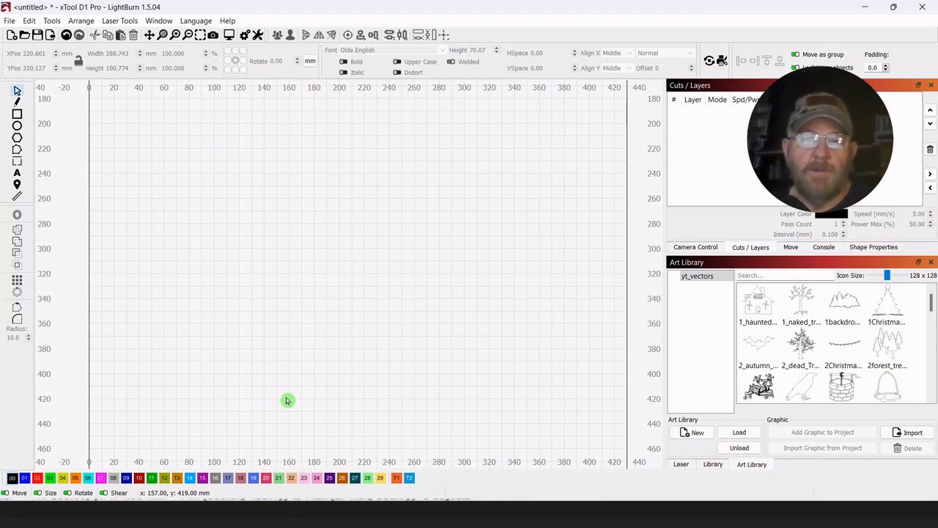
Switch to the browser and browse DaFont's Gothic > Medieval font category
mouse_move(208, 521)
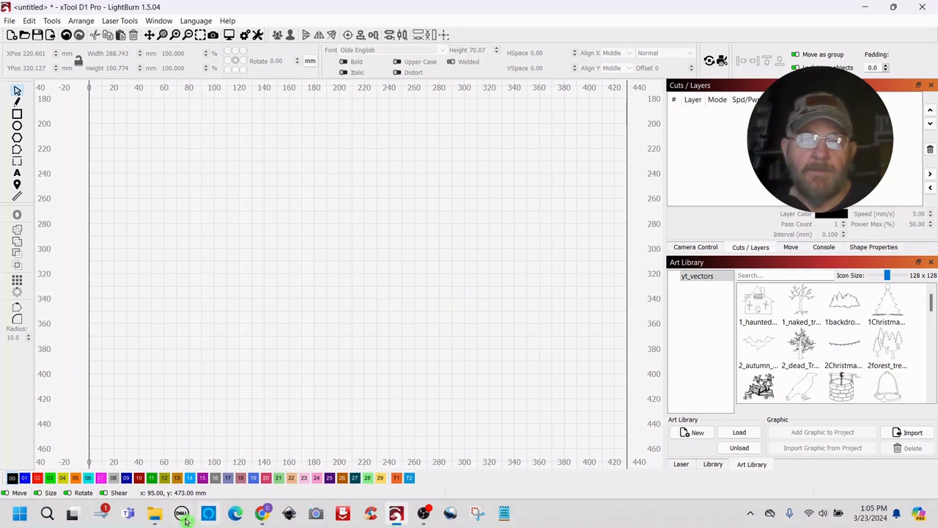
left_click(263, 515)
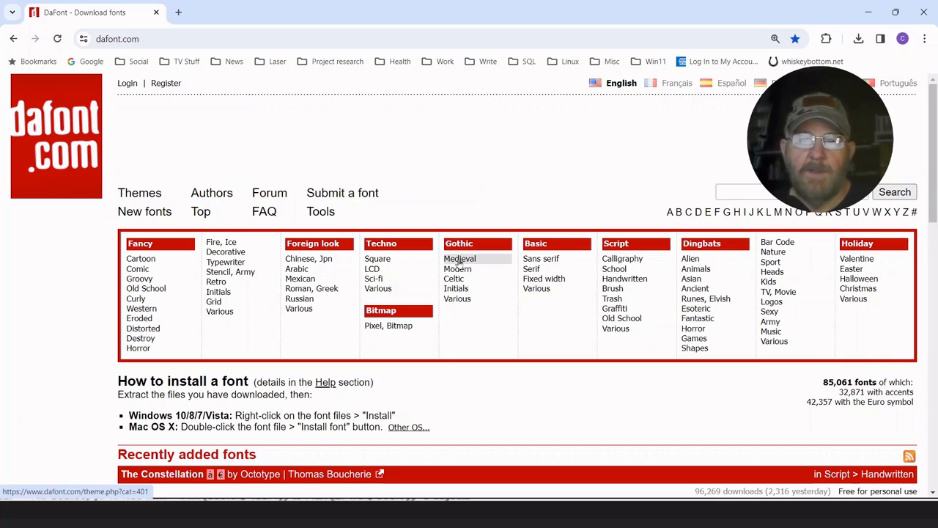
left_click(459, 262)
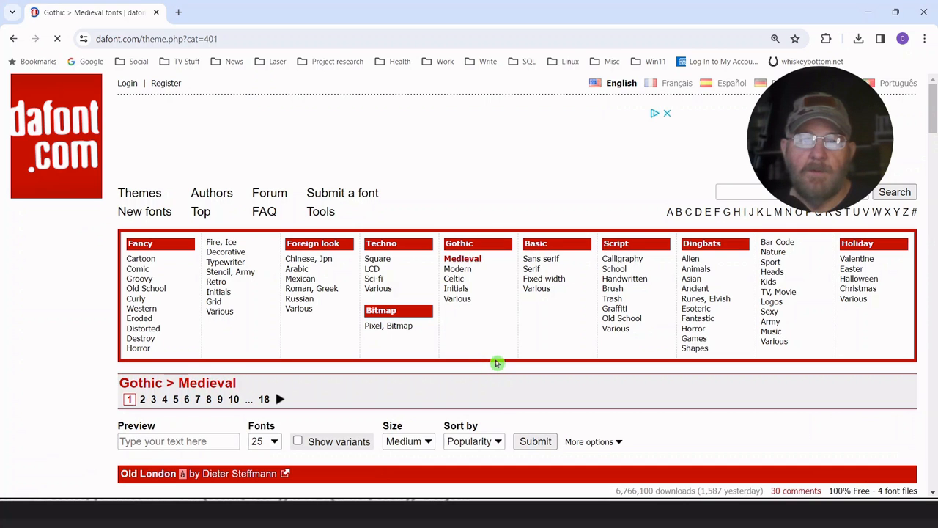
scroll(496, 363, "down", 1)
scroll(496, 362, "down", 2)
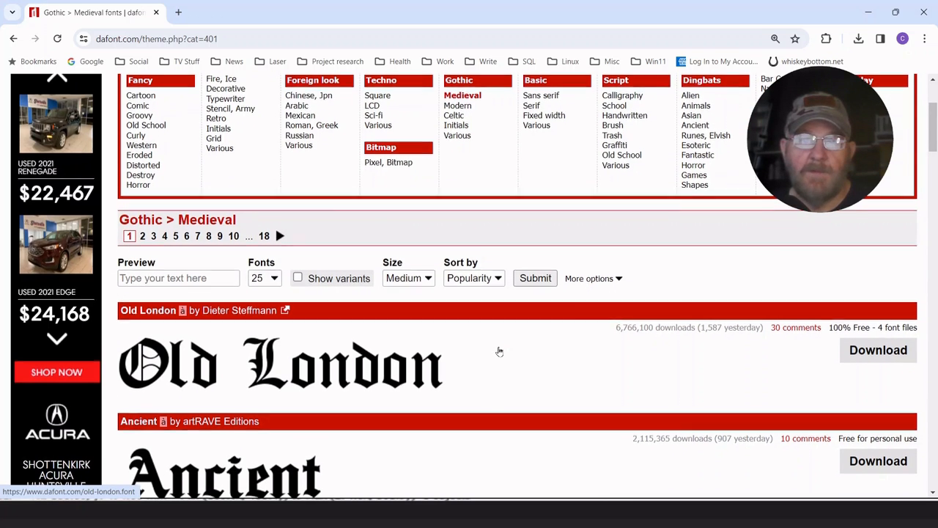
scroll(500, 351, "down", 1)
scroll(500, 347, "up", 1)
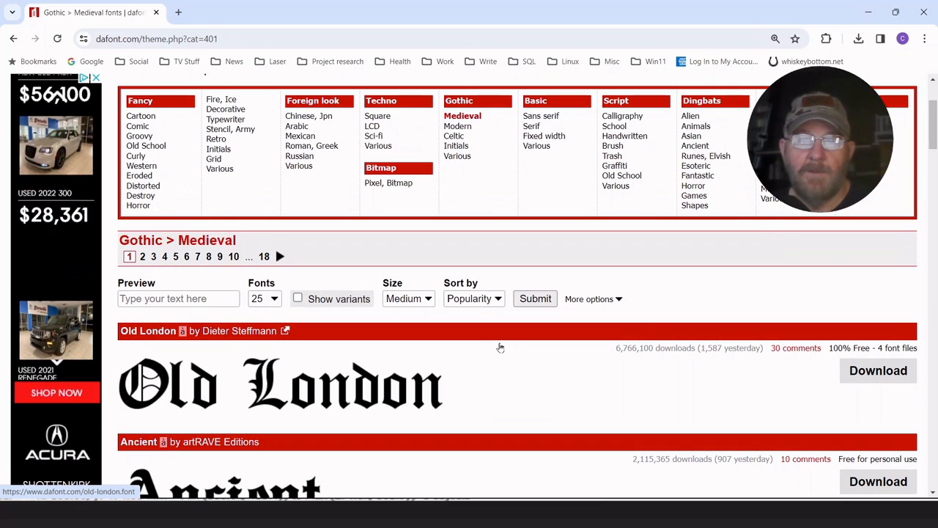
Filter the Medieval fonts to Public domain / GPL / OFL and 100% Free, previewing the text ABC at Large size
left_click(126, 298)
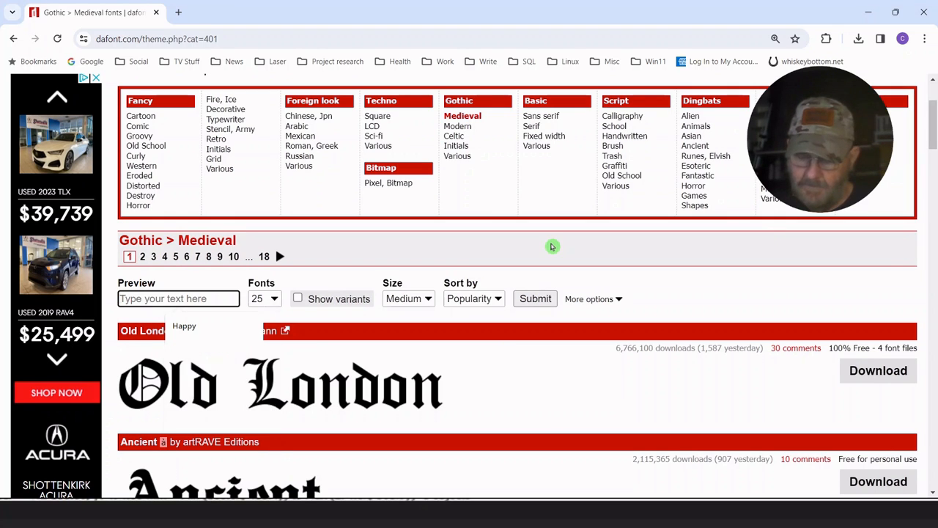
type("ABC")
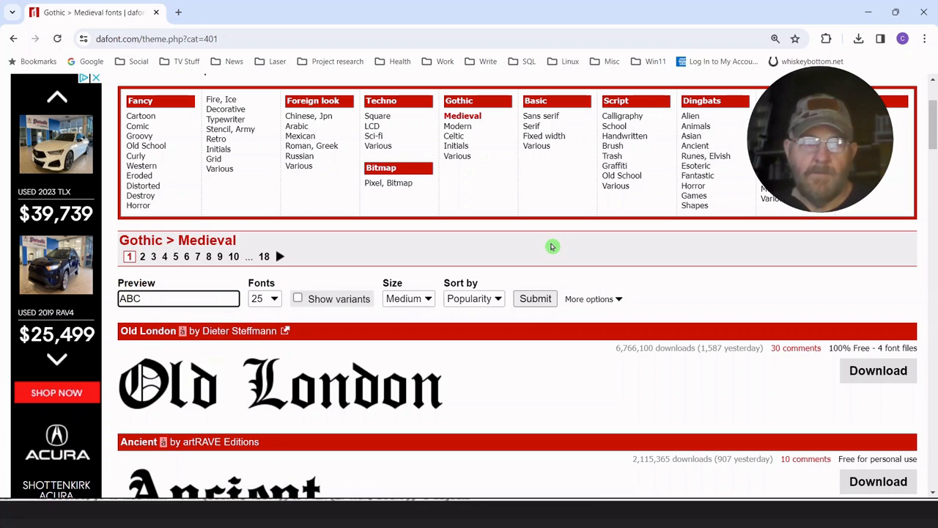
left_click(429, 303)
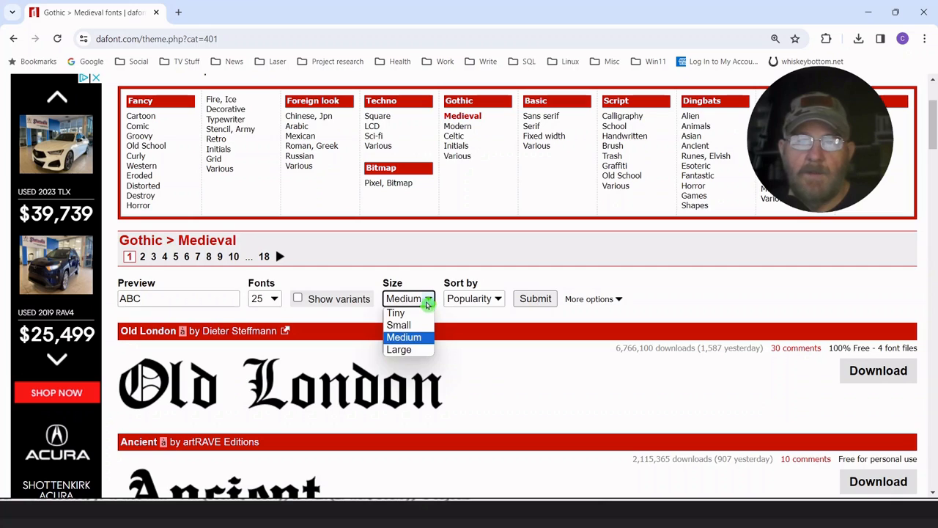
left_click(402, 352)
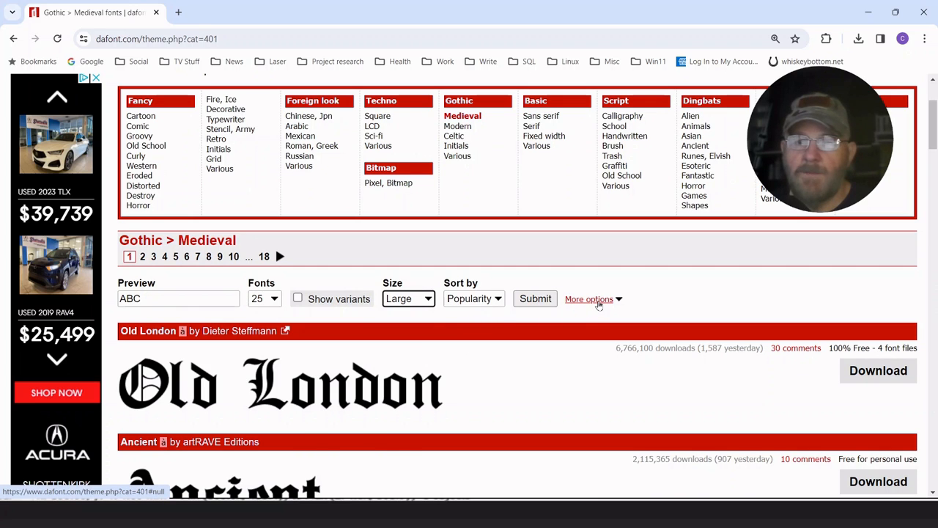
left_click(597, 300)
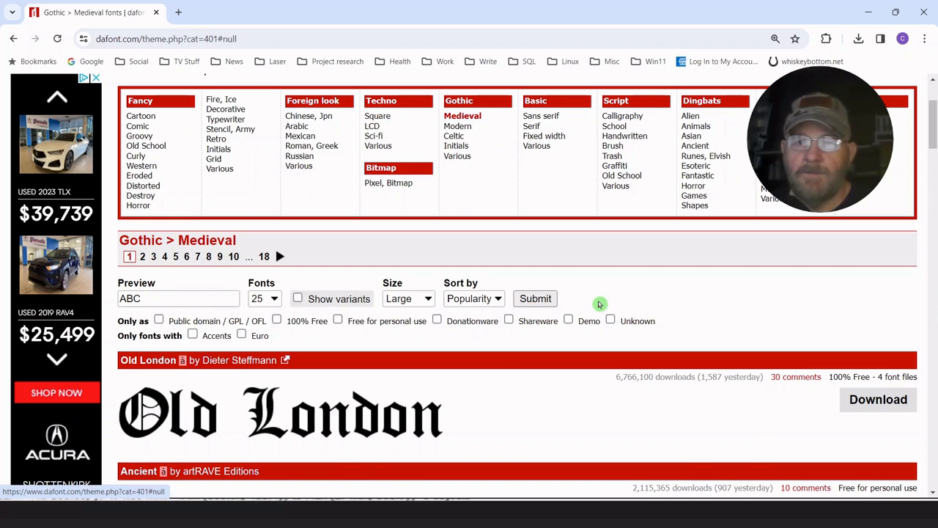
left_click(277, 320)
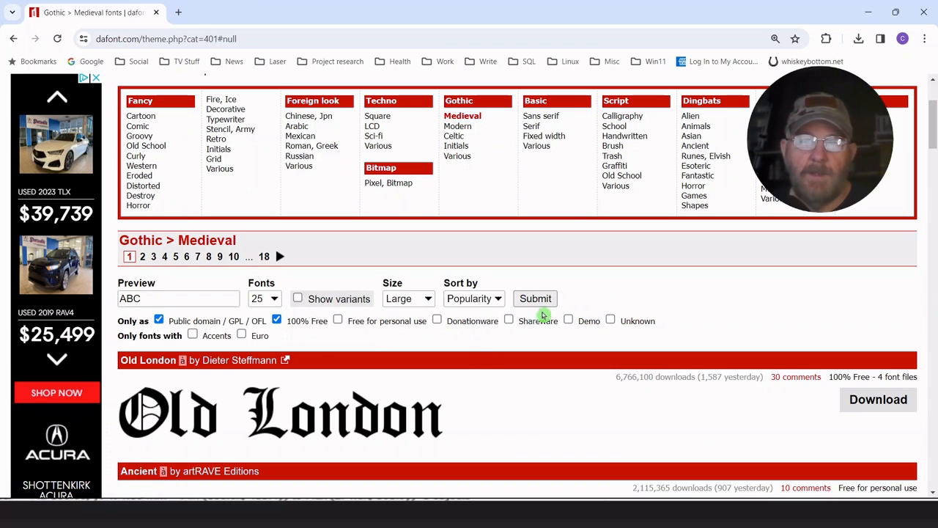
left_click(536, 299)
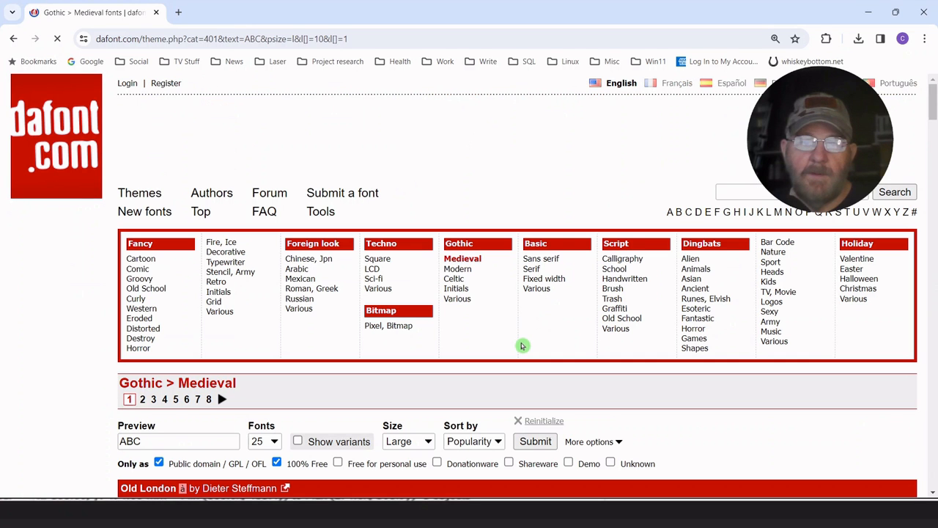
Examine the filtered font previews down to Olde English and its download option, and put the browser away
scroll(522, 346, "down", 1)
scroll(523, 345, "down", 1)
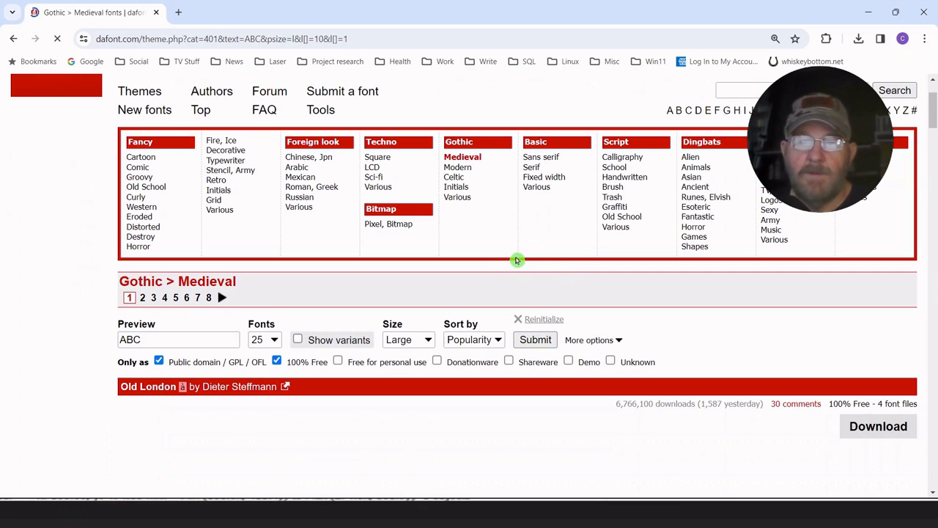
scroll(489, 274, "down", 2)
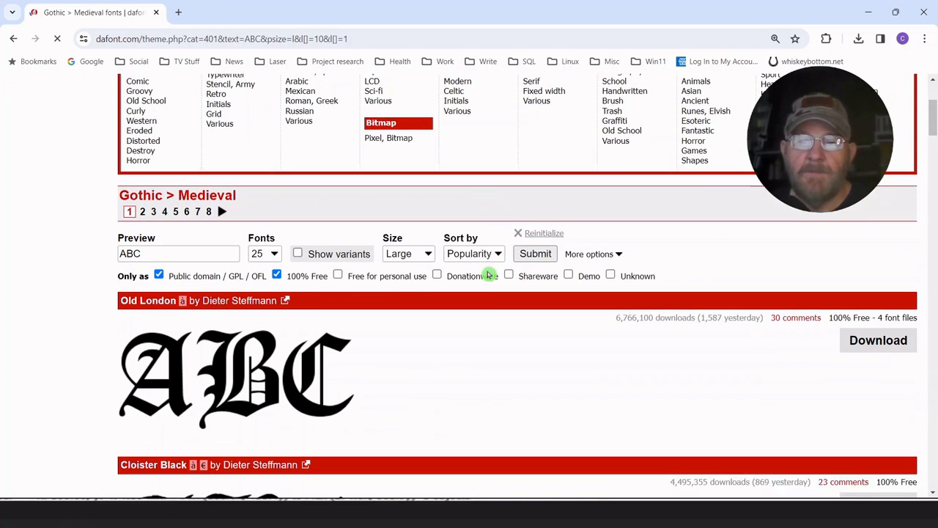
scroll(488, 274, "down", 2)
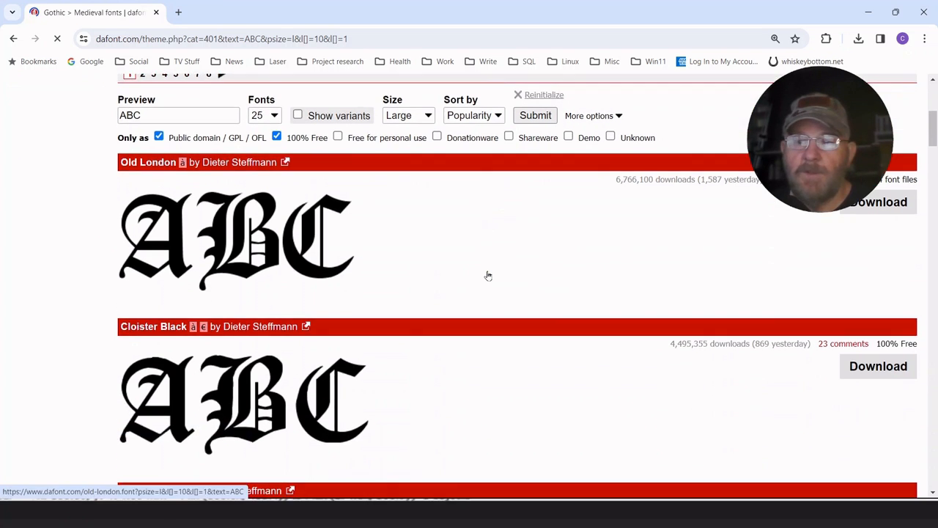
scroll(488, 275, "down", 3)
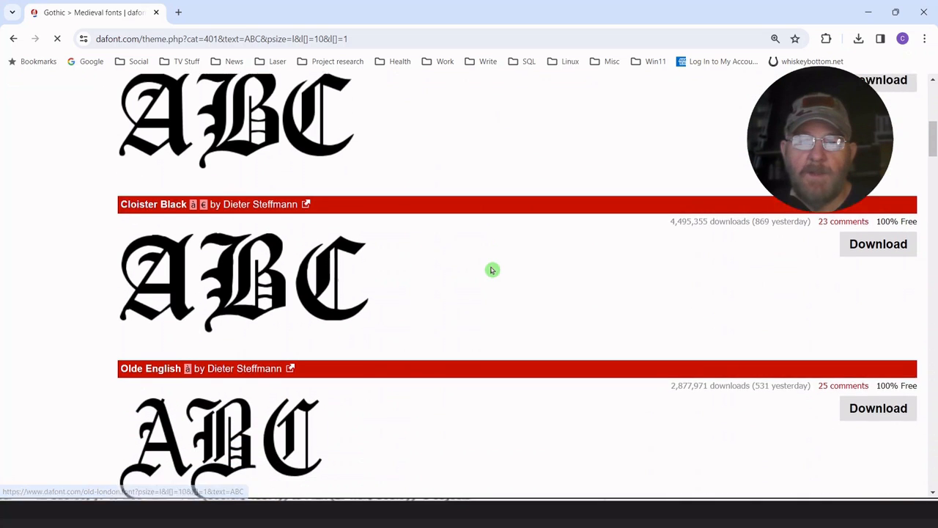
scroll(492, 269, "down", 1)
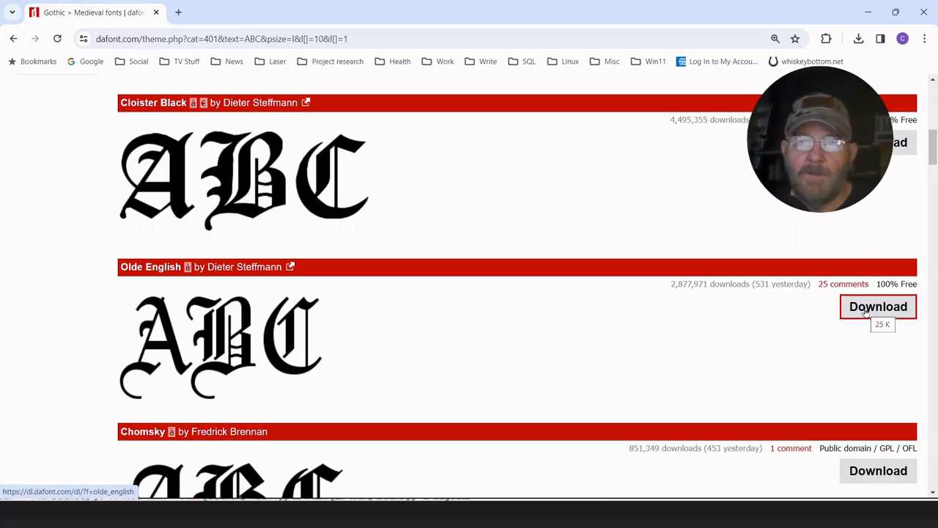
left_click(869, 13)
Switch to File Explorer, return to the monogram_tutorial folder and look at the extraction option for olde_english.zip
mouse_move(183, 521)
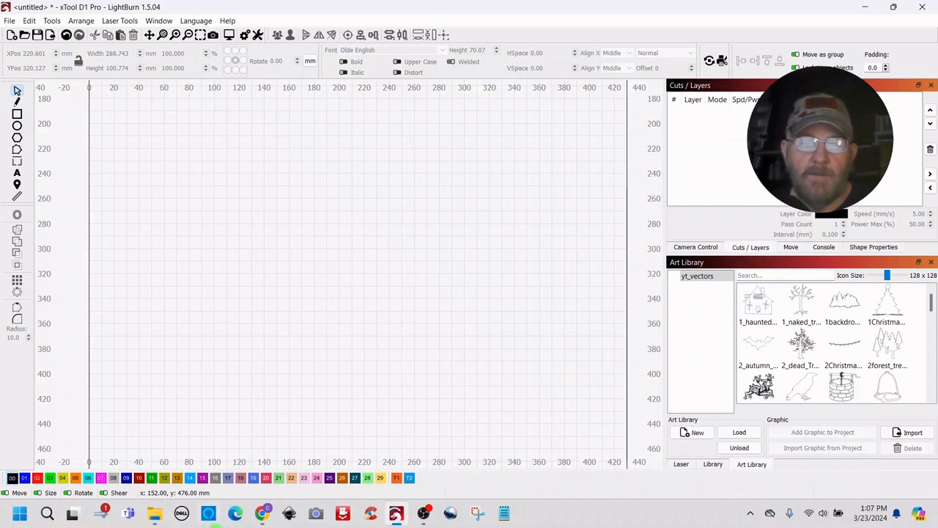
left_click(154, 514)
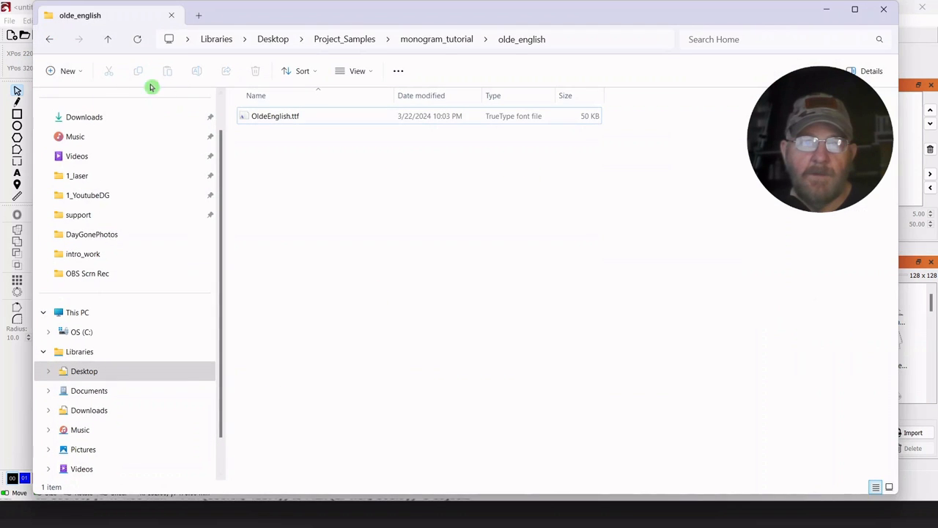
left_click(47, 44)
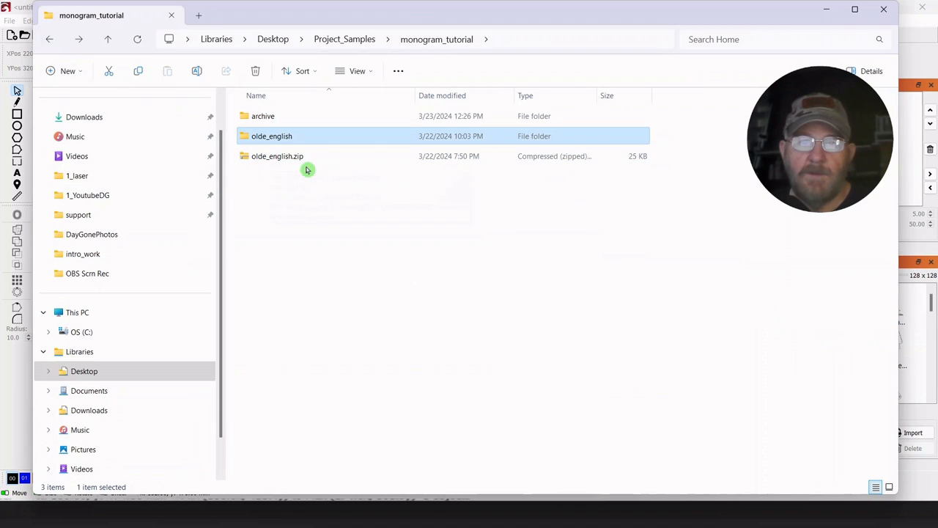
left_click(269, 156)
right_click(270, 159)
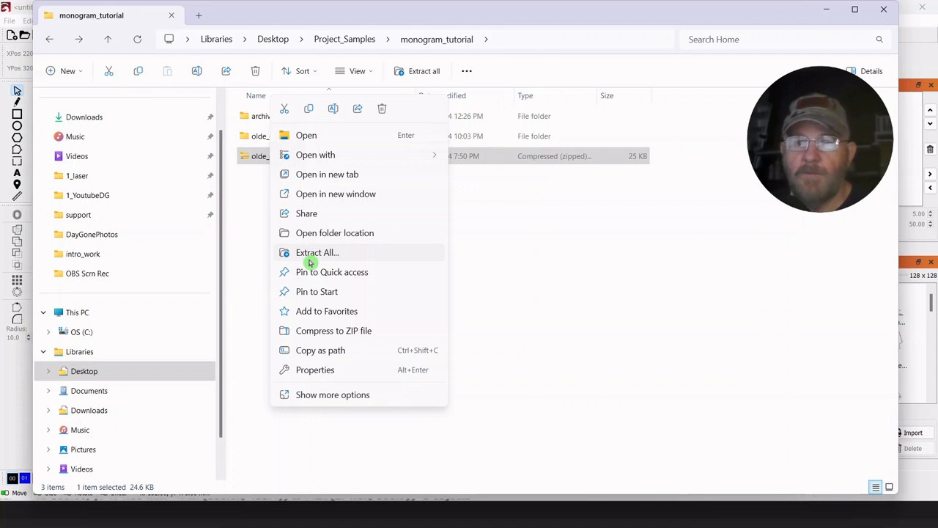
left_click(565, 259)
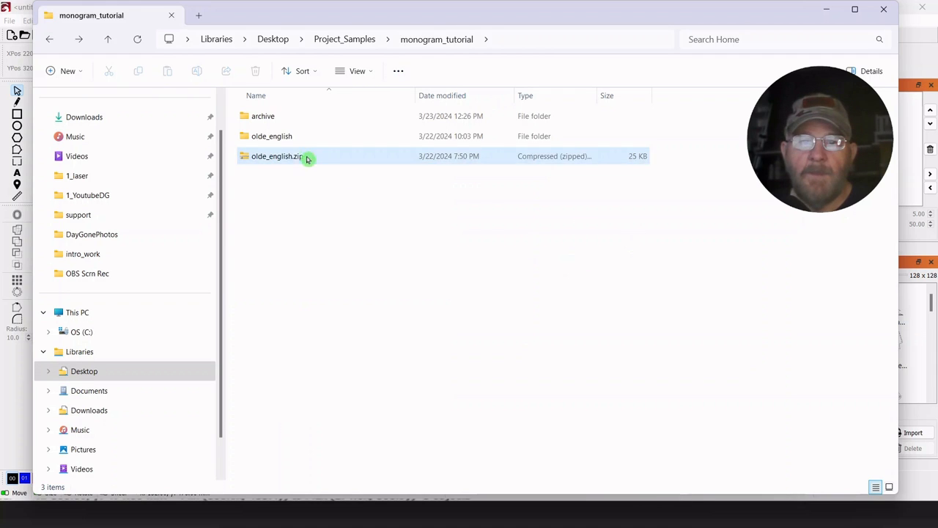
Look at the install option for OldeEnglish.ttf in the olde_english folder, and close File Explorer
left_click(262, 139)
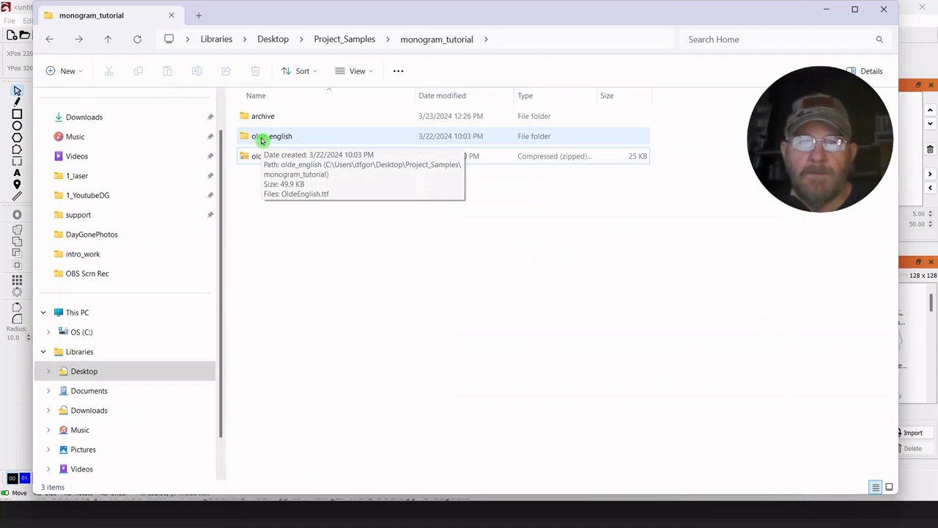
double_click(262, 140)
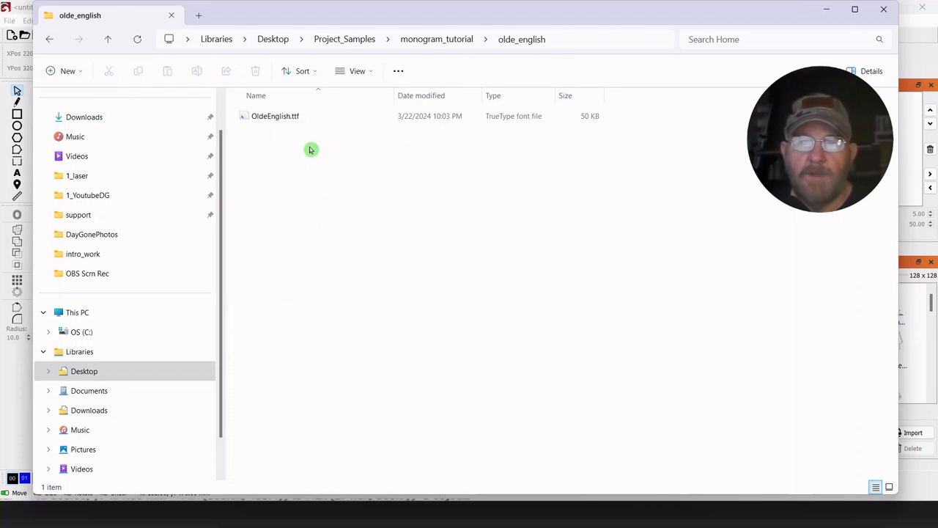
left_click(261, 121)
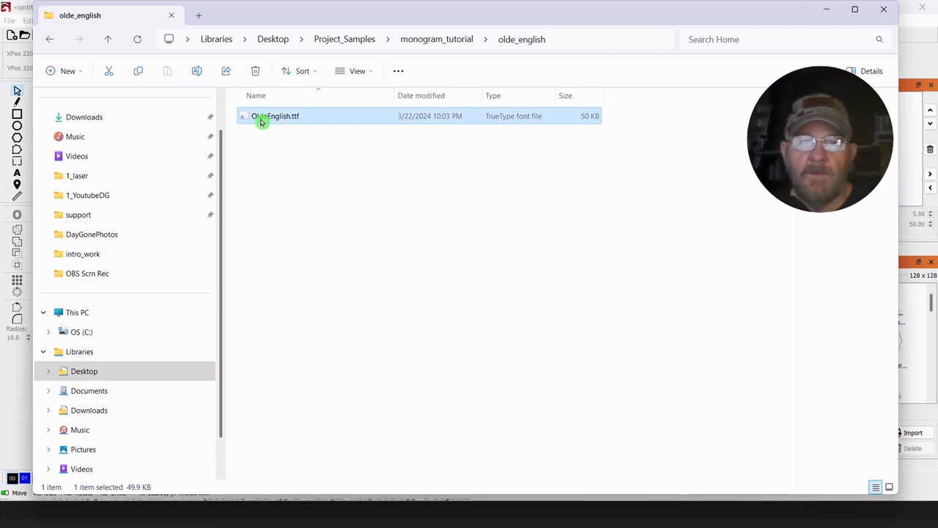
right_click(262, 122)
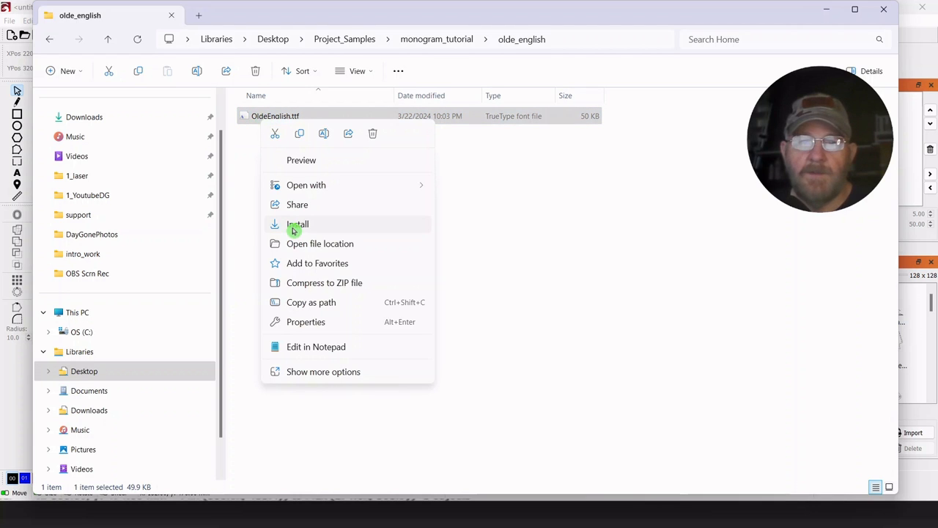
left_click(492, 222)
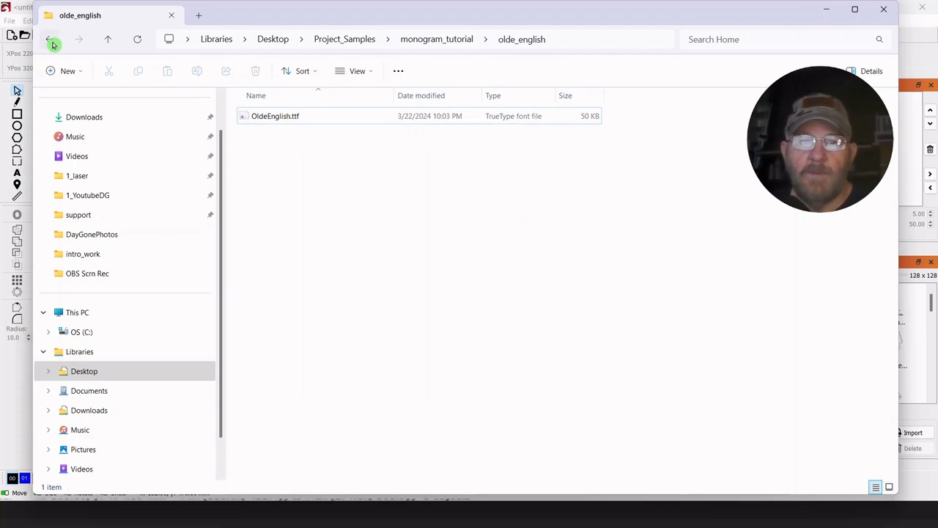
left_click(50, 41)
left_click(883, 12)
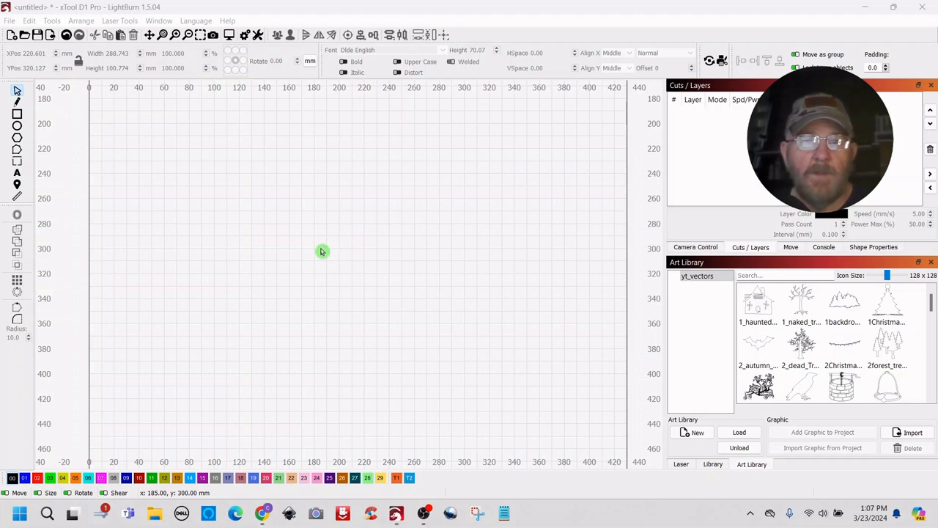
Add the letter A as text in the upper-left part of the work area and set its font to Olde English
left_click(16, 174)
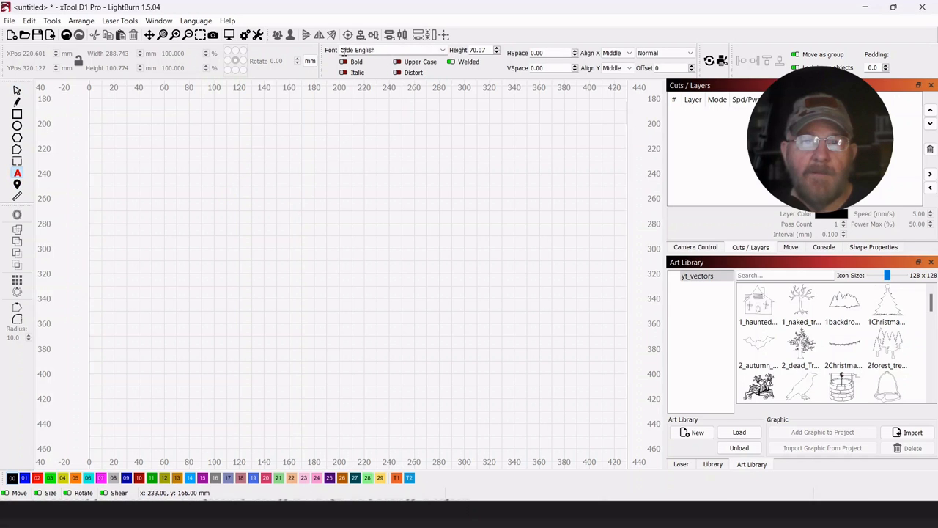
left_click(443, 51)
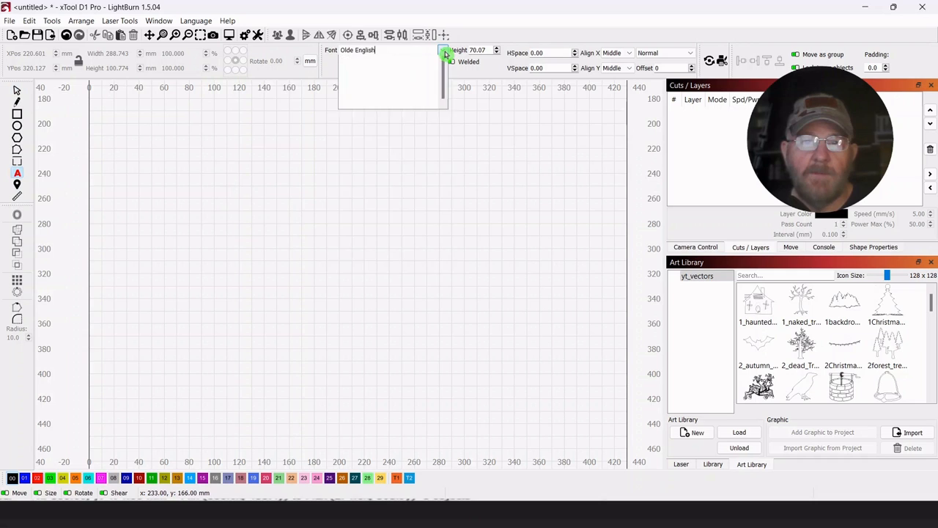
left_click(442, 50)
left_click(450, 62)
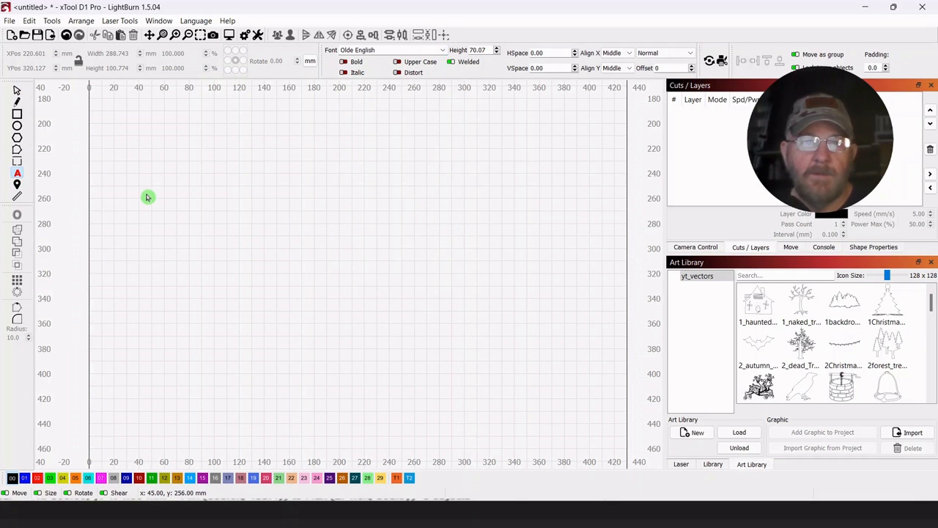
left_click(165, 206)
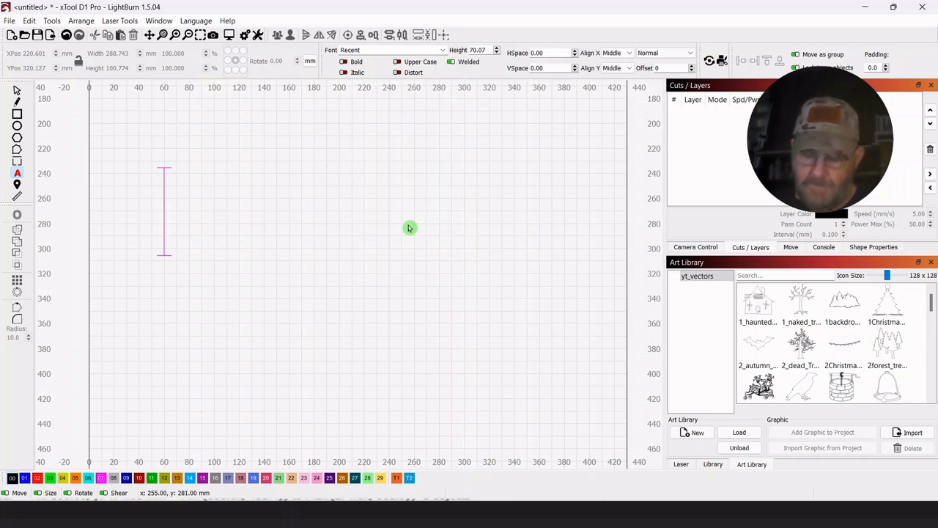
type("A")
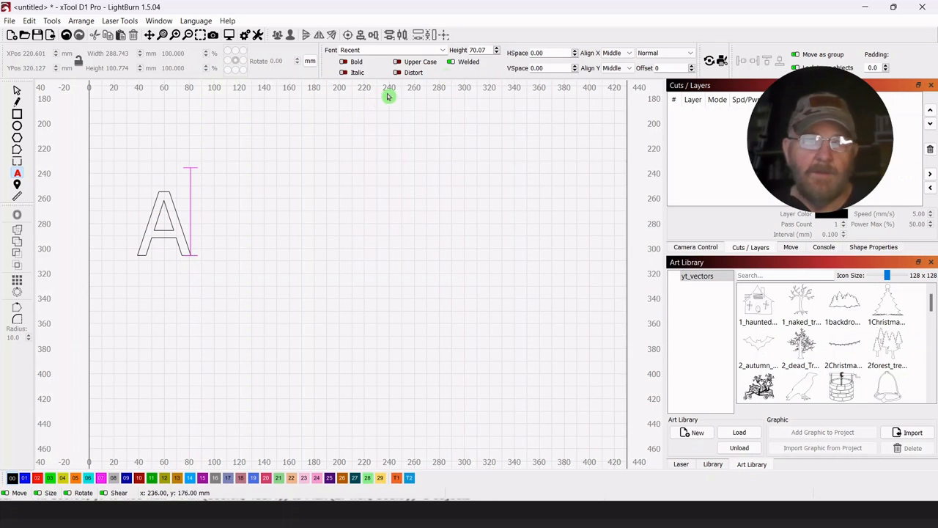
left_click(442, 49)
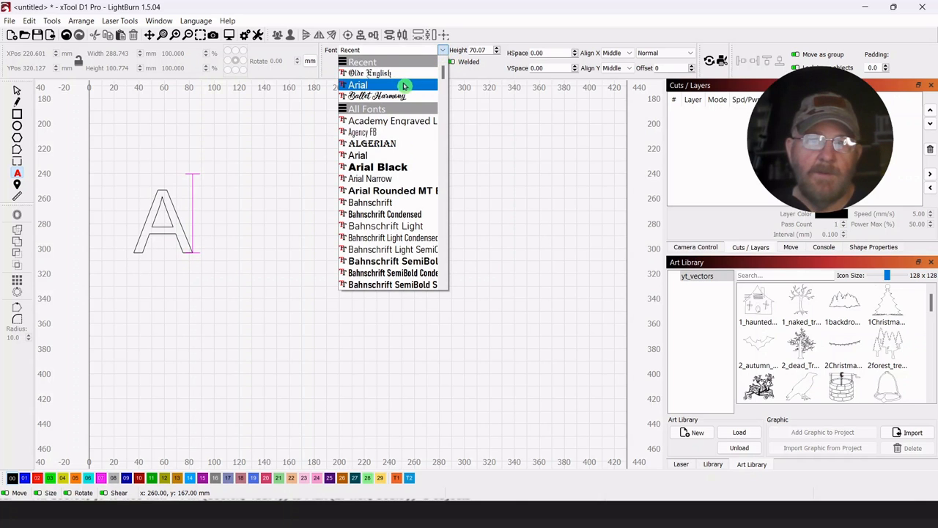
left_click(385, 74)
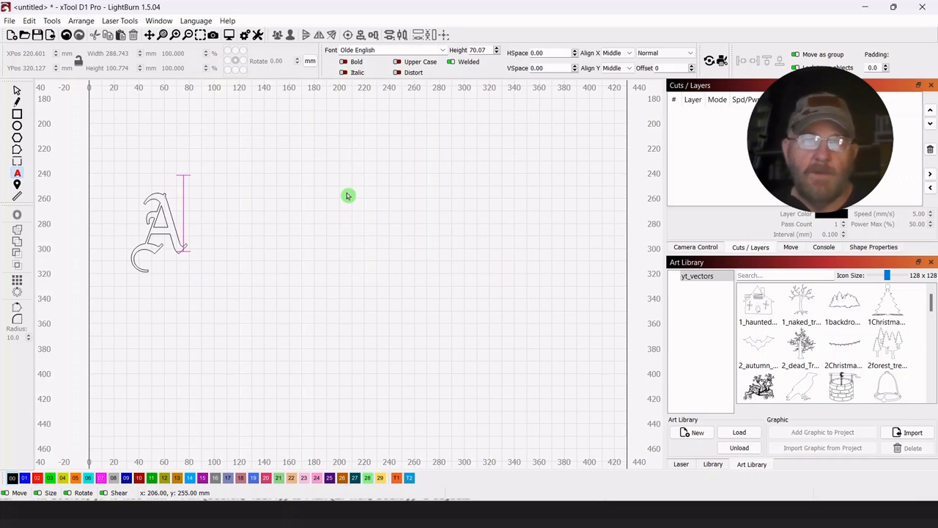
Add the letter B as separate Olde English text beside the A
left_click(19, 92)
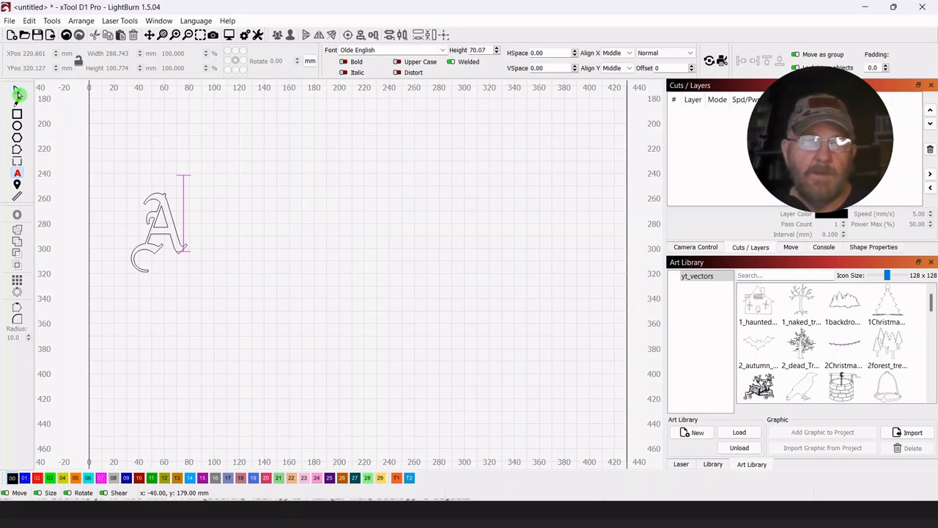
left_click(18, 174)
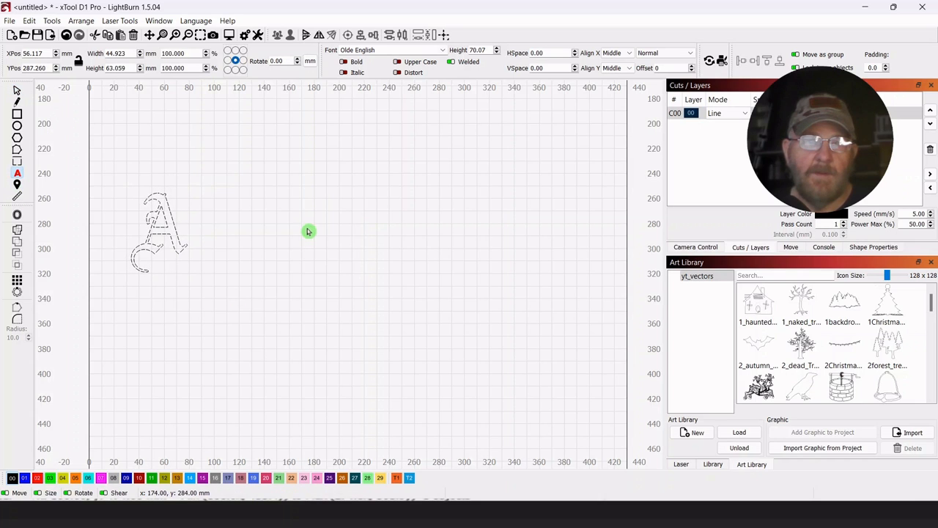
left_click(271, 228)
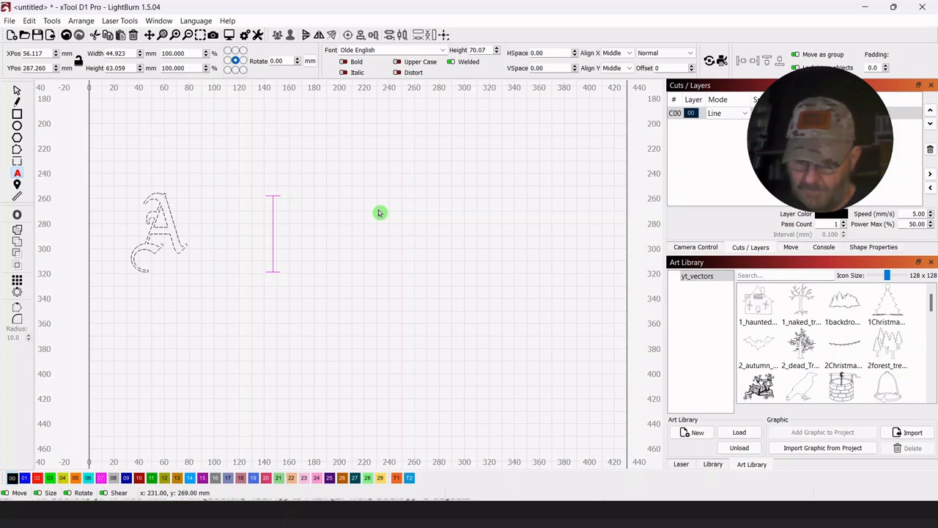
type("B")
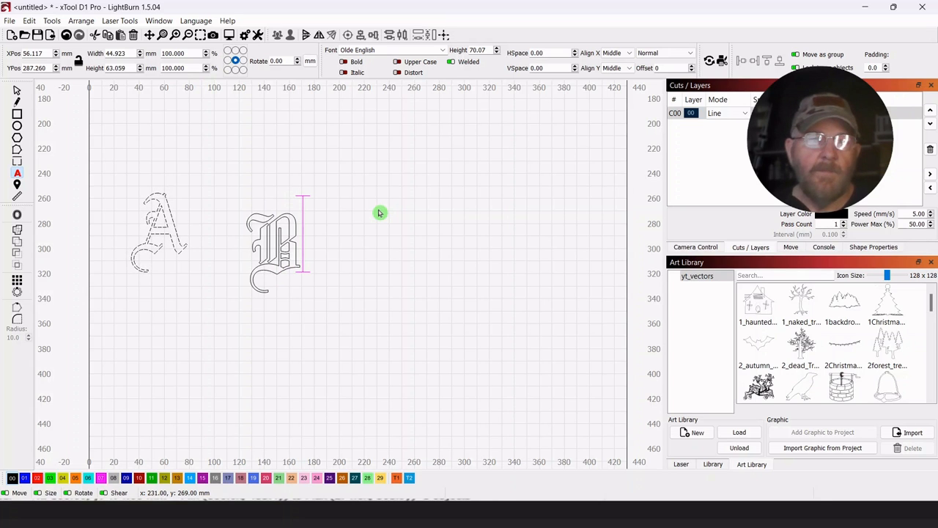
left_click(17, 91)
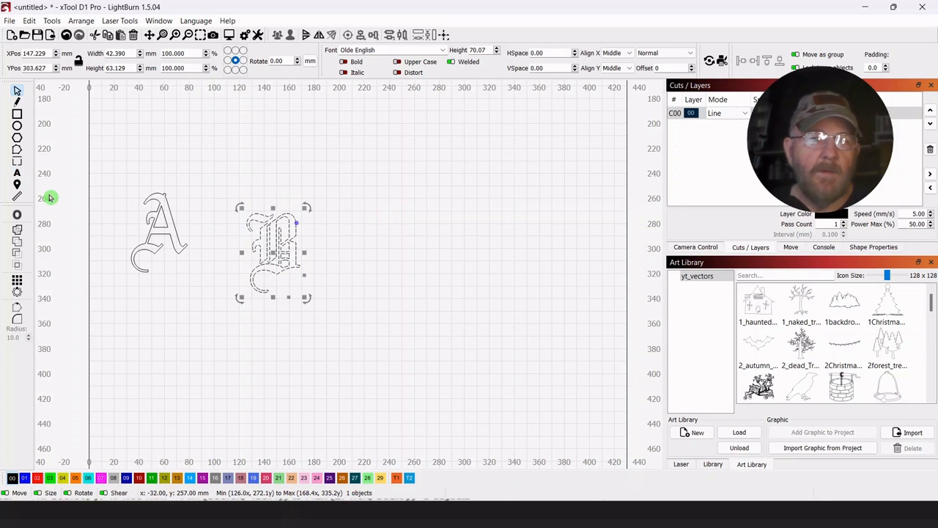
left_click(363, 226)
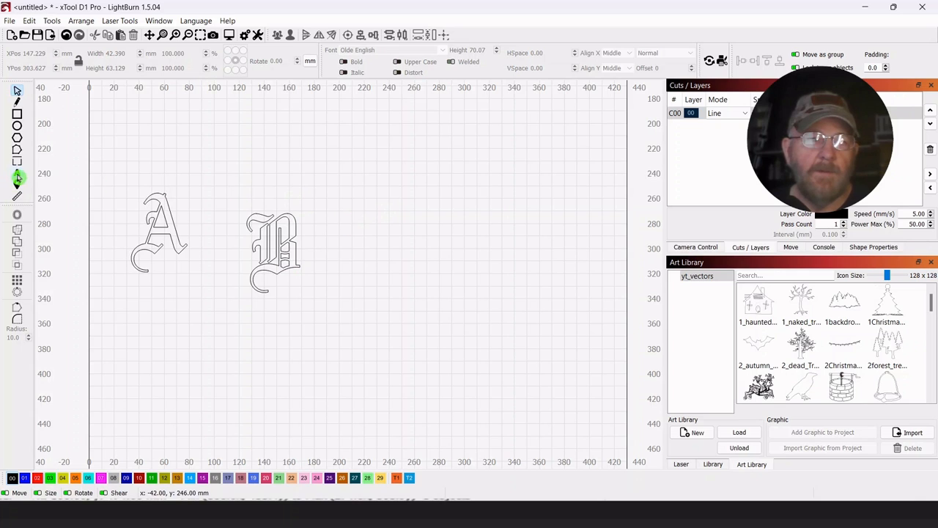
Add the letter C as separate Olde English text beyond the B
left_click(17, 176)
left_click(392, 240)
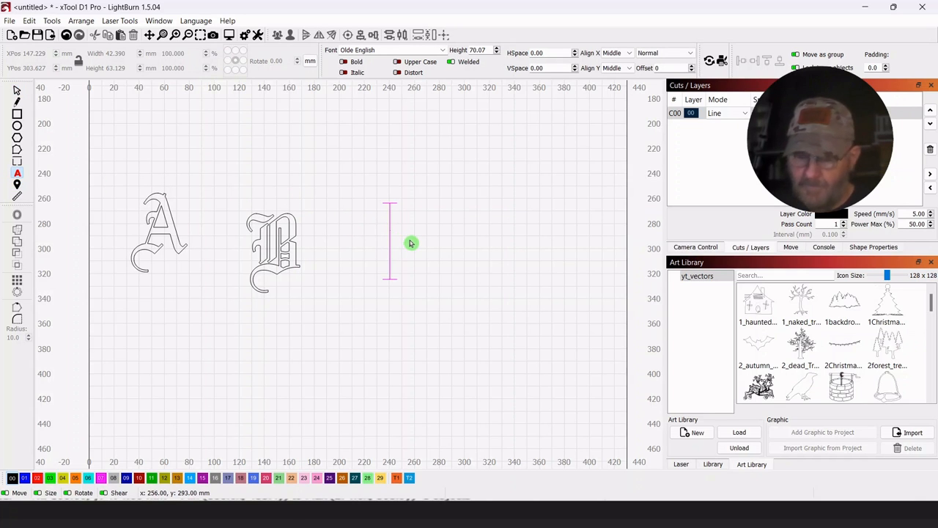
type("C")
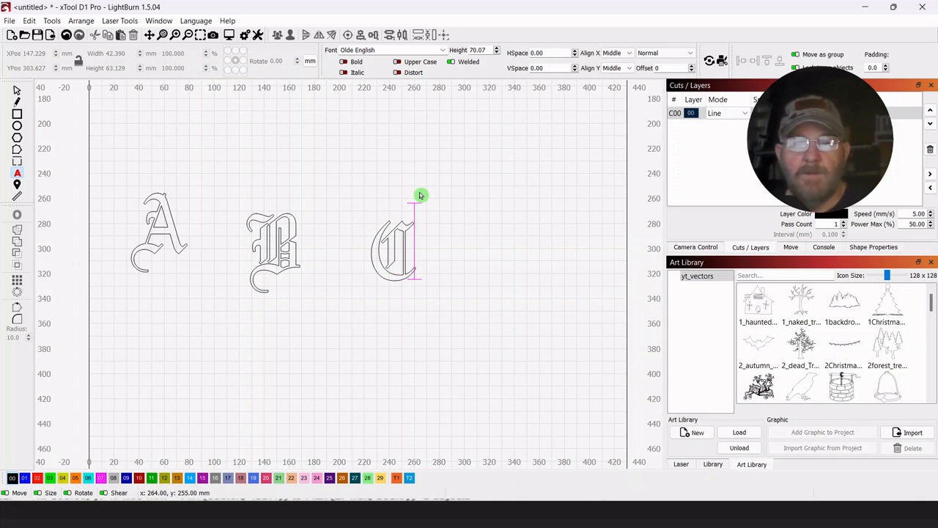
left_click(18, 93)
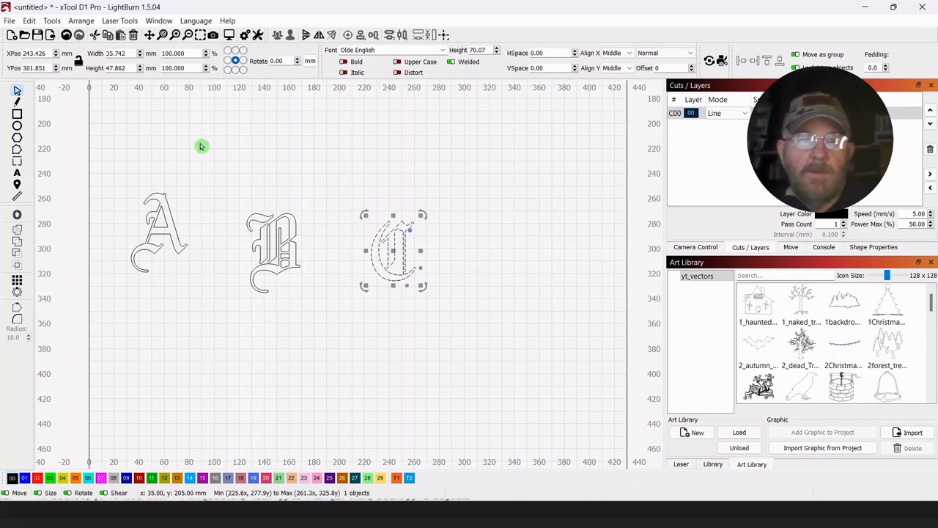
Move the B and C up into a row with the A, bringing the C closer to the B
left_click(281, 214)
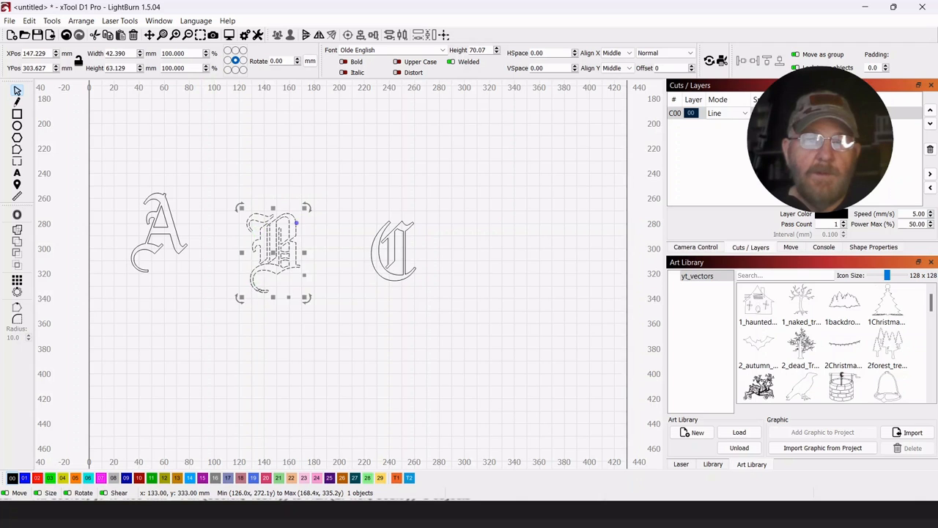
left_click_drag(274, 255, 275, 227)
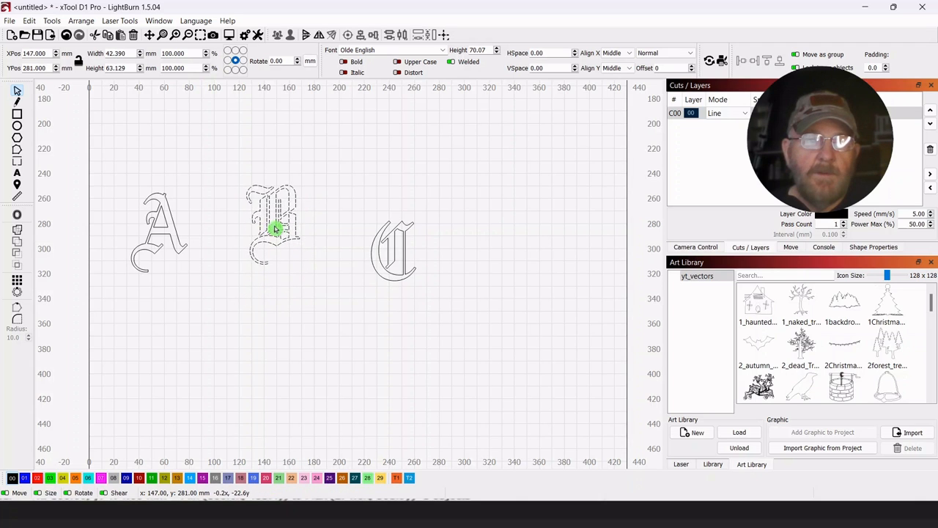
left_click(440, 192)
left_click_drag(440, 191, 364, 299)
left_click_drag(394, 253, 366, 220)
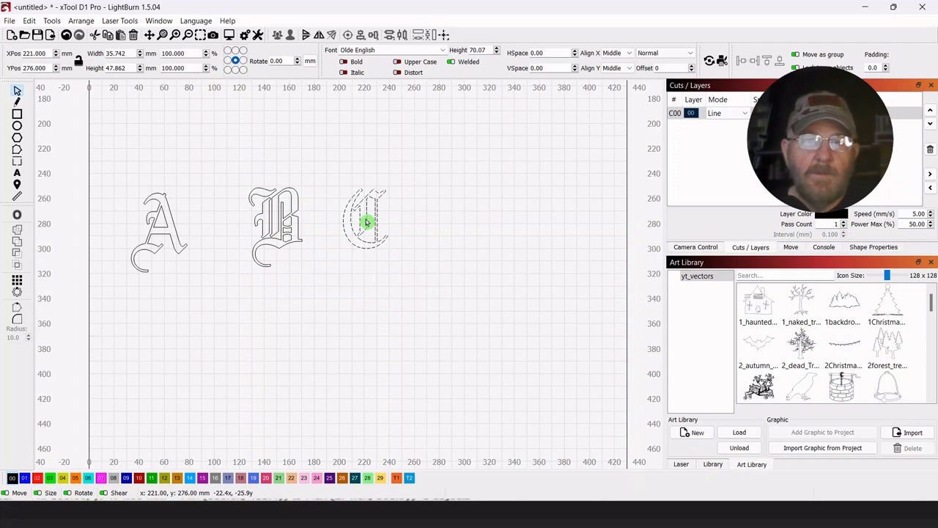
Examine the letter outlines up close, especially the strokes and open gaps of the A
scroll(410, 266, "up", 5)
left_click_drag(666, 318, 665, 320)
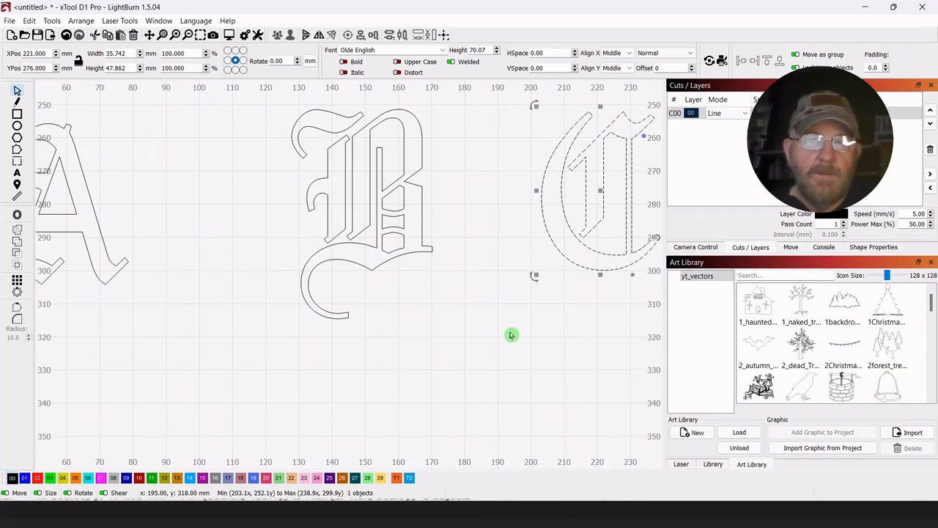
left_click_drag(452, 338, 598, 338)
left_click_drag(304, 342, 408, 323)
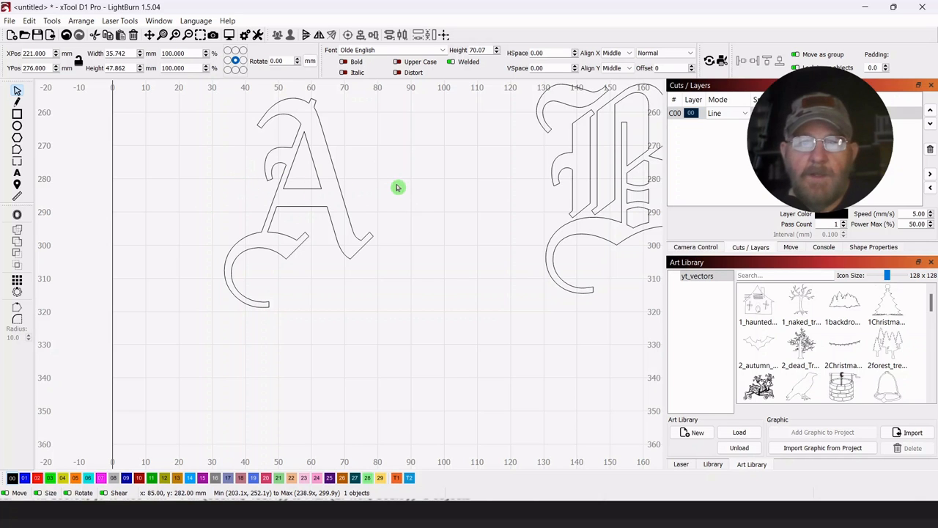
left_click_drag(404, 178, 408, 195)
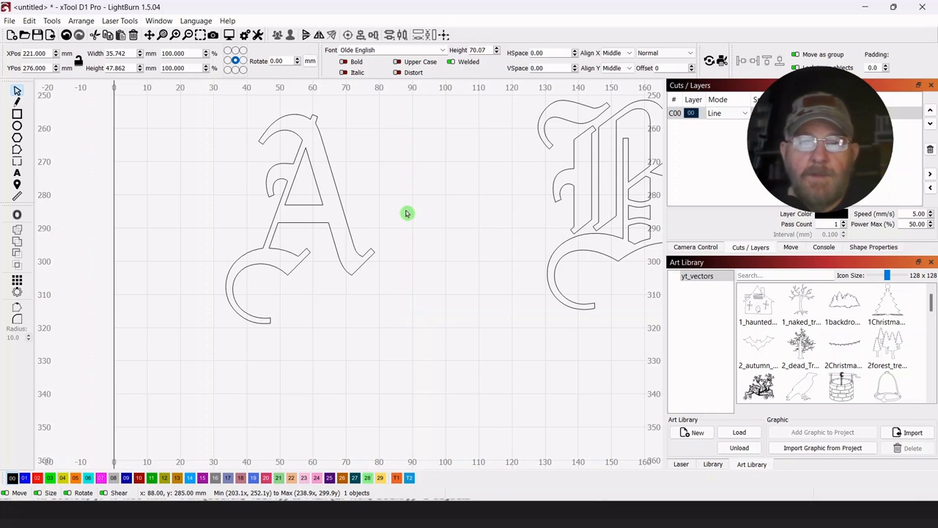
left_click_drag(403, 210, 410, 226)
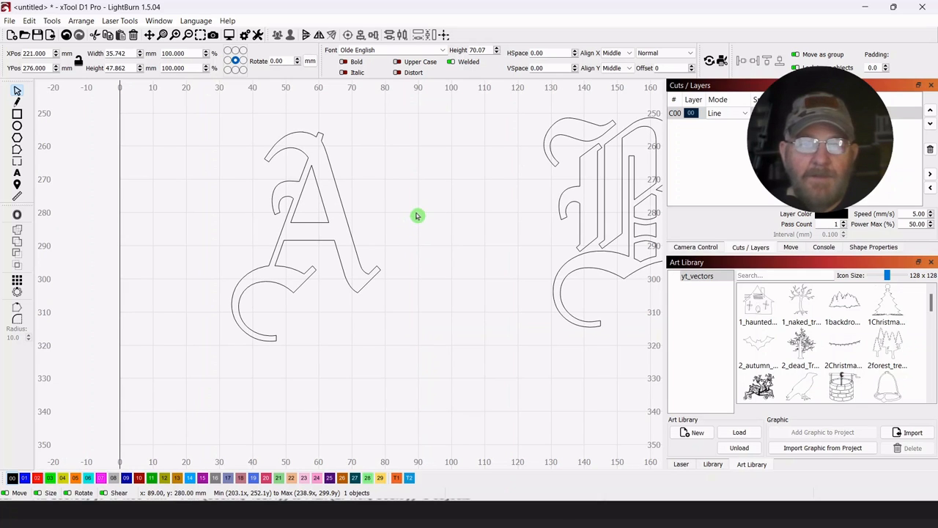
scroll(416, 215, "up", 3)
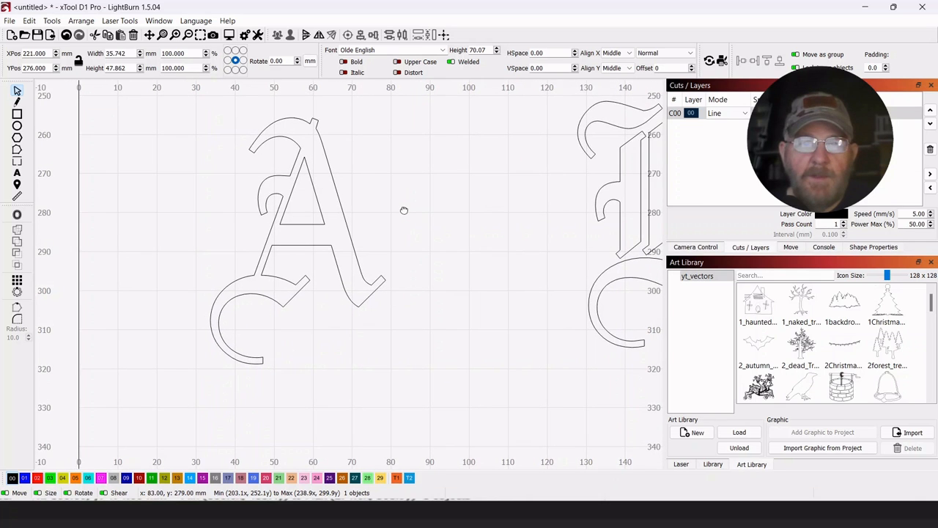
scroll(406, 213, "down", 3)
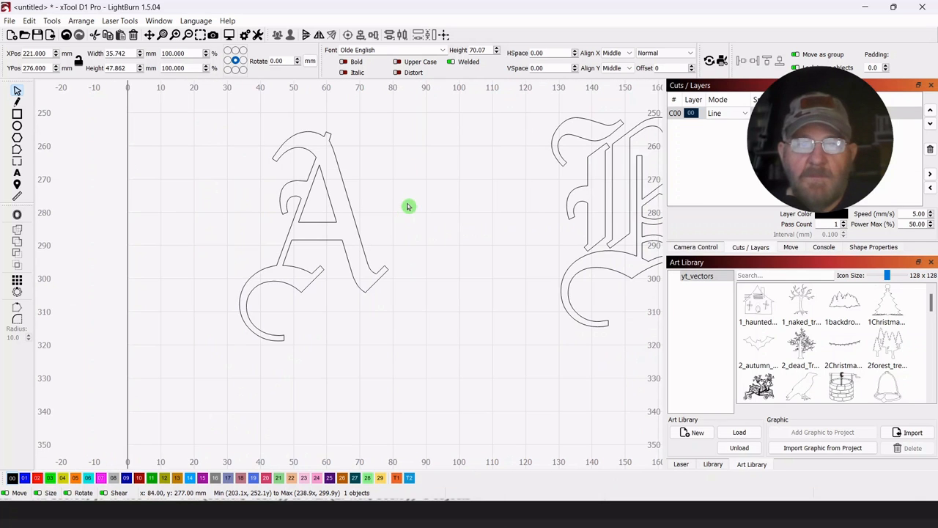
left_click_drag(408, 203, 394, 200)
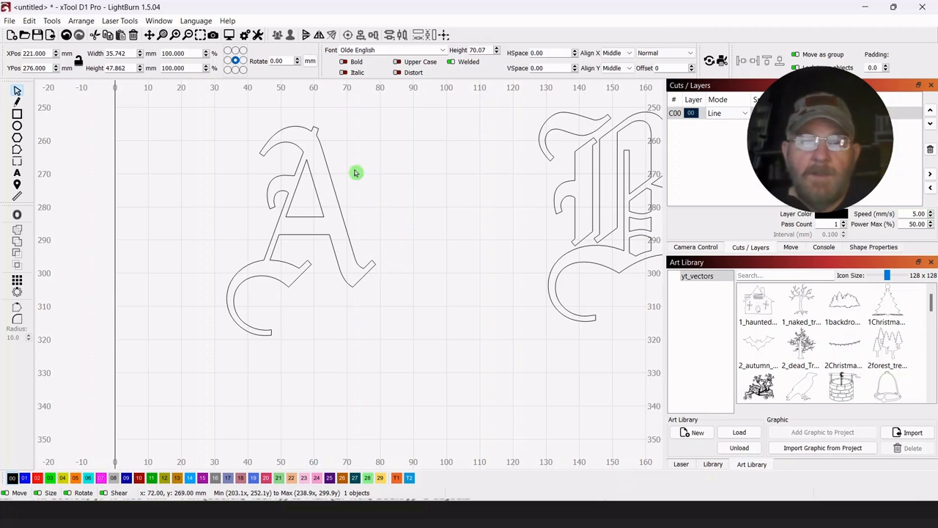
Draw a rectangle about 54 mm wide and 14 mm high across the A, and move it to the empty area just below the letter
left_click(17, 115)
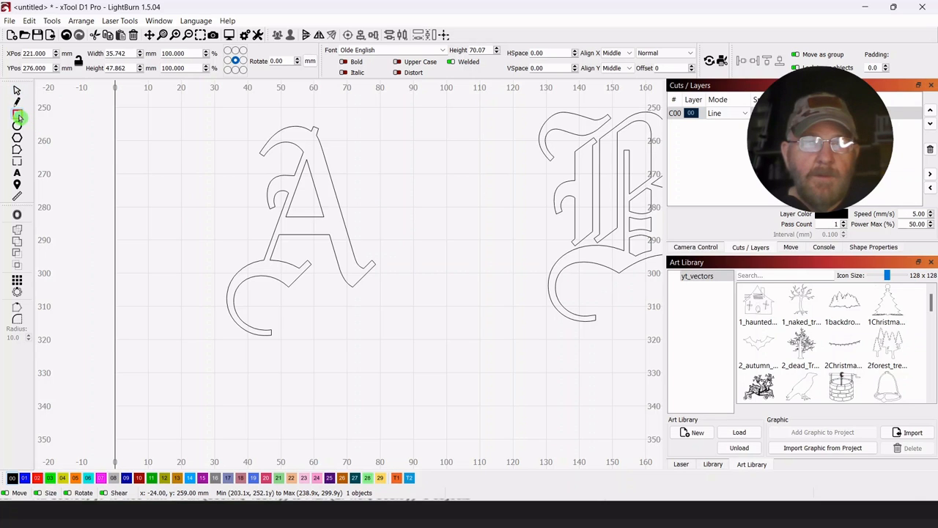
left_click(221, 190)
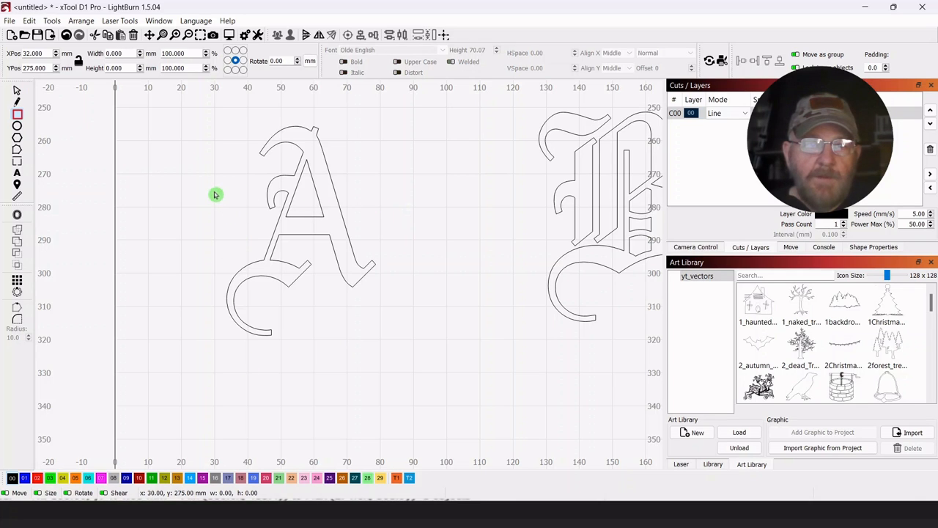
mouse_move(221, 194)
left_mouse_down()
mouse_move(411, 211)
mouse_move(414, 243)
mouse_move(402, 241)
left_mouse_up()
left_click(17, 90)
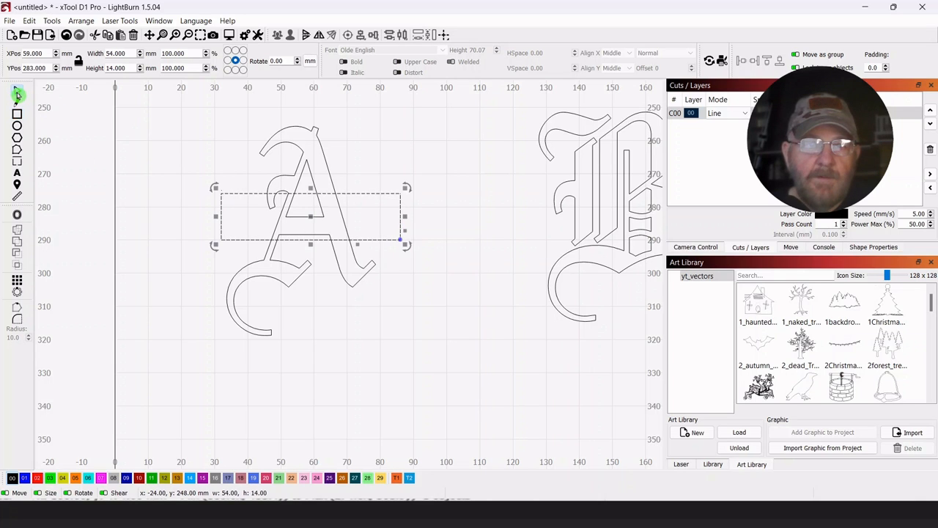
left_click_drag(316, 224, 397, 331)
Duplicate the rectangle and place the copy directly below the original, centred at about X 84, Y 337 mm
left_click_drag(444, 266, 419, 205)
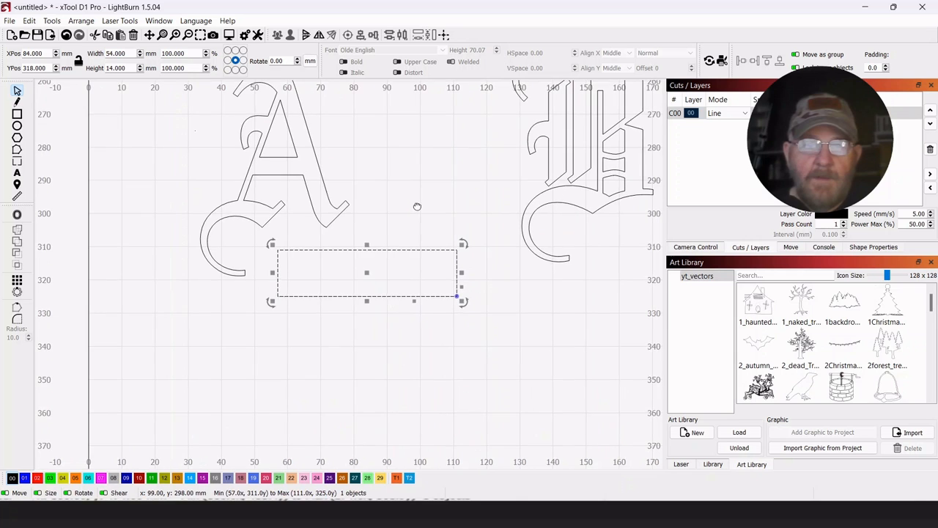
scroll(423, 208, "up", 3)
scroll(423, 208, "down", 3)
scroll(422, 209, "up", 2)
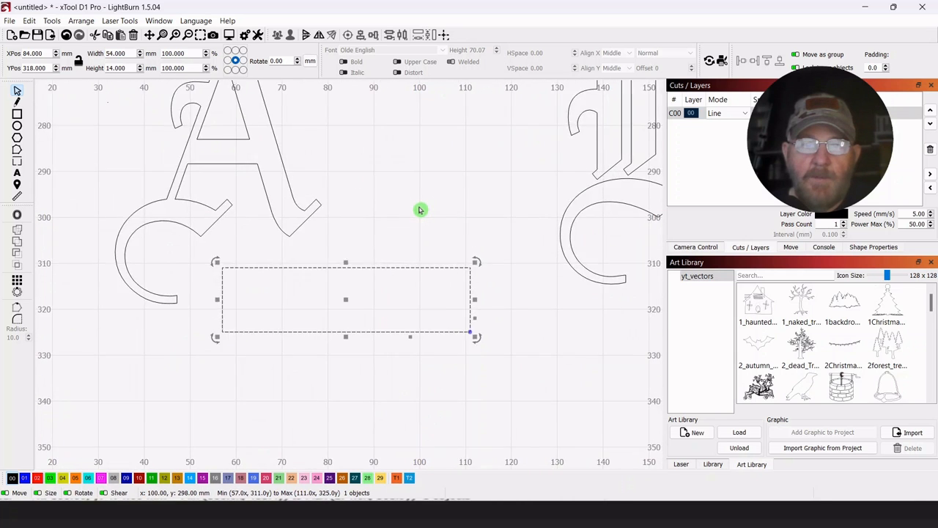
scroll(418, 210, "down", 2)
scroll(418, 210, "up", 1)
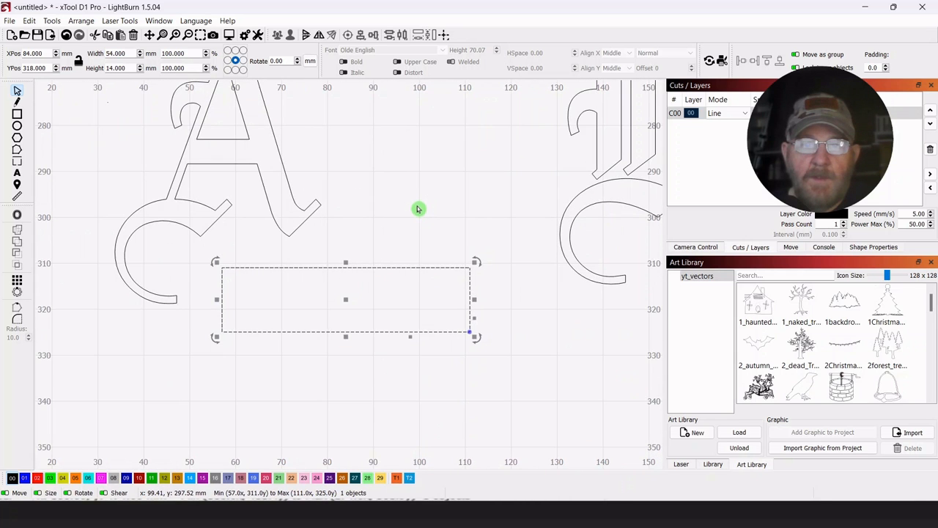
left_click_drag(418, 208, 394, 147)
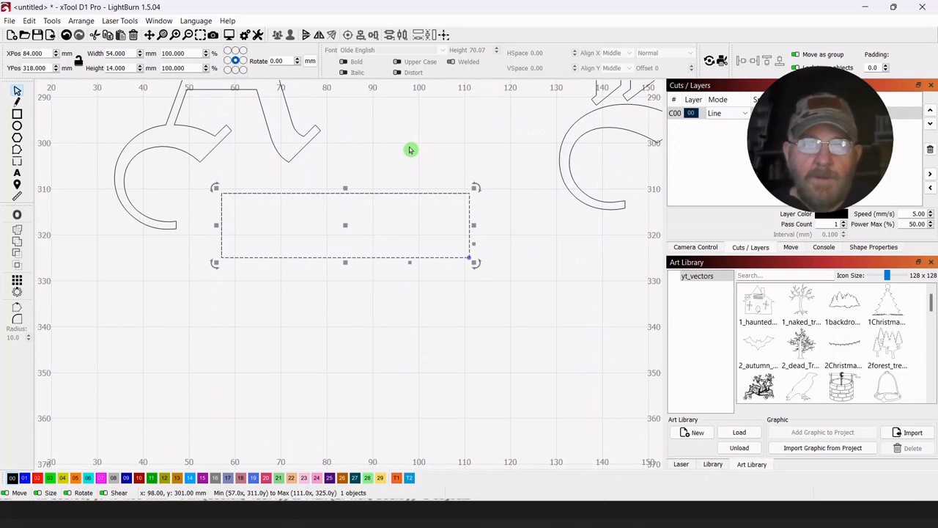
left_click(396, 149)
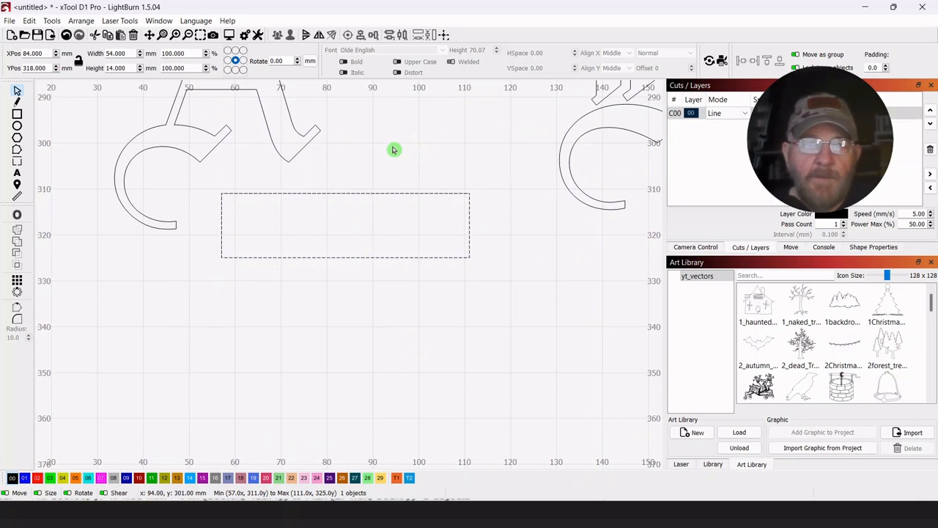
left_click_drag(436, 168, 370, 211)
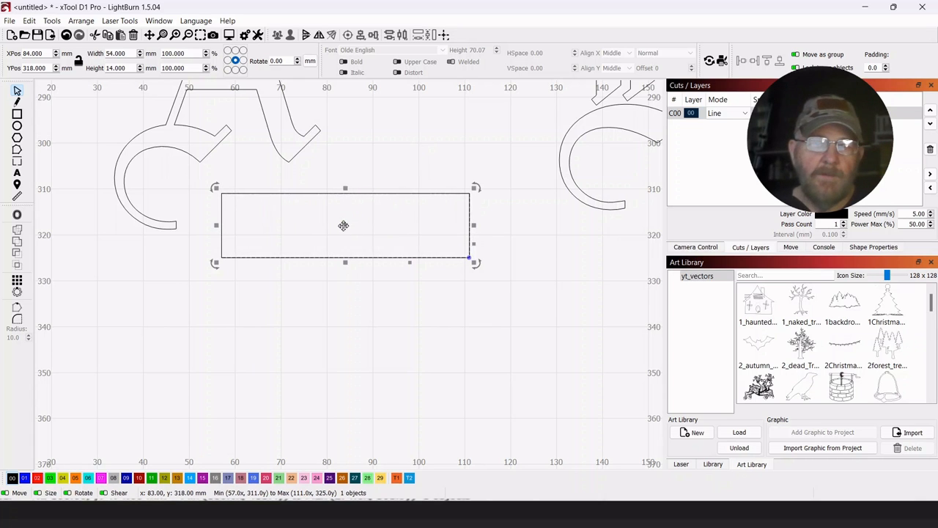
left_click_drag(343, 225, 347, 315)
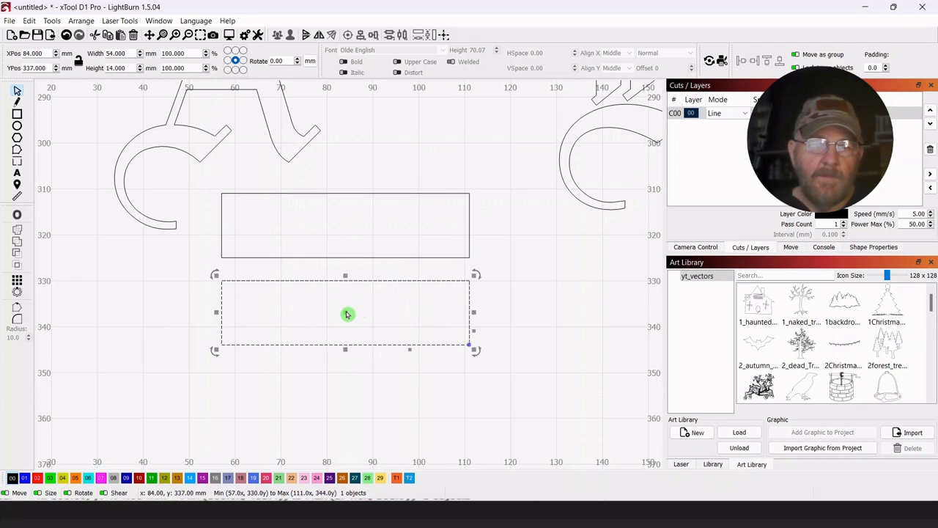
Flatten the lower rectangle into a strip about 1.8 mm high and duplicate the strip below it
left_click_drag(345, 349, 348, 291)
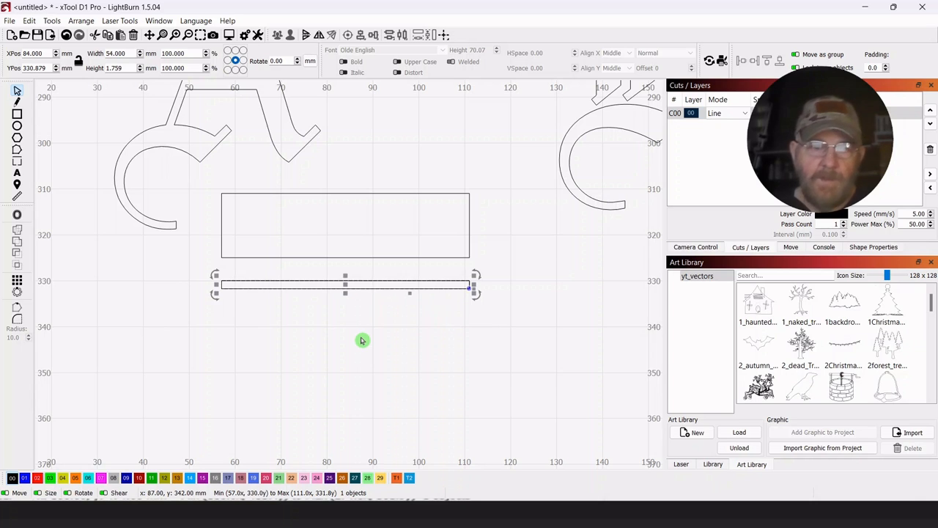
left_click_drag(345, 284, 346, 326)
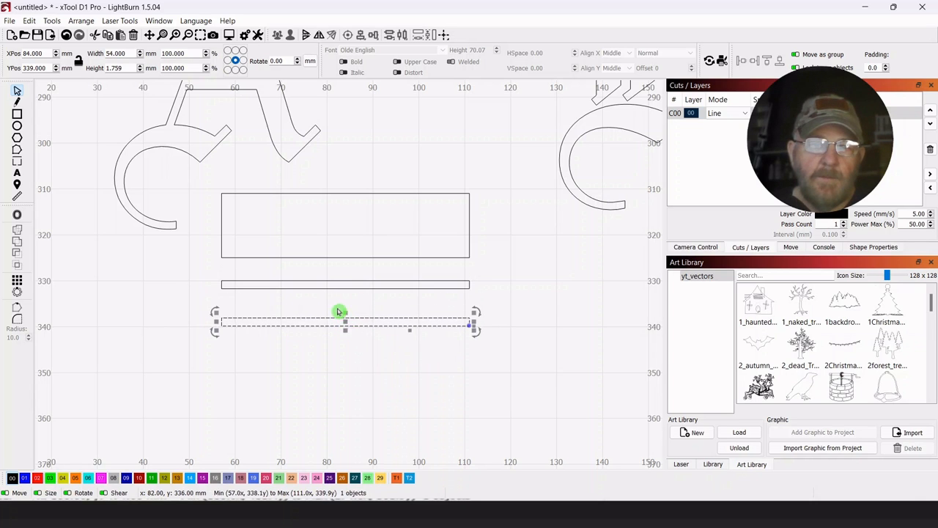
left_click(336, 300)
Move the upper thin strip inside the large rectangle, flush with its top edge
left_click(343, 286)
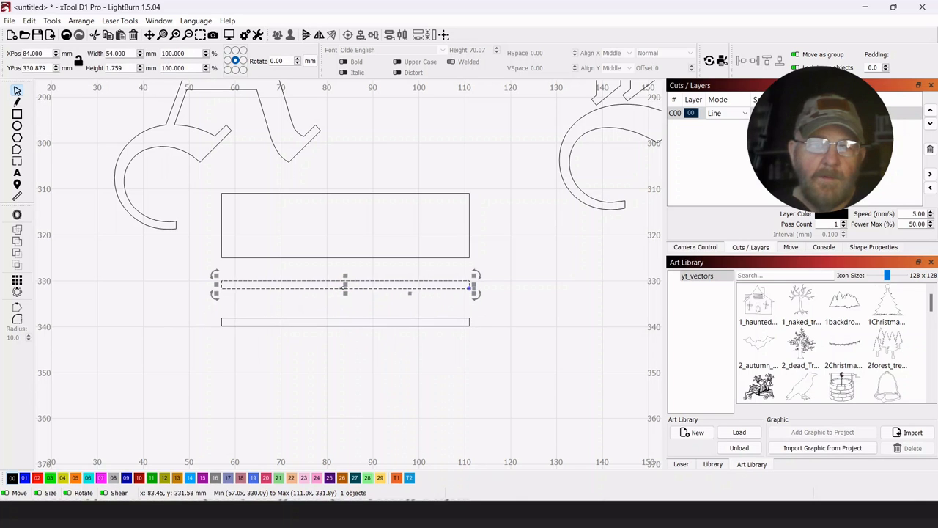
left_click_drag(345, 285, 347, 207)
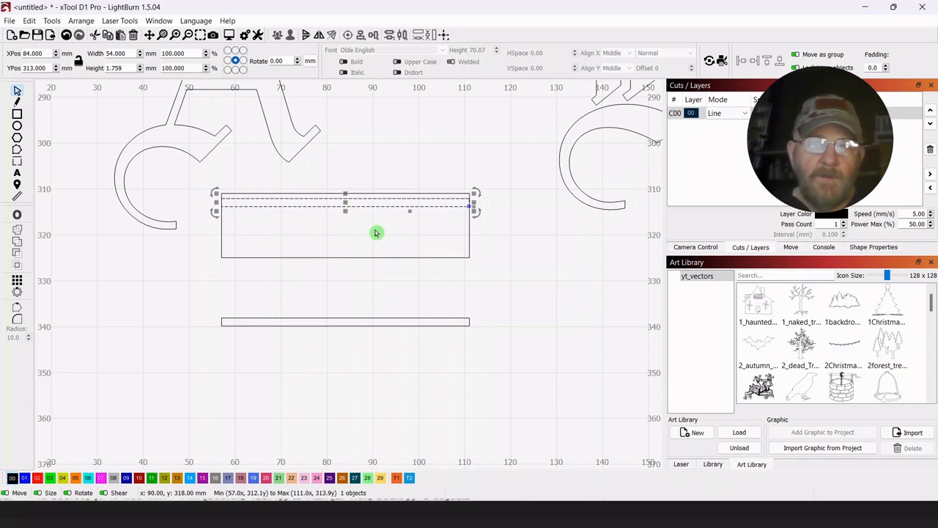
scroll(381, 234, "up", 2)
left_click_drag(379, 237, 406, 260)
scroll(364, 267, "up", 2)
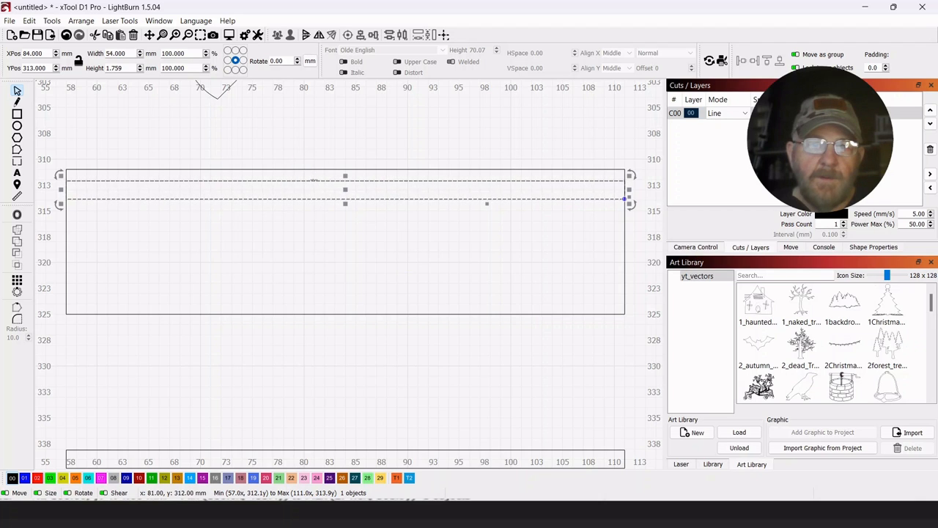
left_click_drag(312, 179, 315, 173)
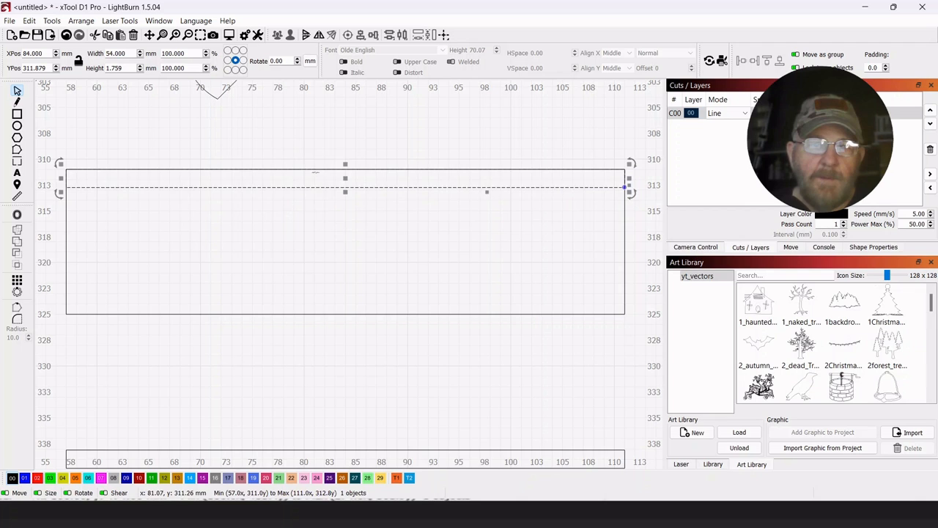
Review the snapping and grid snap options in the display settings, and close the settings without changing them
left_click(312, 132)
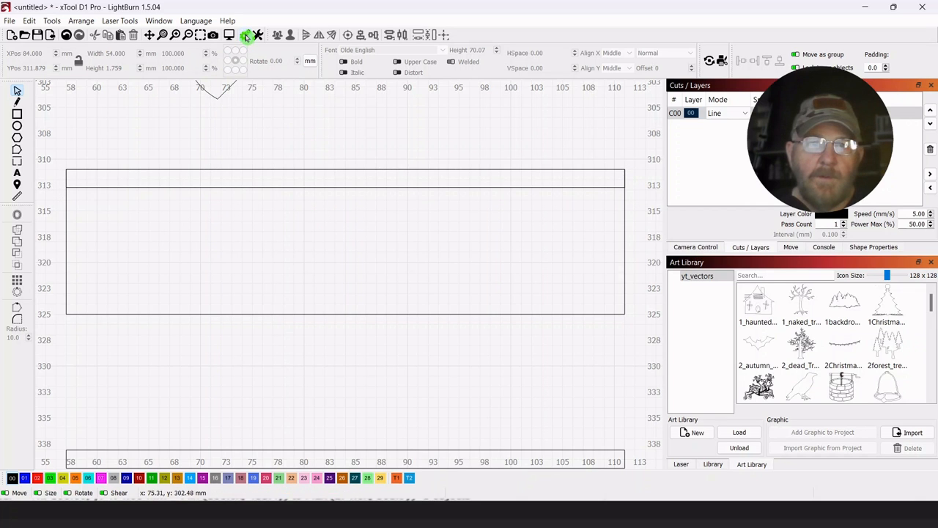
left_click(246, 37)
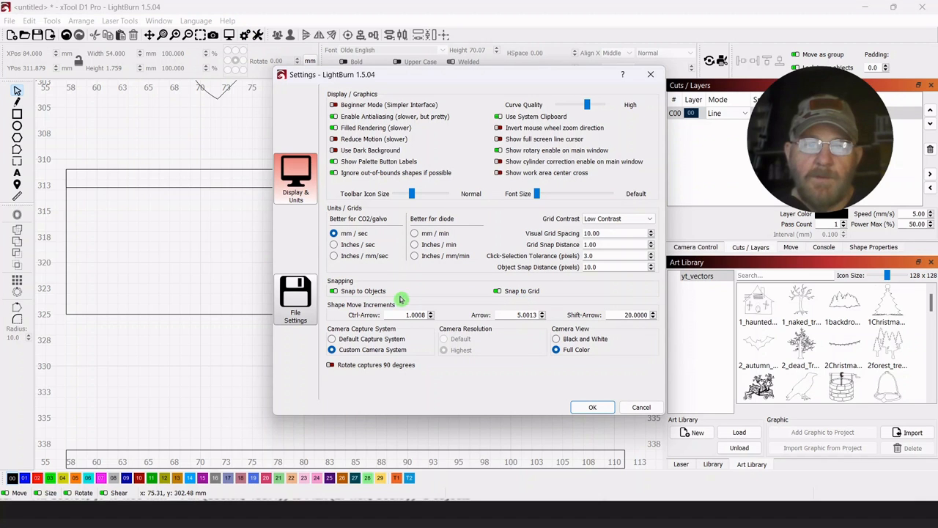
left_click_drag(506, 80, 348, 81)
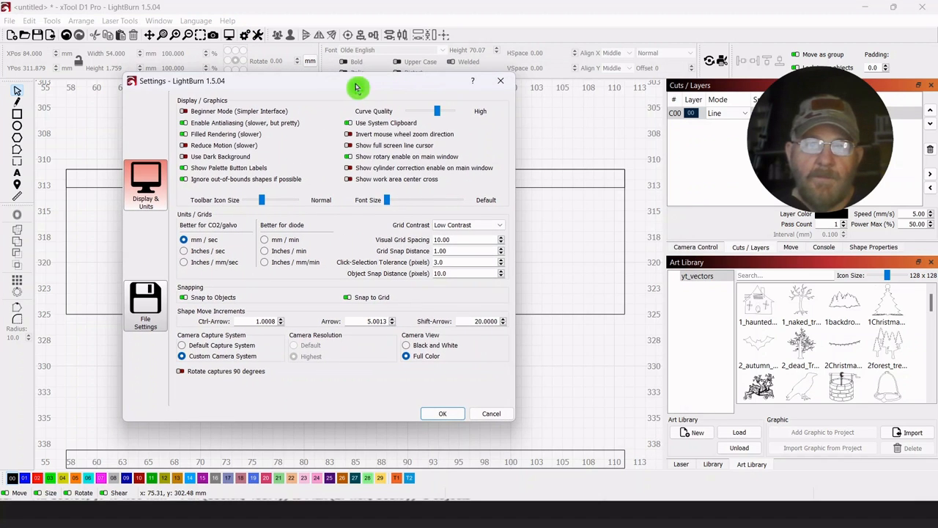
left_click(447, 413)
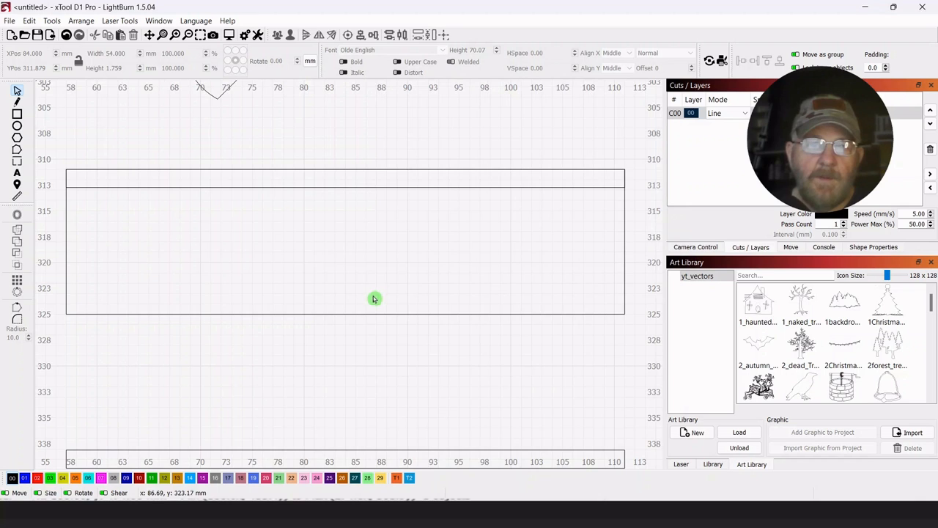
Move the remaining thin strip up inside the large rectangle, flush with its bottom edge
scroll(377, 295, "down", 3)
left_click(351, 403)
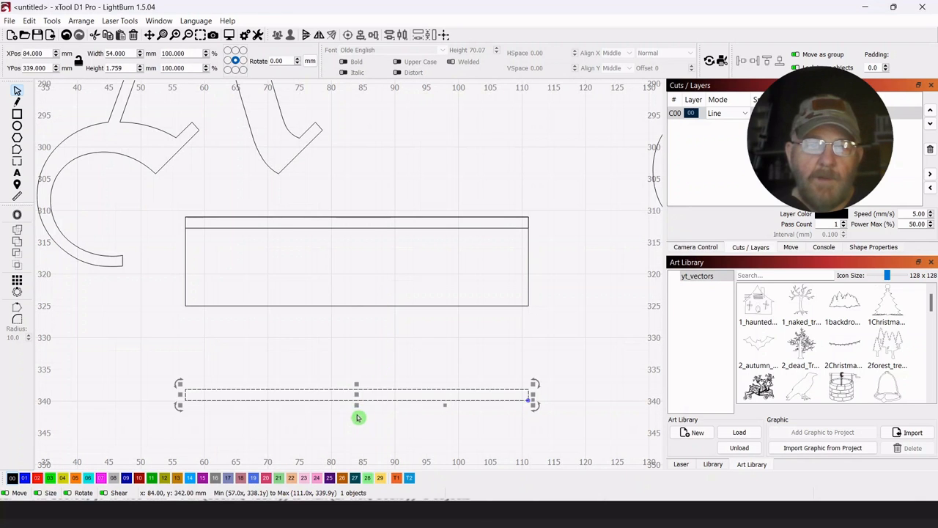
left_click_drag(356, 393, 356, 287)
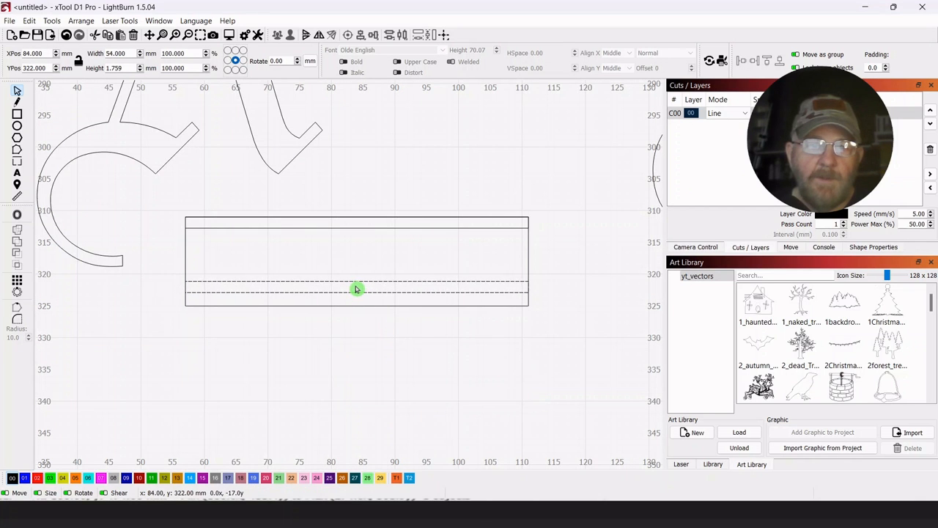
scroll(370, 356, "up", 3)
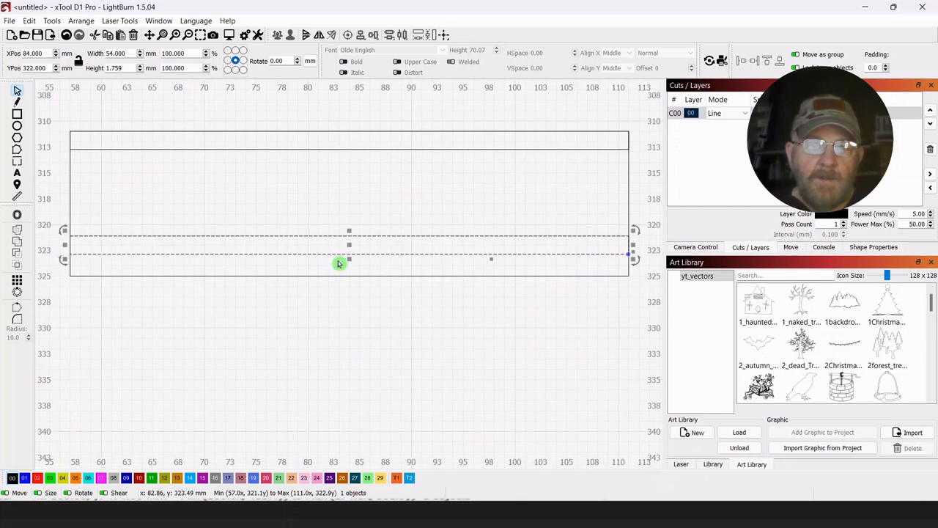
left_click_drag(333, 255, 335, 275)
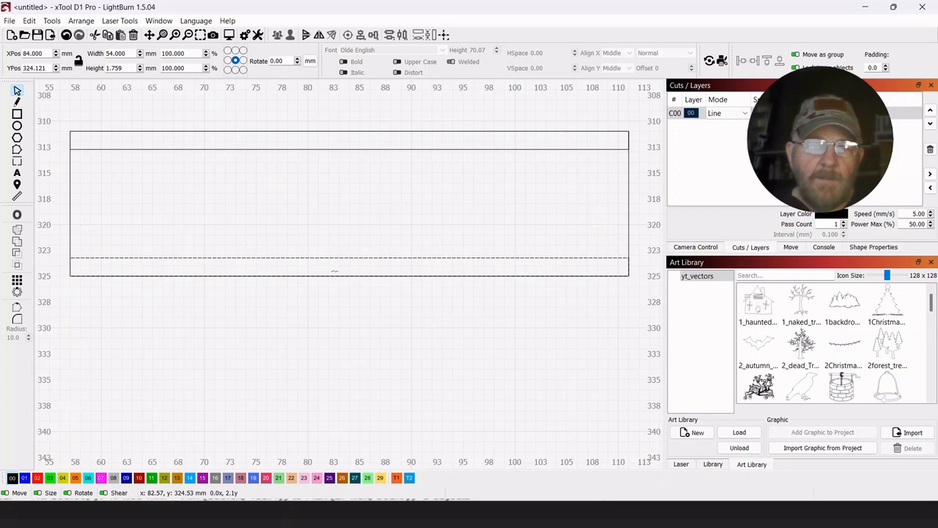
Select both thin strips inside the large rectangle and group them
scroll(338, 323, "down", 2)
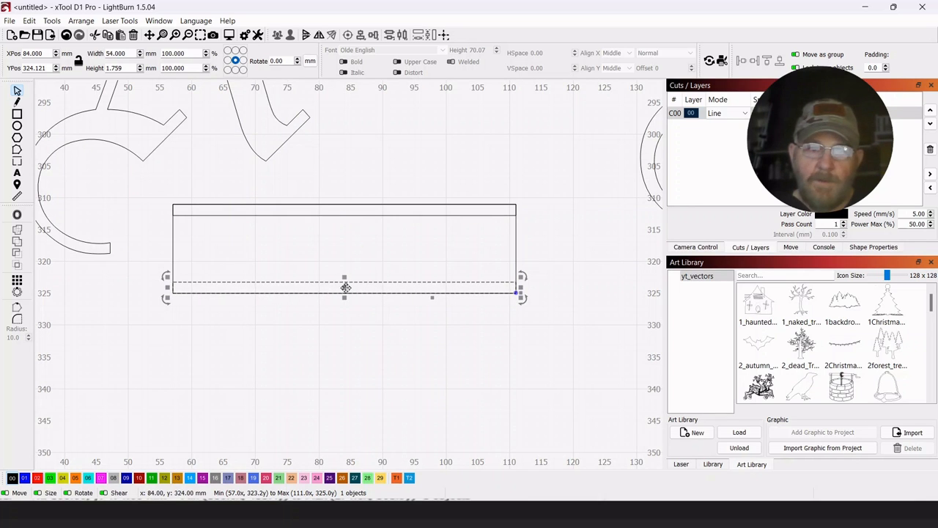
left_click(340, 216, "shift")
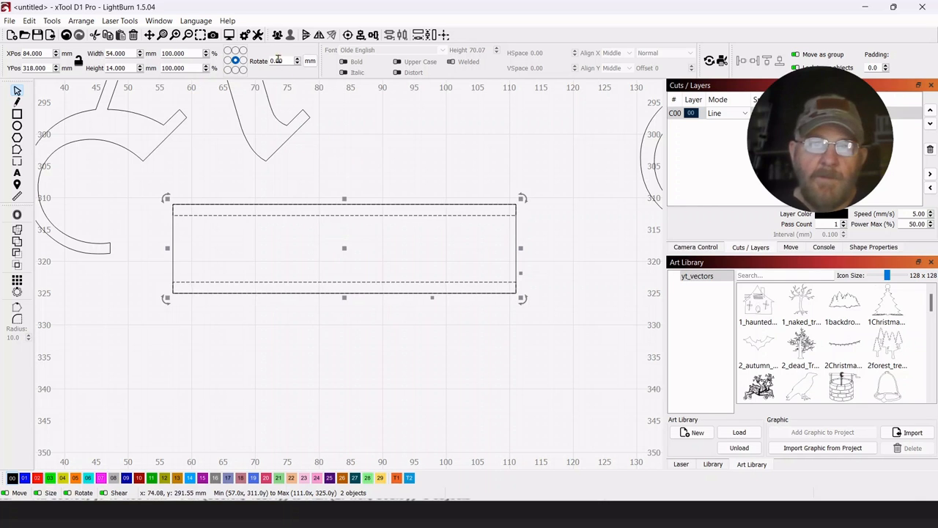
left_click(279, 37)
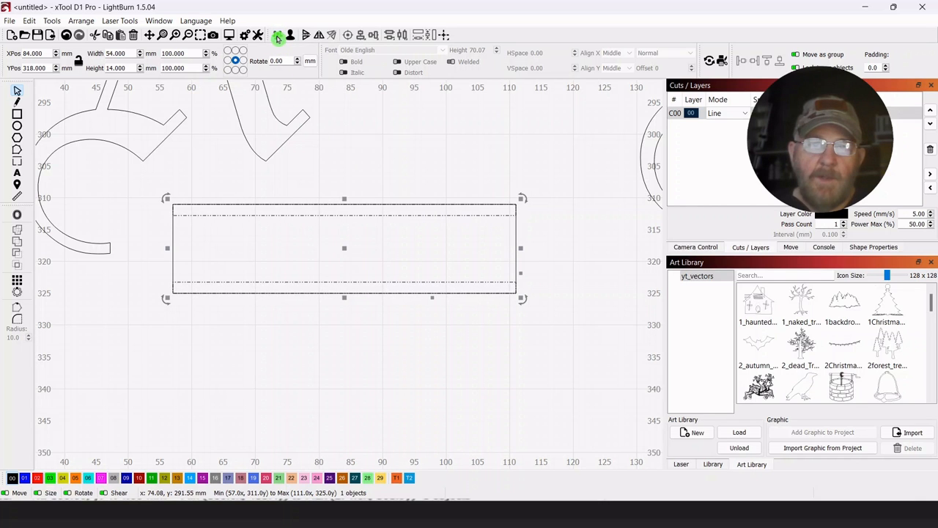
right_click(304, 249)
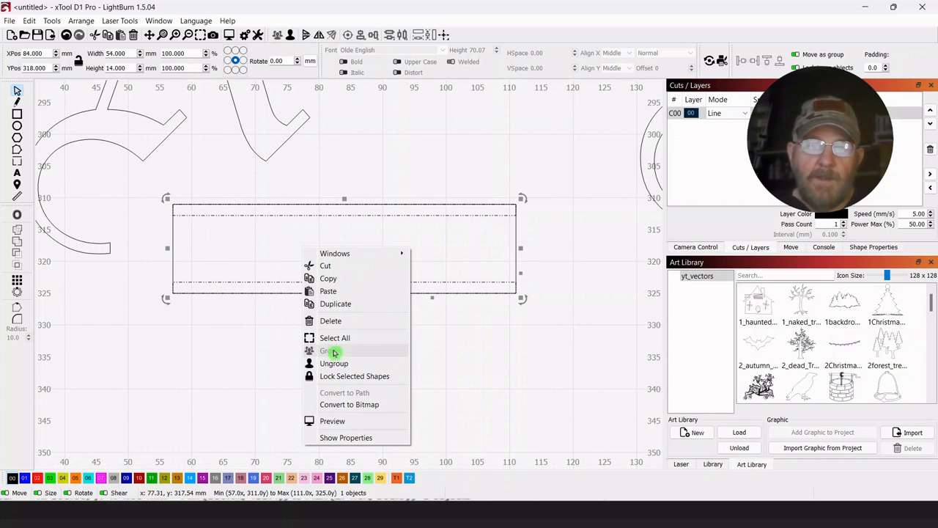
left_click(474, 357)
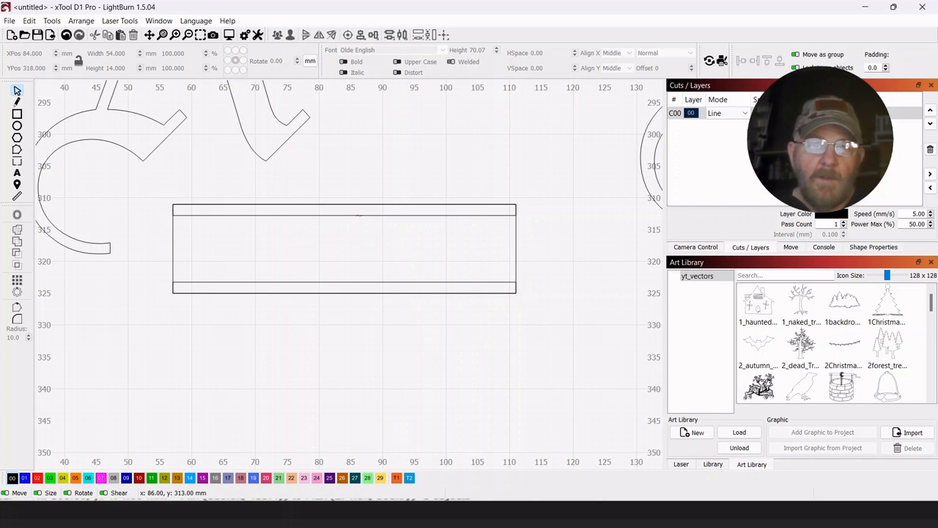
Move the grouped strips down to about X 83, Y 335 mm, and align the large rectangle over them
left_click(358, 215)
left_click_drag(345, 251, 341, 358)
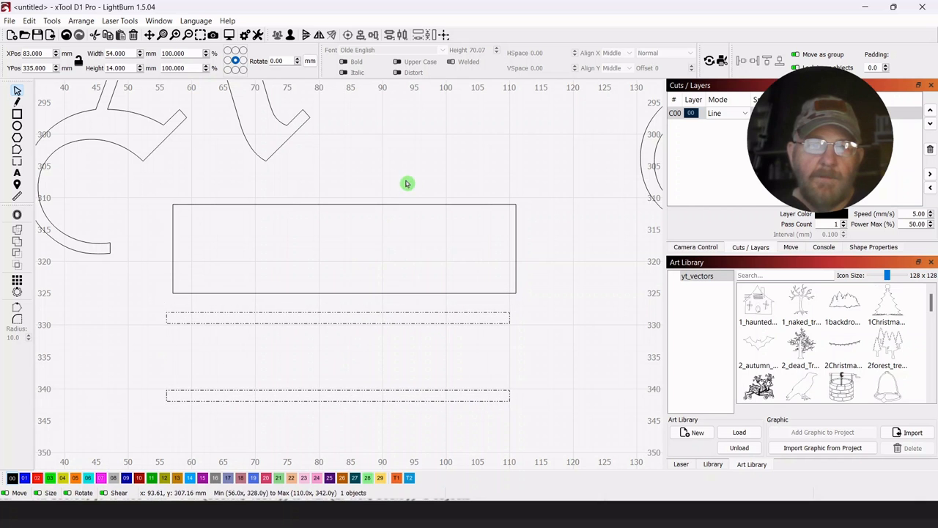
left_click_drag(424, 166, 381, 235)
scroll(377, 236, "down", 4)
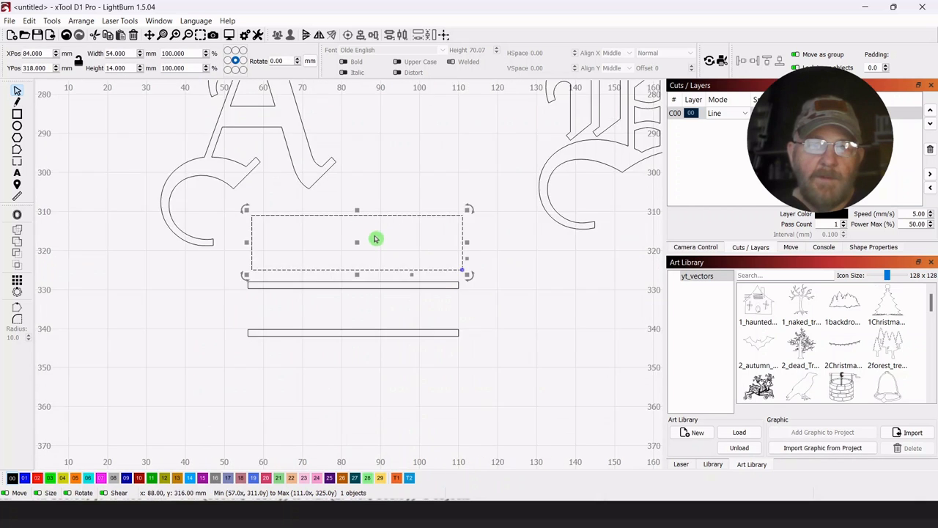
left_click(331, 337)
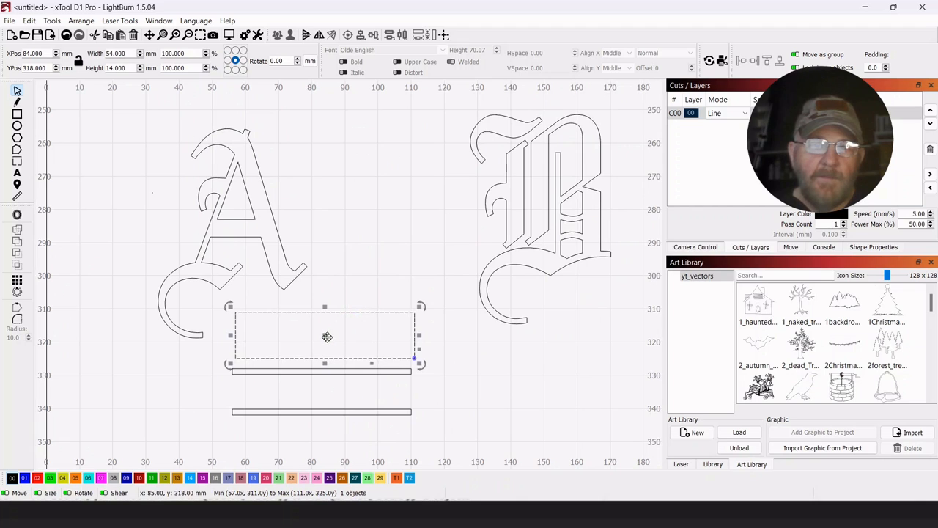
left_click_drag(327, 337, 283, 395)
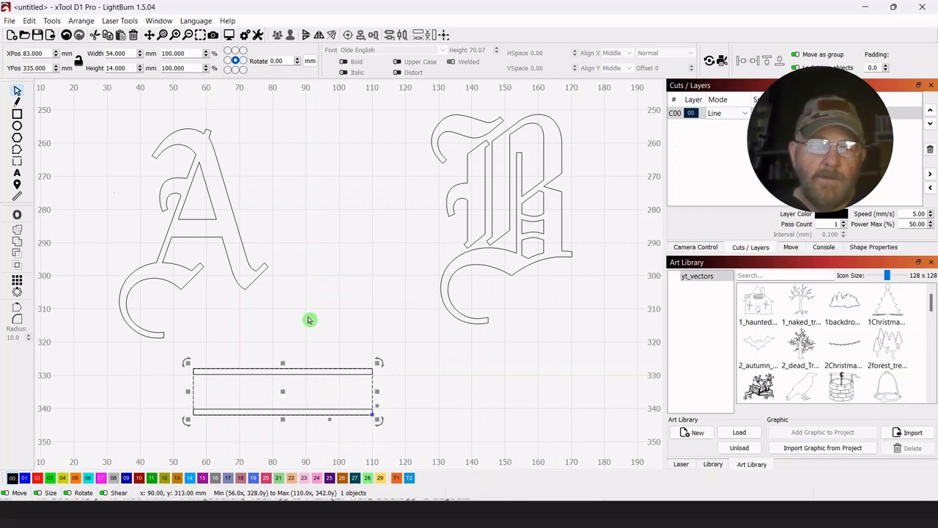
Duplicate the rectangle with its strips and place the copy below the B, centred at about X 156, Y 336 mm
left_click_drag(319, 301, 269, 174)
left_click_drag(314, 199, 194, 343)
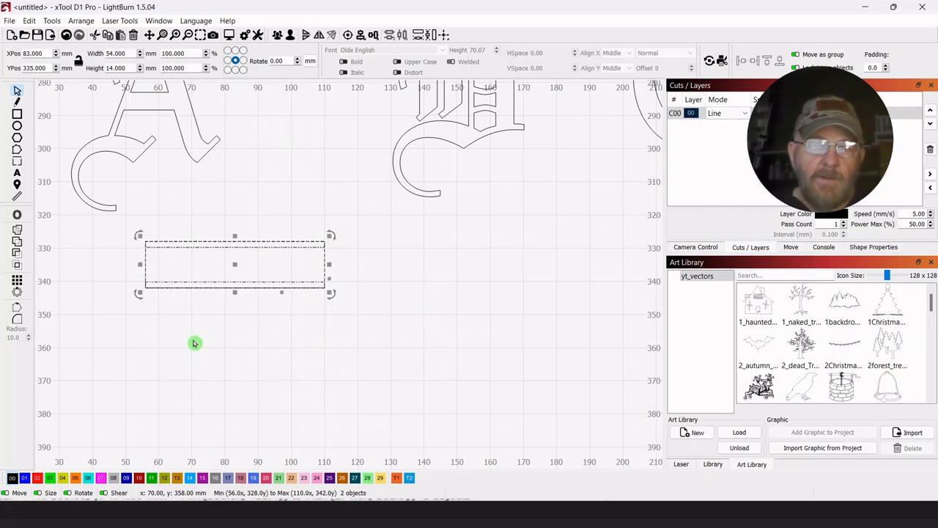
right_click(235, 269)
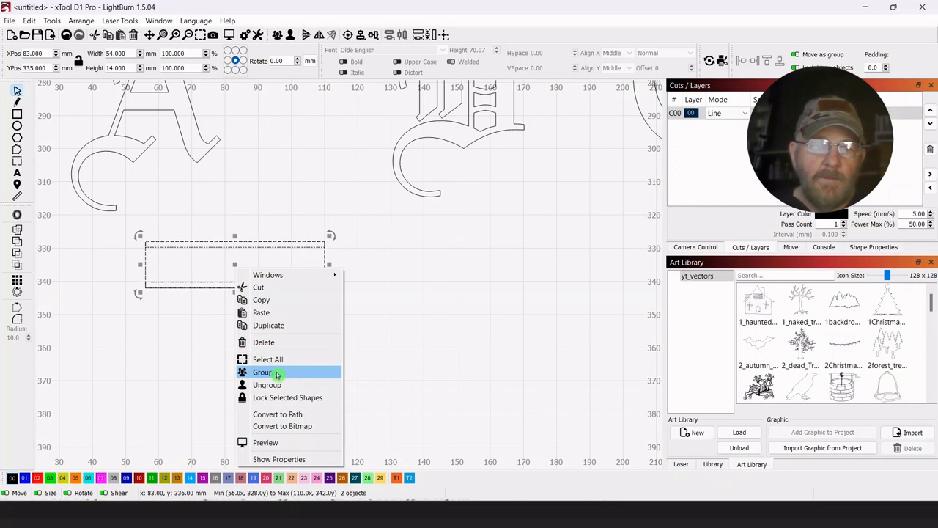
left_click(262, 328)
left_click_drag(234, 266, 478, 270)
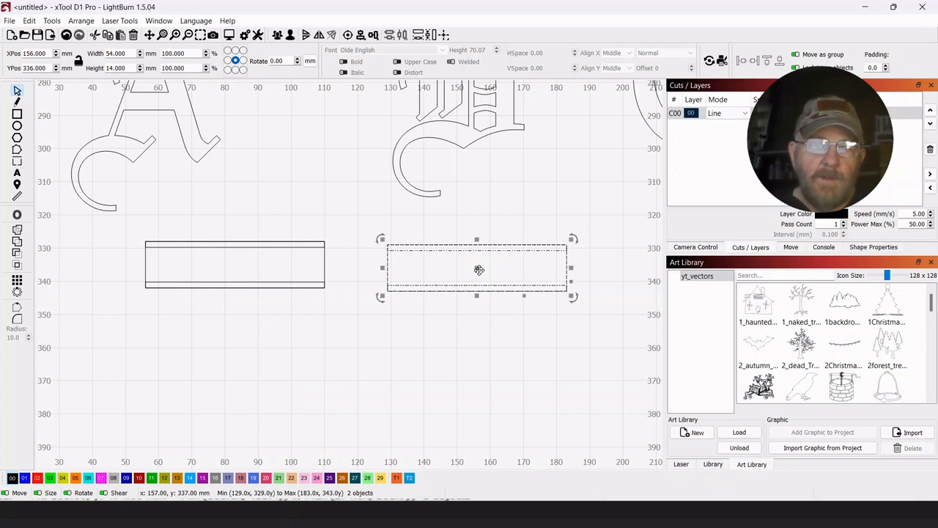
Duplicate the band below the B and place the new copy below the C, centred at about X 228, Y 318 mm
right_click(479, 270)
left_click(496, 327)
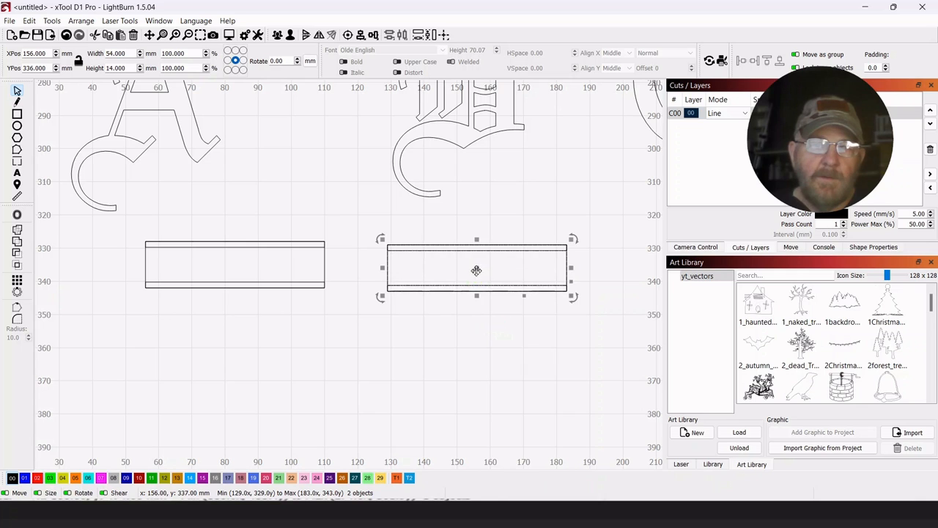
left_click_drag(476, 270, 488, 360)
left_click_drag(555, 191, 307, 186)
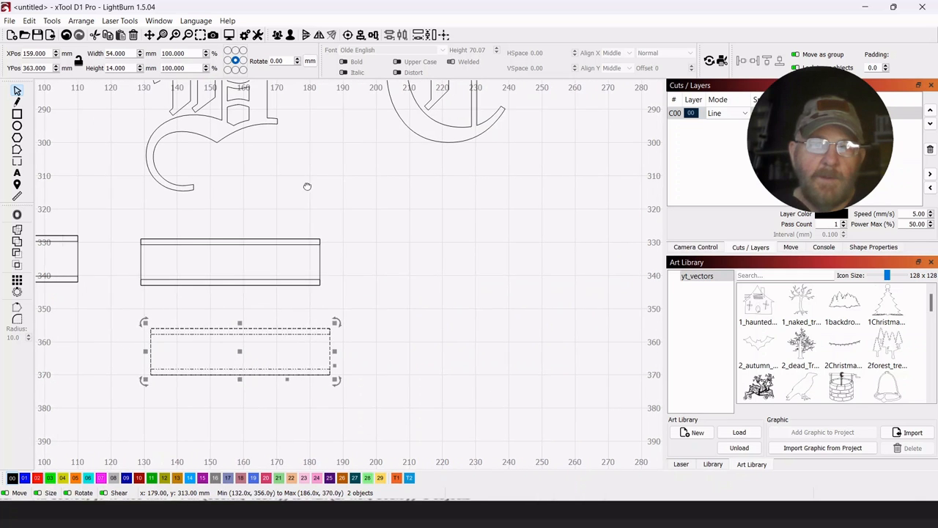
left_click_drag(360, 315, 192, 396)
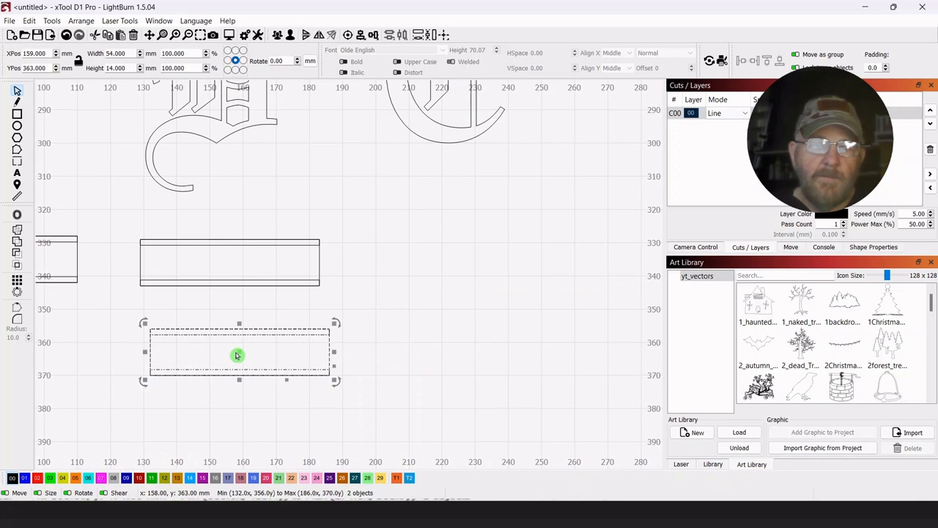
left_click_drag(236, 355, 462, 217)
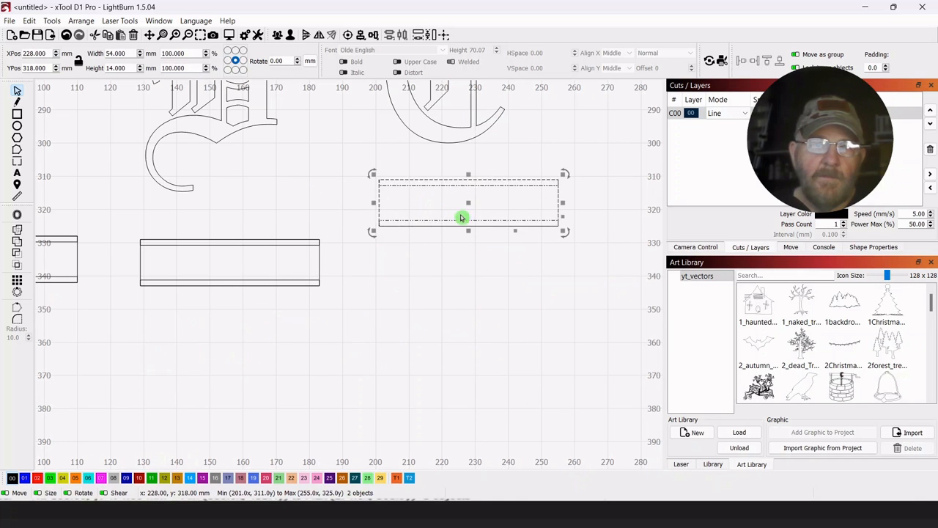
left_click(433, 300)
Select all three letters and their bands and move them together to be centred at about X 193, Y 281 mm
scroll(430, 303, "down", 4)
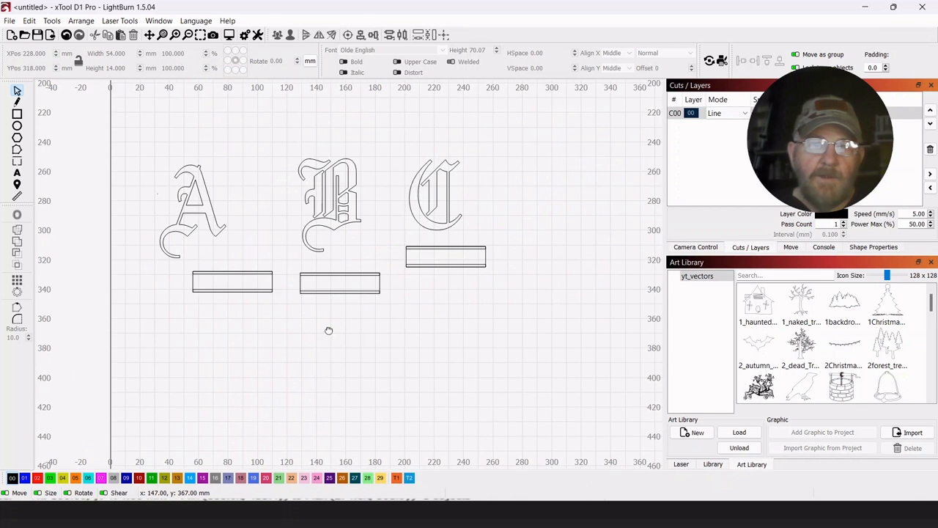
left_click_drag(329, 330, 315, 347)
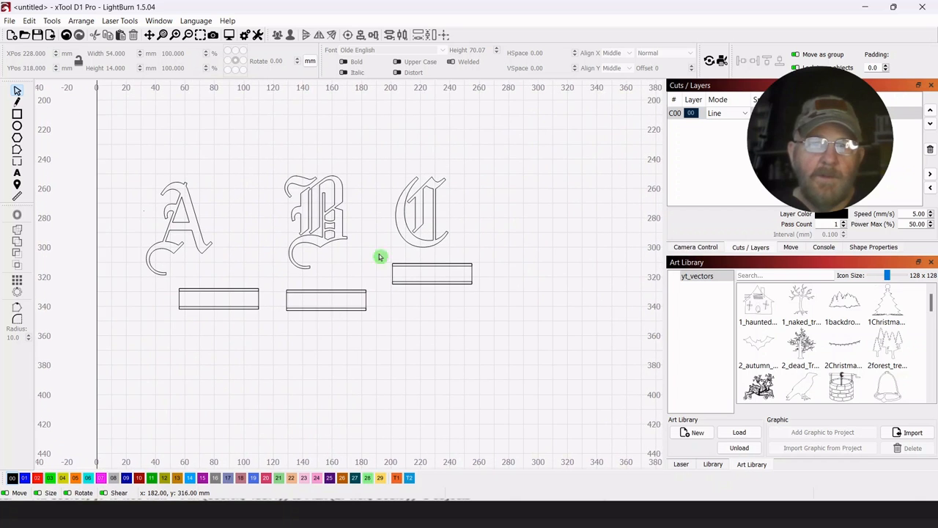
left_click_drag(515, 140, 116, 347)
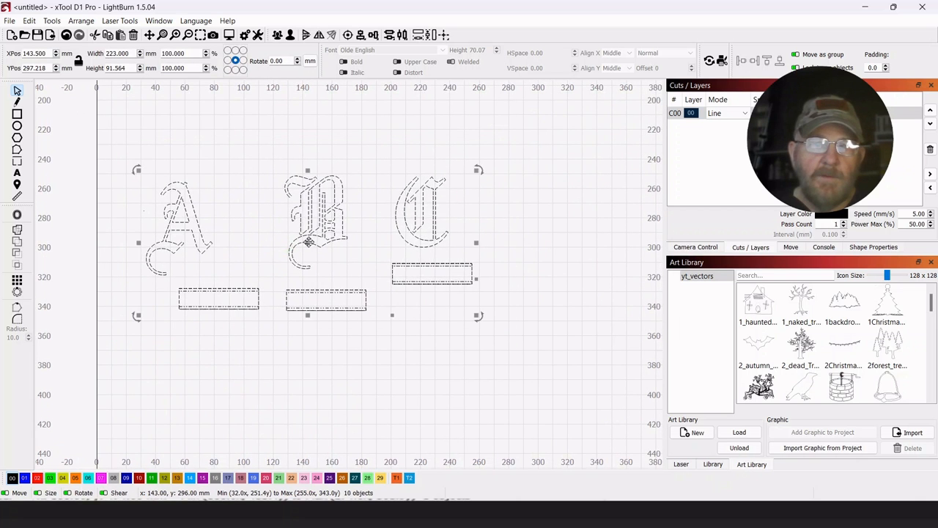
left_click_drag(309, 241, 383, 220)
left_click_drag(397, 360, 345, 379)
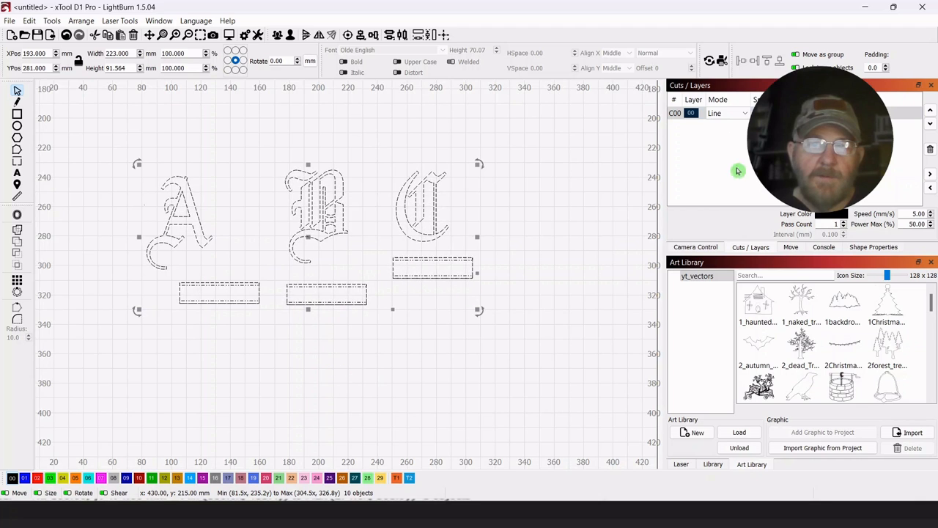
scroll(291, 348, "up", 3)
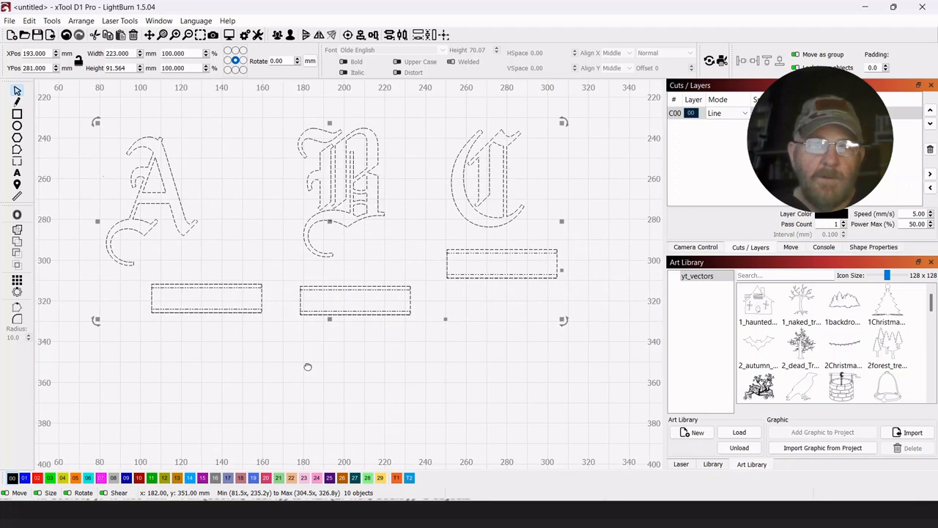
mouse_move(307, 367)
left_mouse_down()
mouse_move(320, 381)
mouse_move(307, 360)
left_mouse_up()
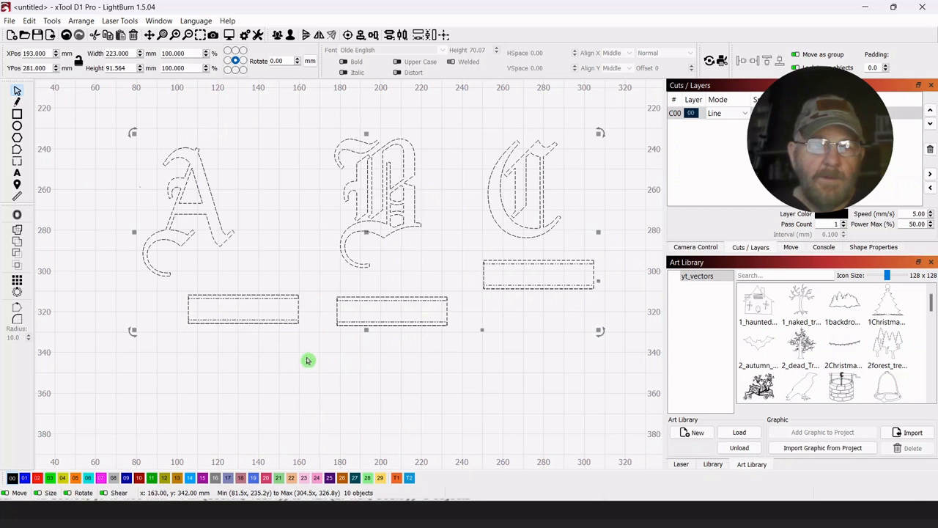
left_click(278, 373)
Move the grouped strips out of the band below the A, down to about X 128, Y 345 mm
scroll(266, 214, "up", 3)
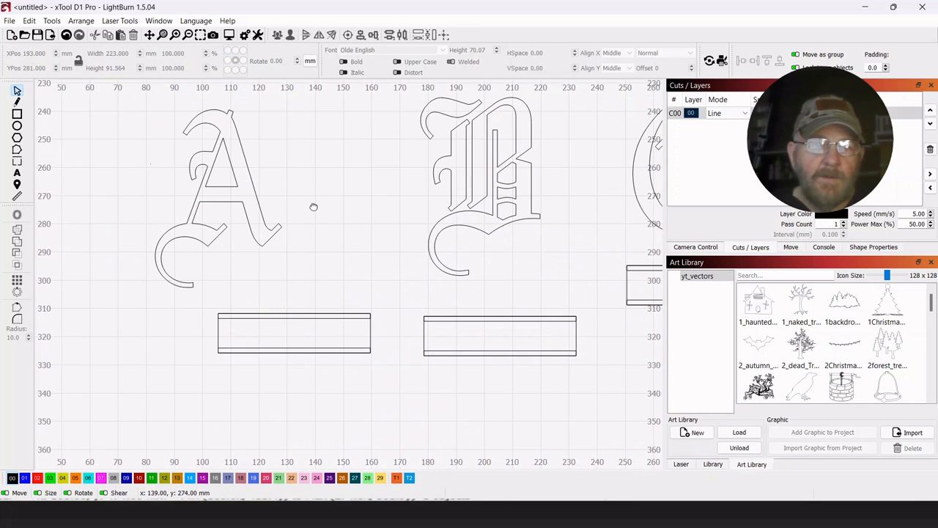
left_click(291, 318)
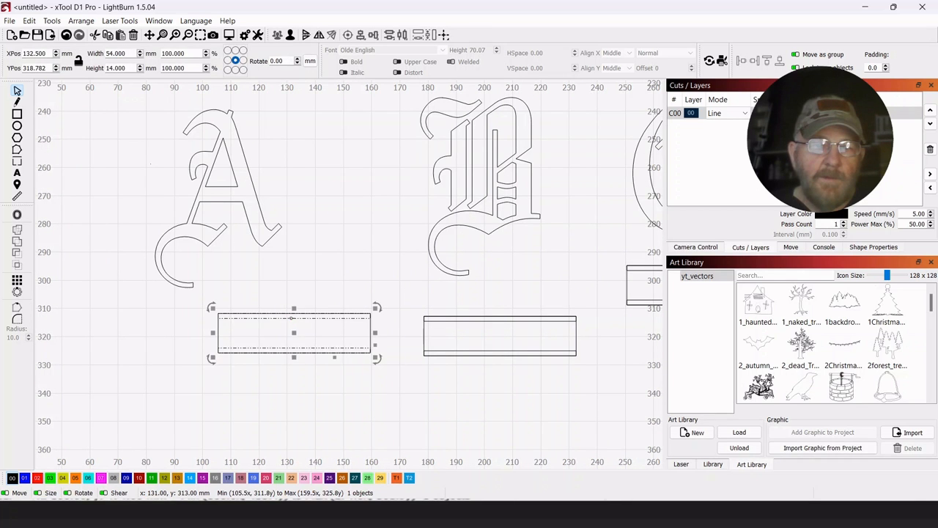
left_click_drag(297, 334, 285, 408)
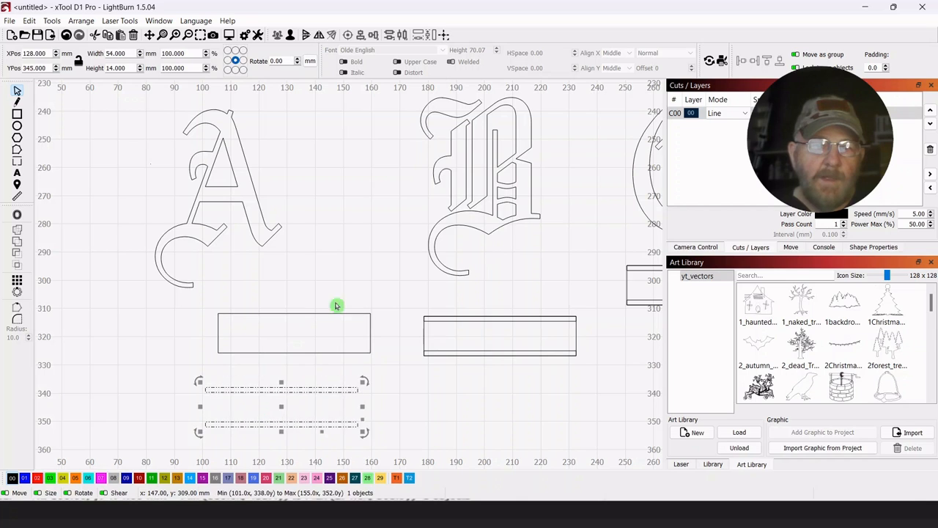
Move the plain rectangle up across the middle of the A, centred at about X 108.5, Y 266.8 mm
left_click(347, 280)
left_click_drag(276, 349, 262, 251)
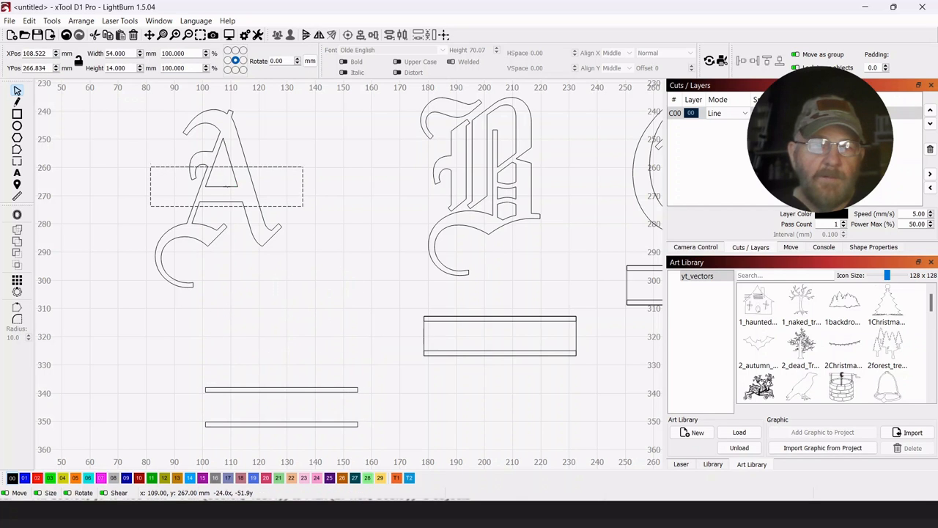
left_click_drag(228, 186, 227, 186)
left_click_drag(269, 281, 289, 295)
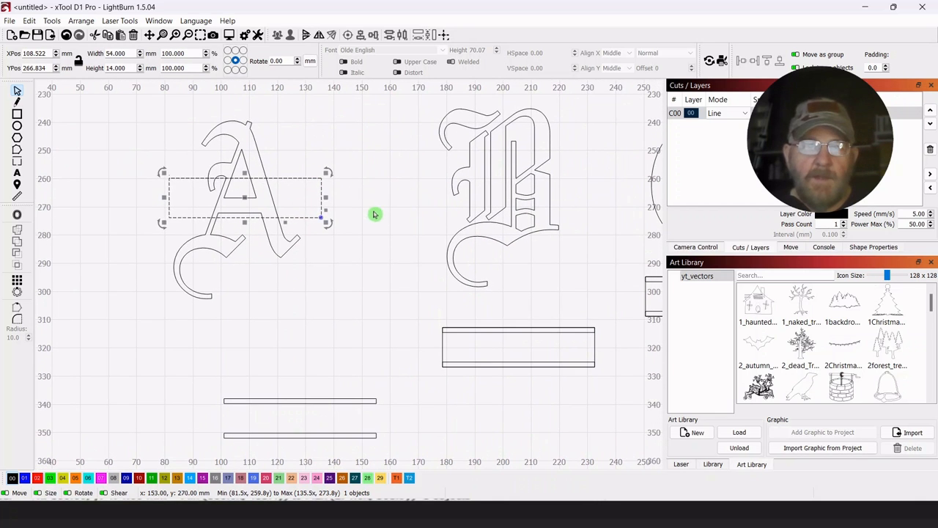
Select the plain rectangle together with the letter A and align their centres both horizontally and vertically
scroll(374, 214, "up", 2)
left_click_drag(327, 247, 369, 274)
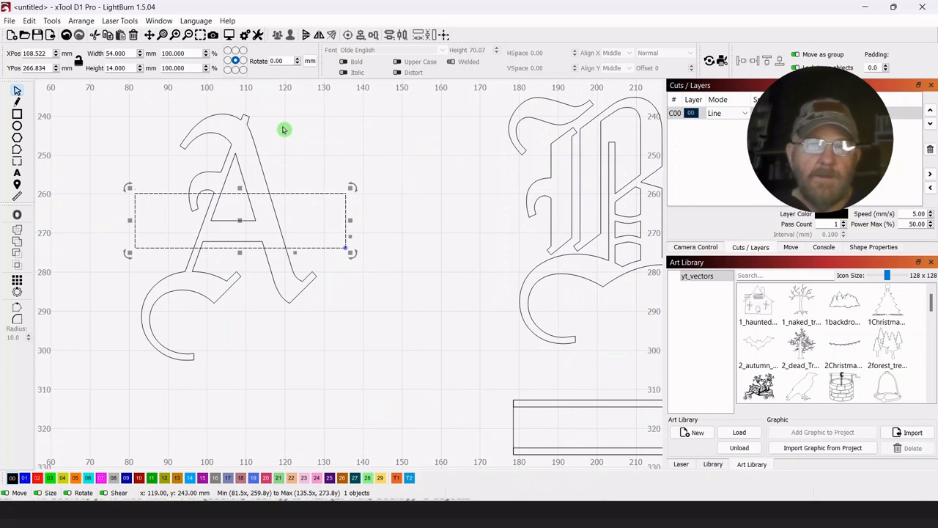
left_click(236, 153, "shift")
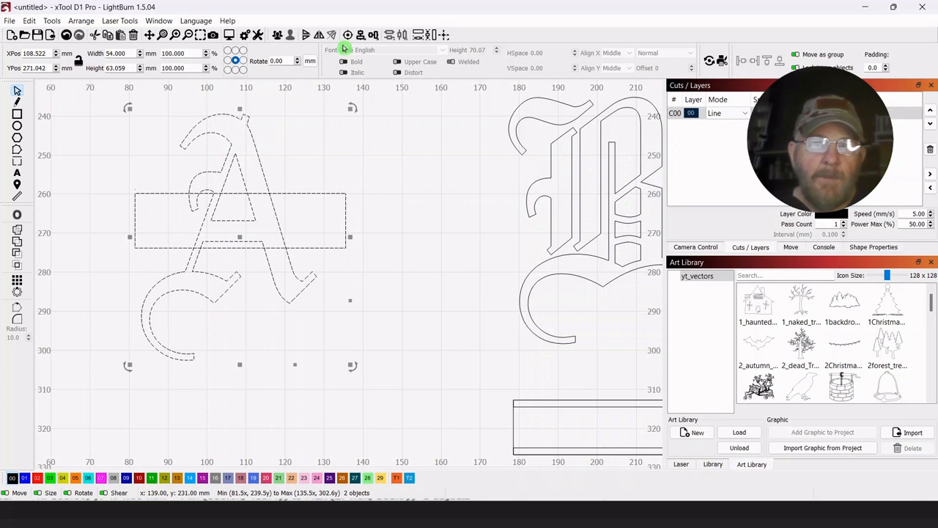
left_click(348, 35)
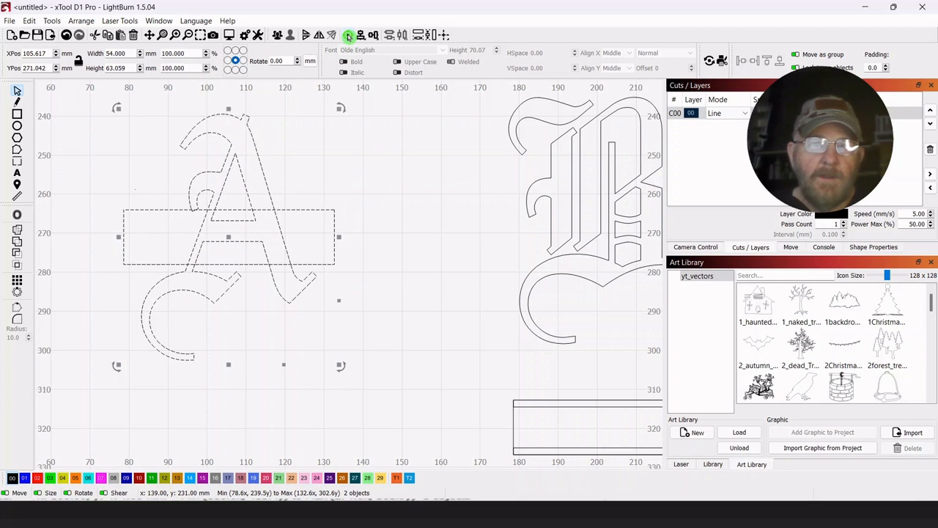
scroll(403, 241, "down", 2)
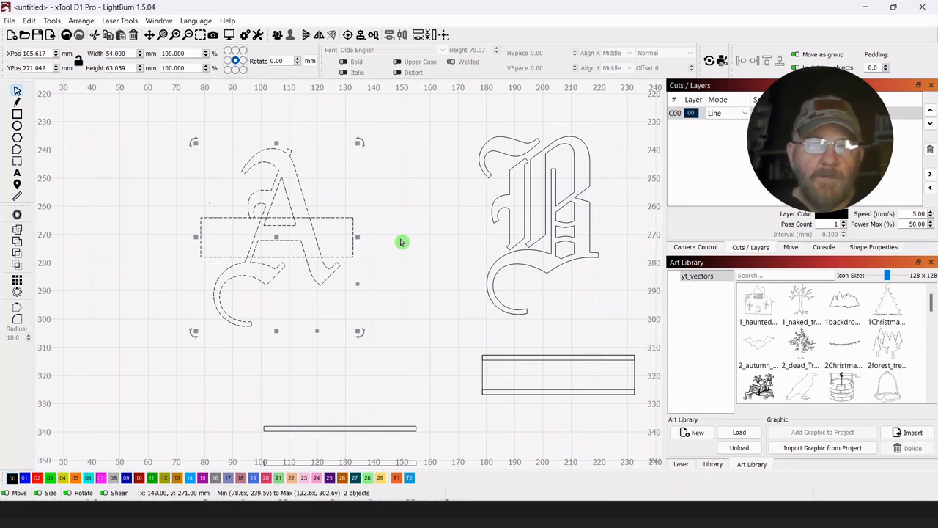
left_click(401, 242)
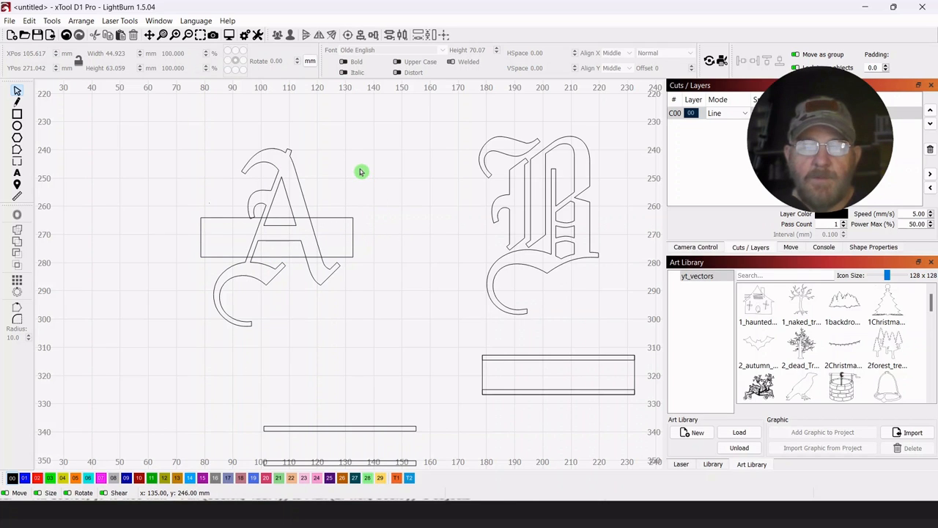
Subtract the rectangle from the letter A to cut a horizontal gap through its middle
left_click(273, 168)
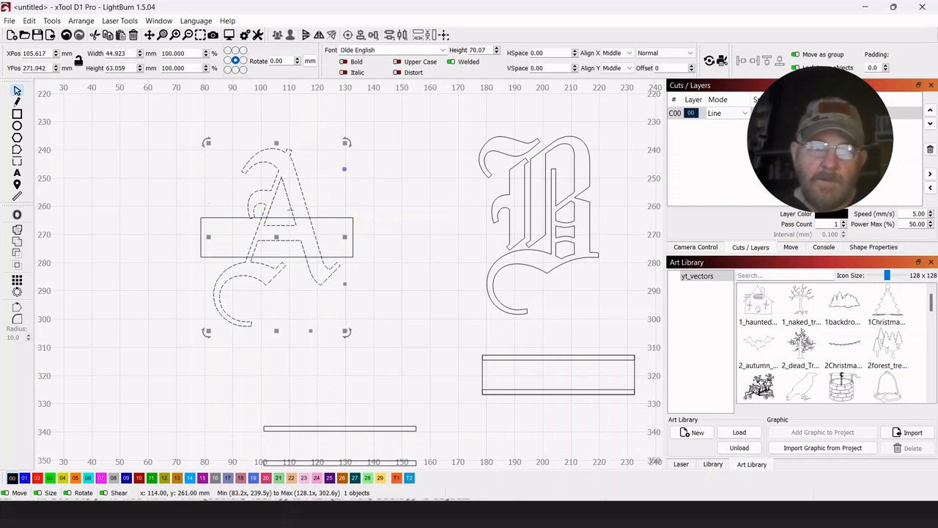
left_click(219, 218, "shift")
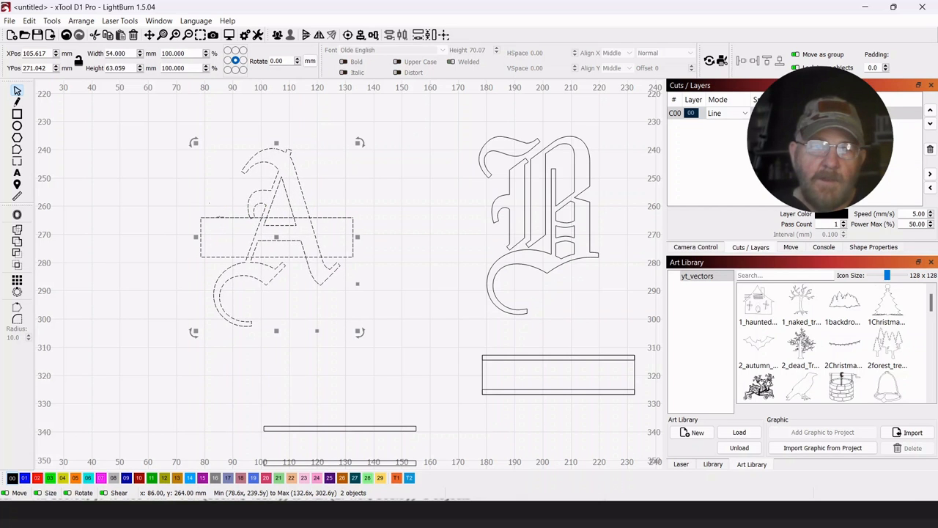
left_click(18, 255)
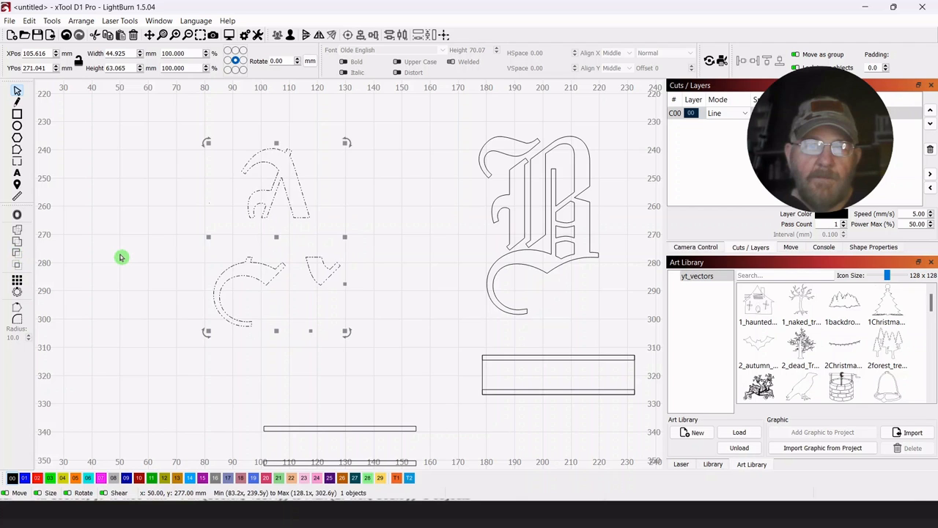
left_click(121, 257)
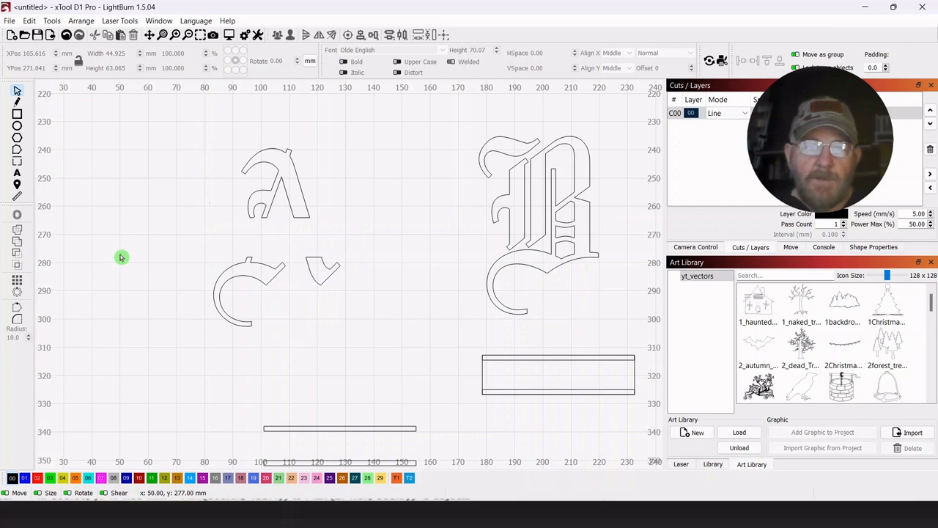
Move the two grouped strips up below the split A, centred at about X 122, Y 326 mm
left_click_drag(393, 331, 356, 305)
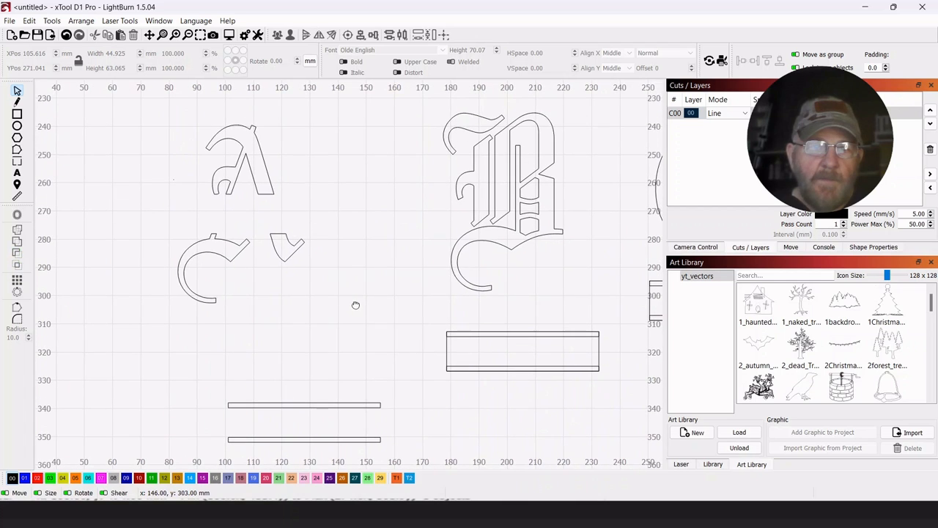
left_click_drag(359, 374, 244, 451)
left_click_drag(303, 422, 289, 371)
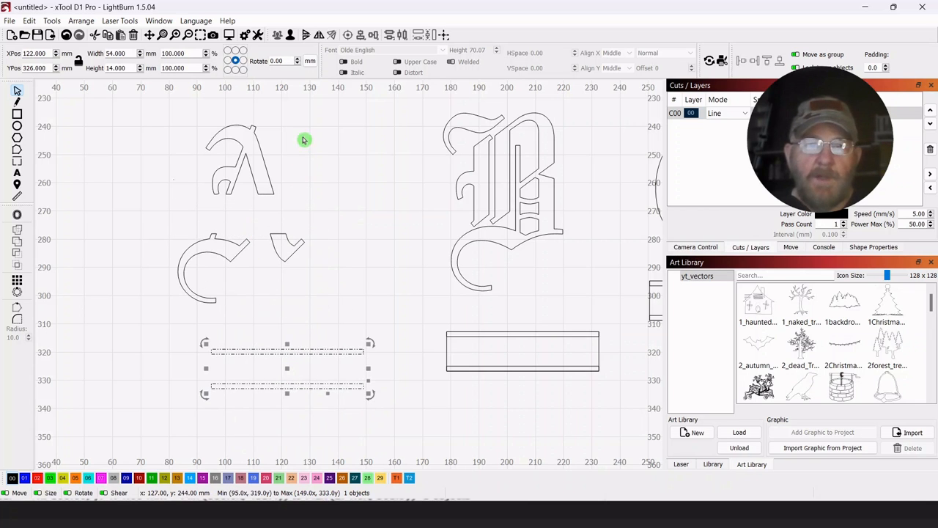
Group all the pieces of the split letter A
left_click_drag(320, 120, 159, 316)
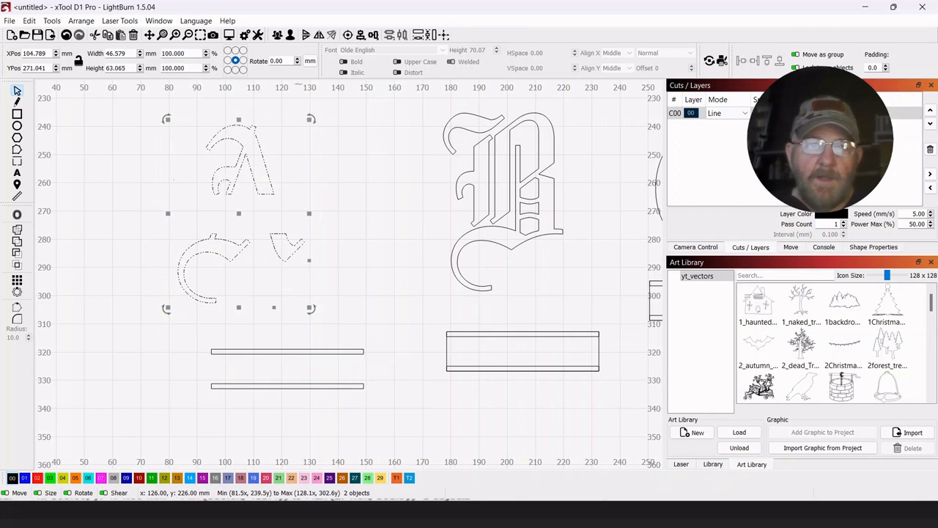
left_click(279, 35)
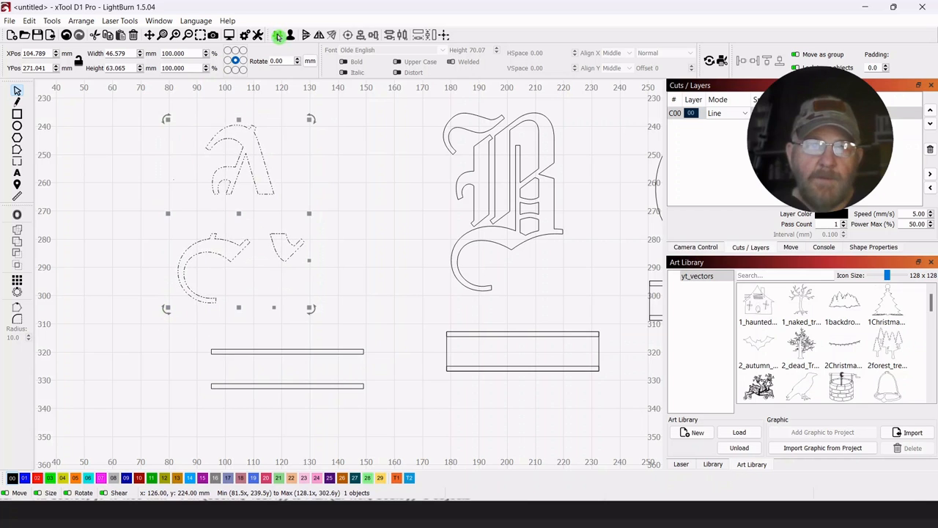
left_click(360, 184)
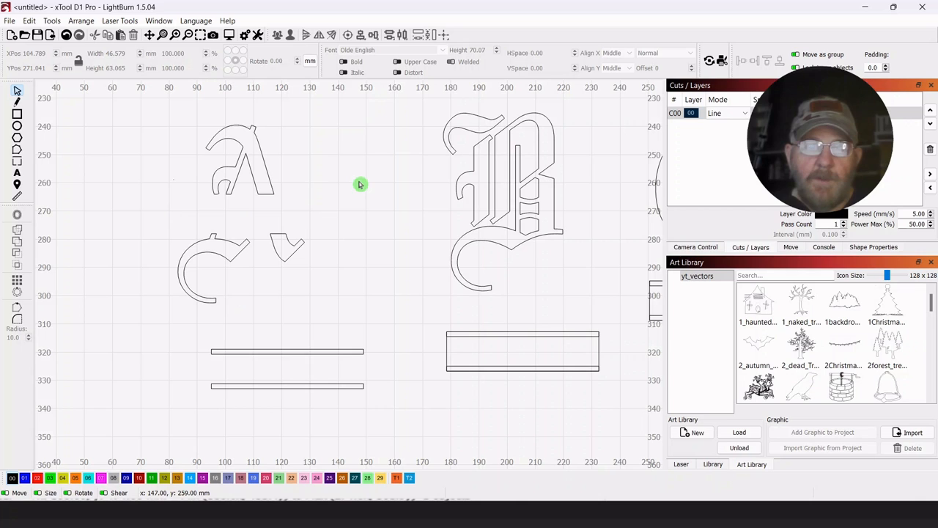
Check that the pair of strips and the split A pieces each select as a single group
left_click_drag(364, 326, 279, 409)
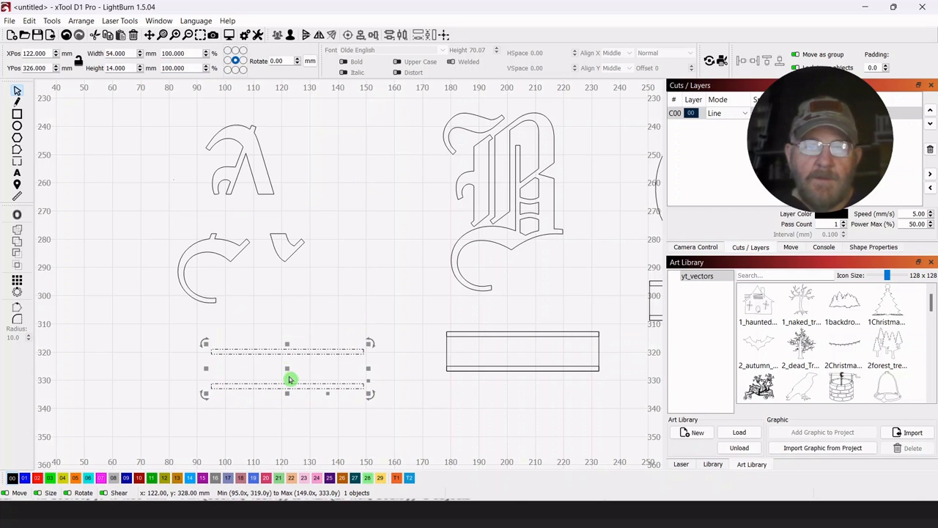
left_click(313, 153)
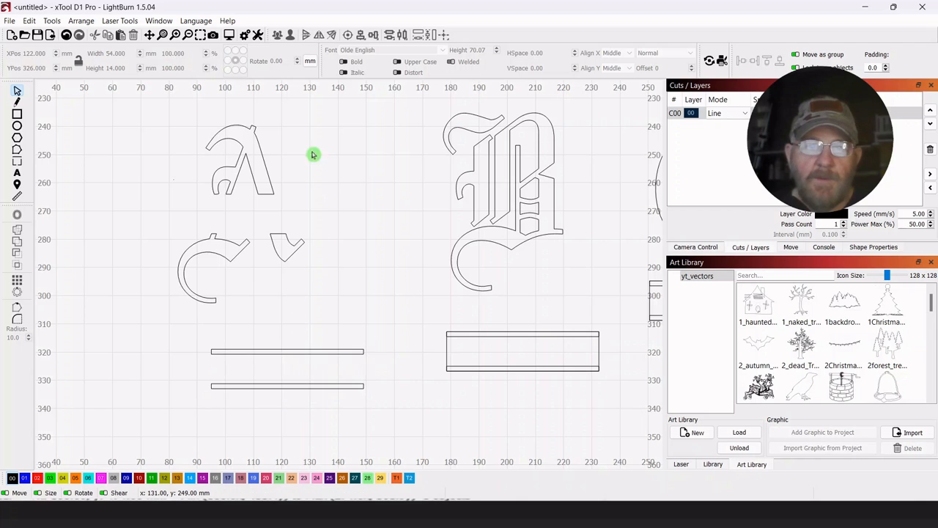
left_click_drag(296, 110, 206, 209)
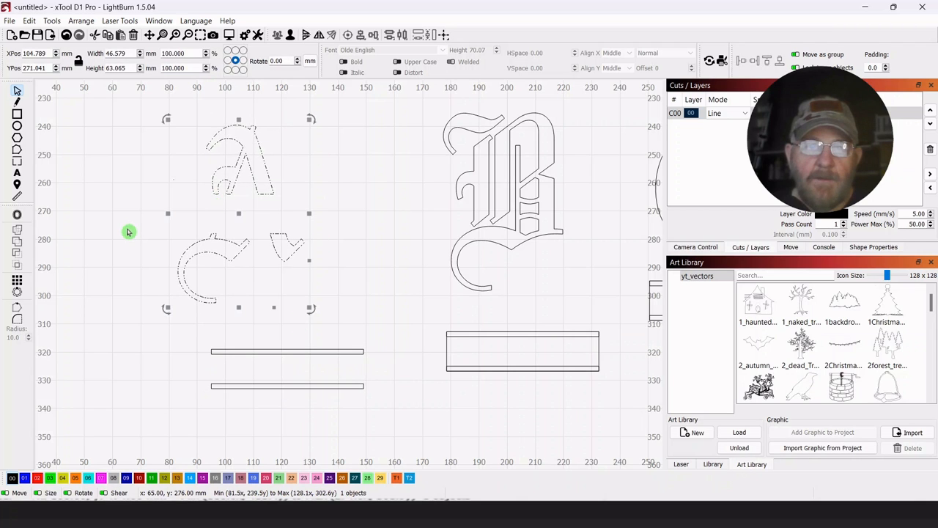
left_click(350, 193)
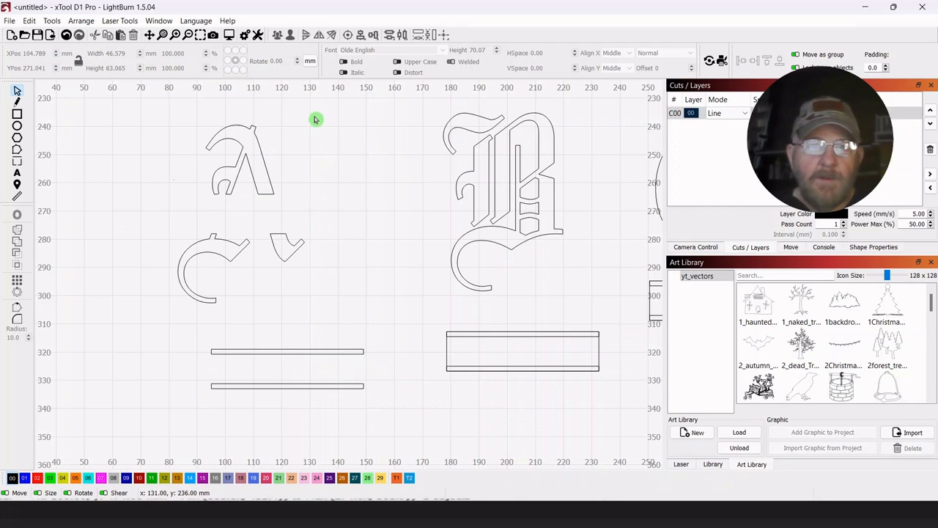
Compare crossing and enclosing selection windows, partly and fully covering the split A and partly covering the B
left_click_drag(323, 144, 316, 159)
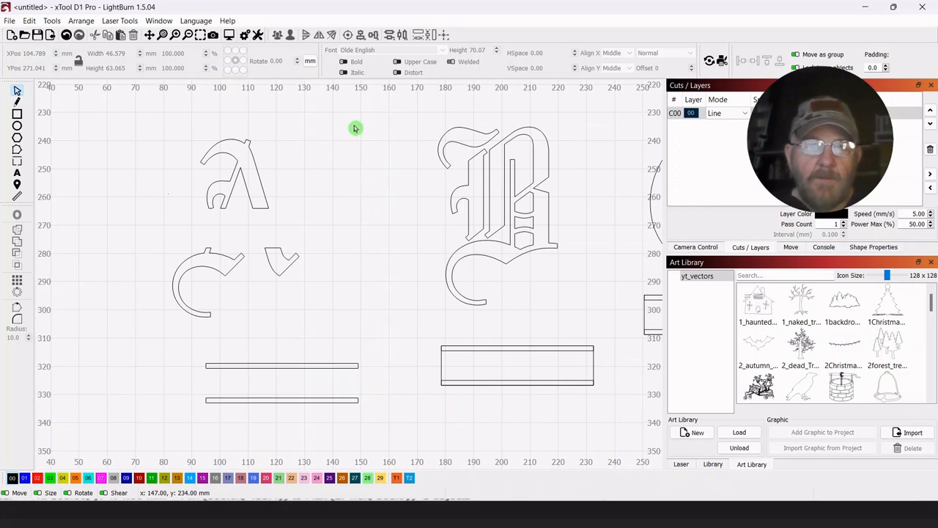
left_click_drag(344, 125, 244, 164)
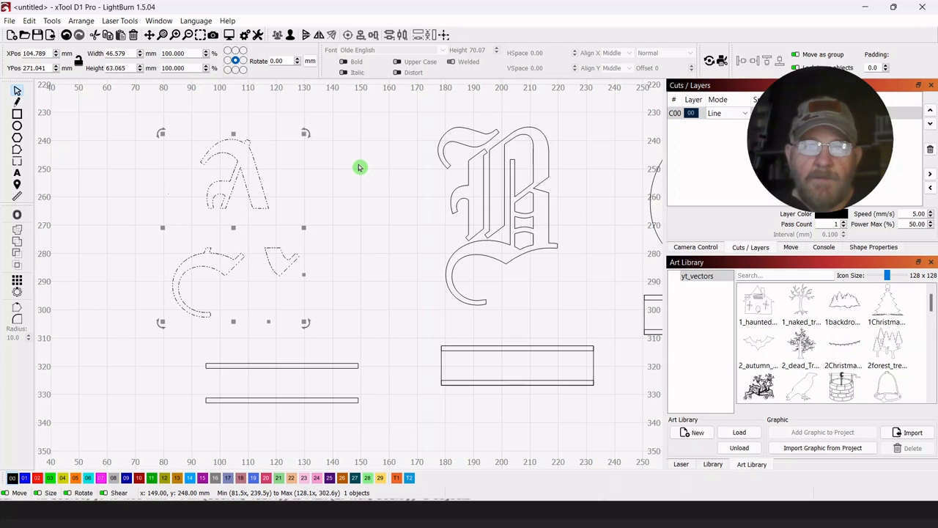
left_click(315, 164)
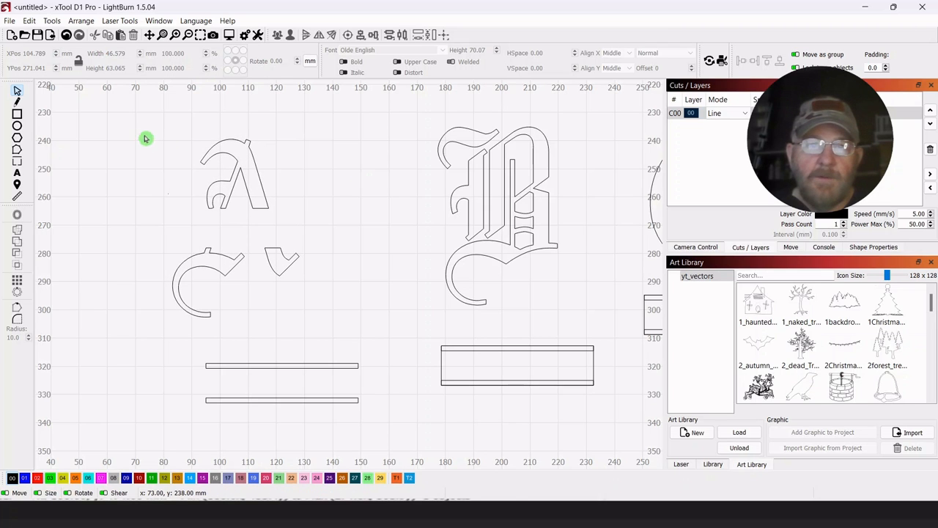
left_click_drag(116, 127, 241, 201)
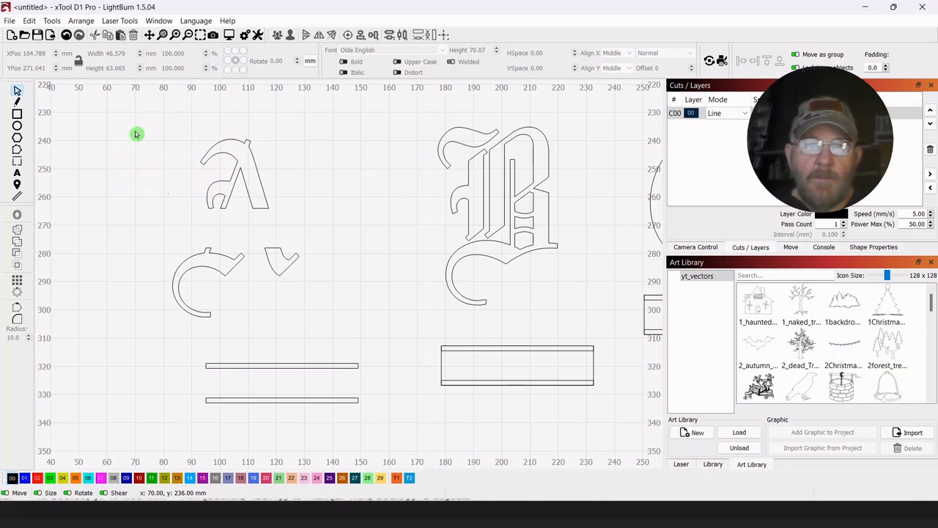
left_click_drag(135, 132, 349, 330)
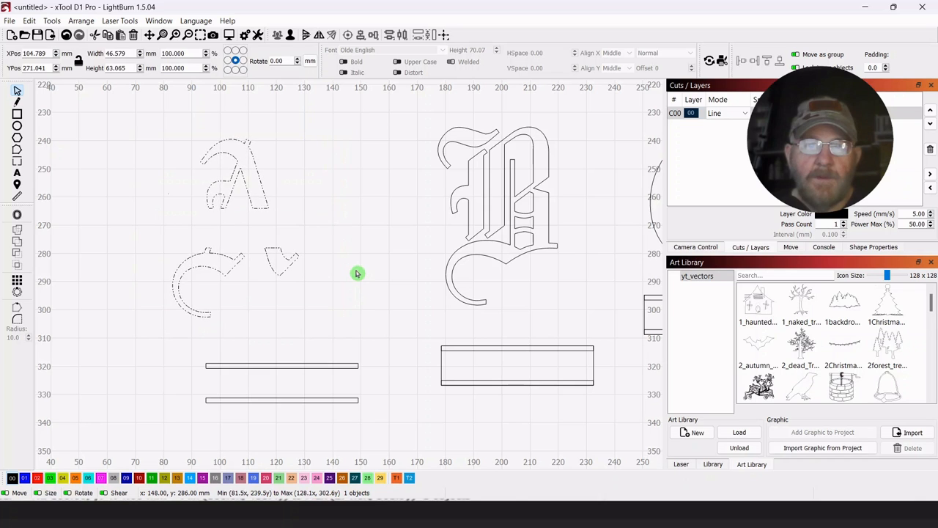
left_click(357, 273)
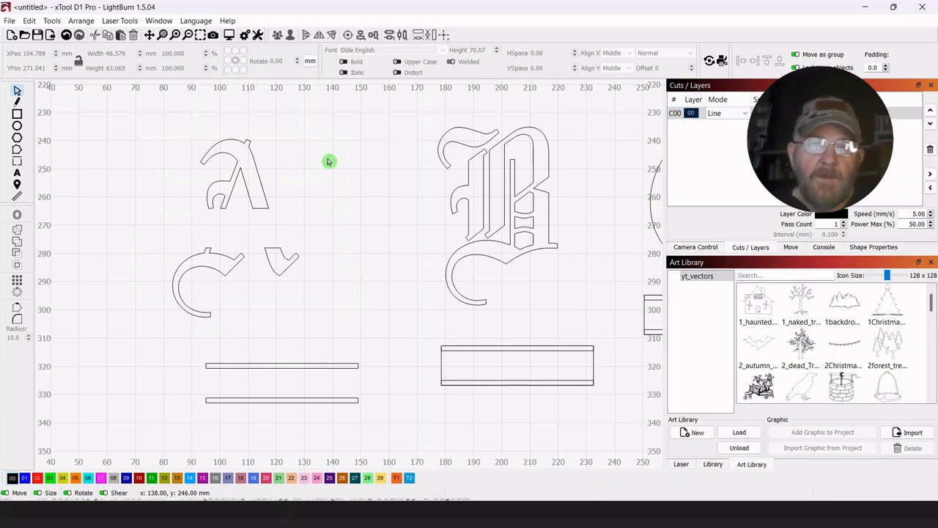
left_click_drag(335, 189, 319, 168)
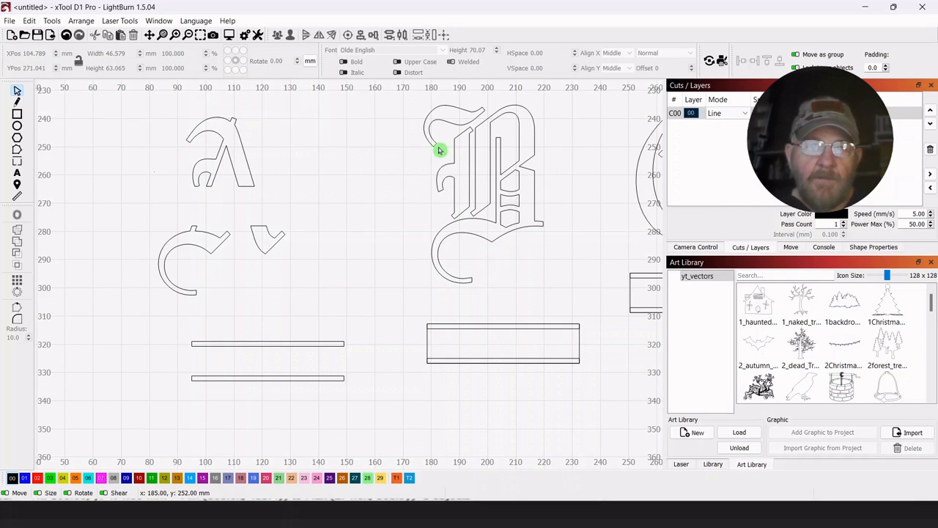
left_click_drag(403, 118, 497, 232)
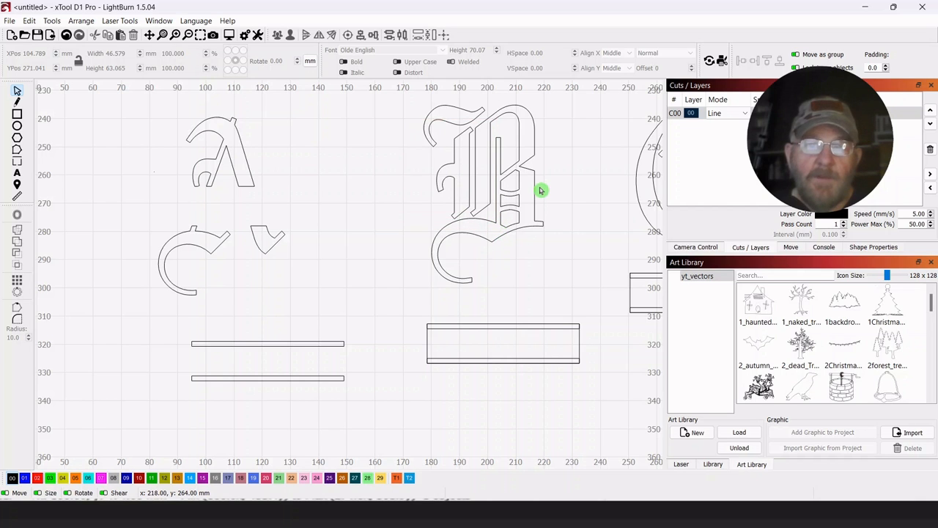
mouse_move(333, 168)
left_mouse_down()
mouse_move(333, 184)
mouse_move(318, 169)
left_mouse_up()
left_click_drag(410, 129, 476, 238)
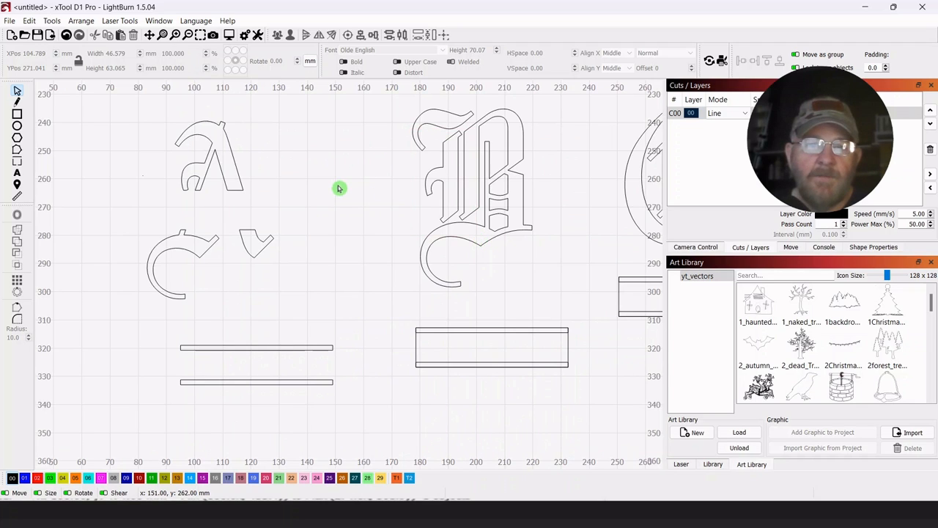
Move the grouped strips into the gap of the split A and align their centres with the letter
left_click_drag(327, 316, 168, 422)
left_click_drag(256, 357, 225, 213)
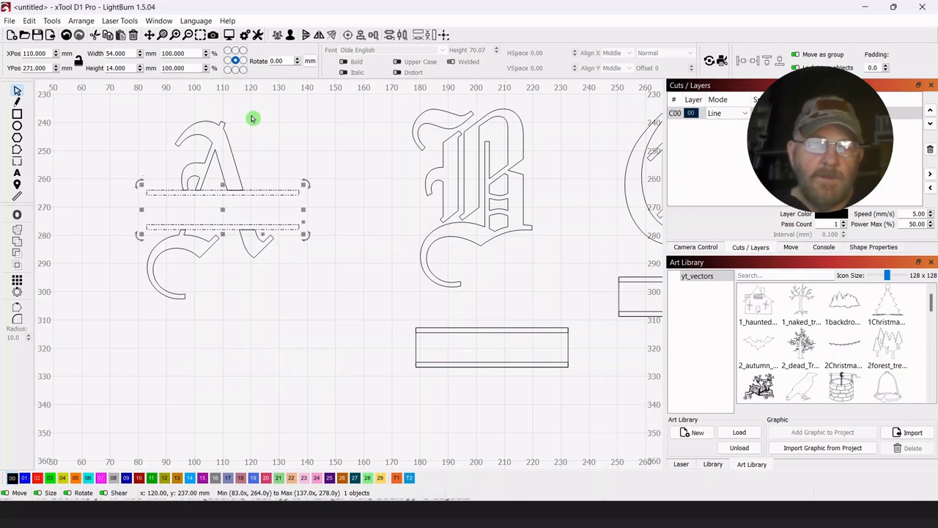
left_click(208, 140, "shift")
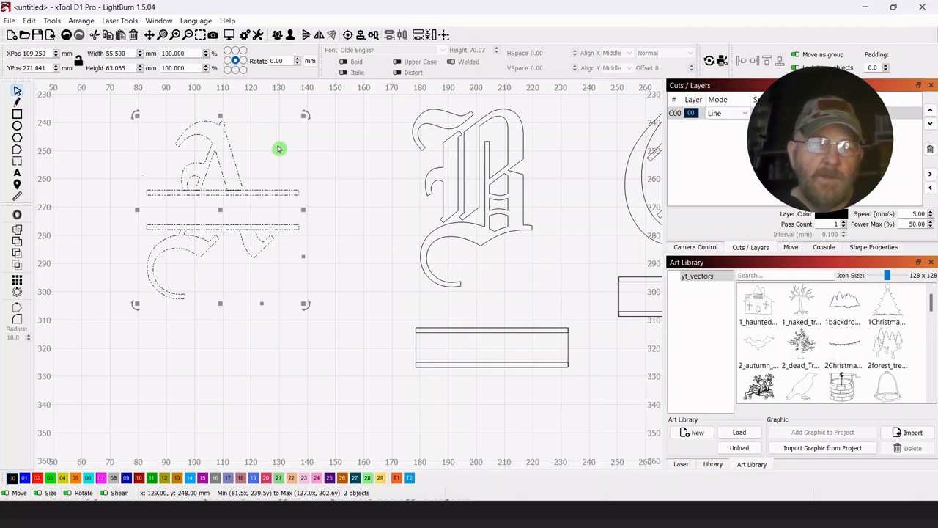
left_click(348, 36)
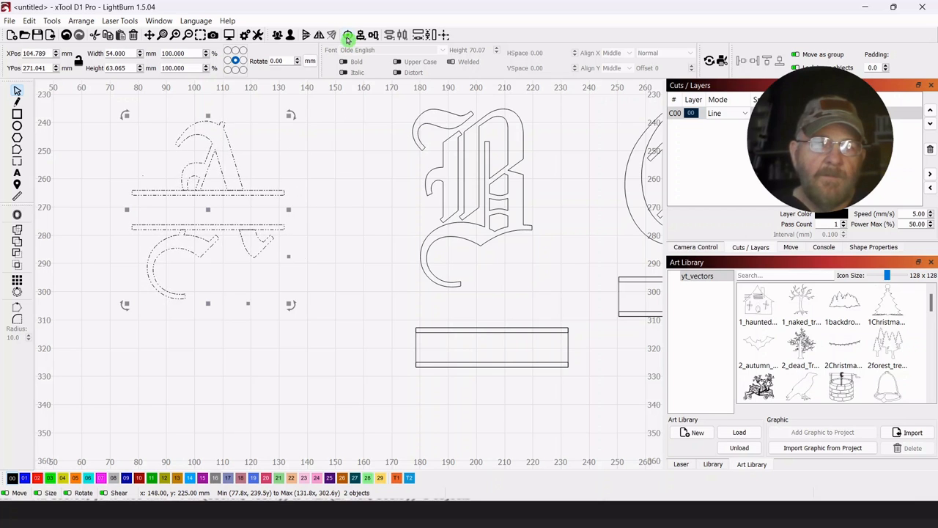
left_click(336, 198)
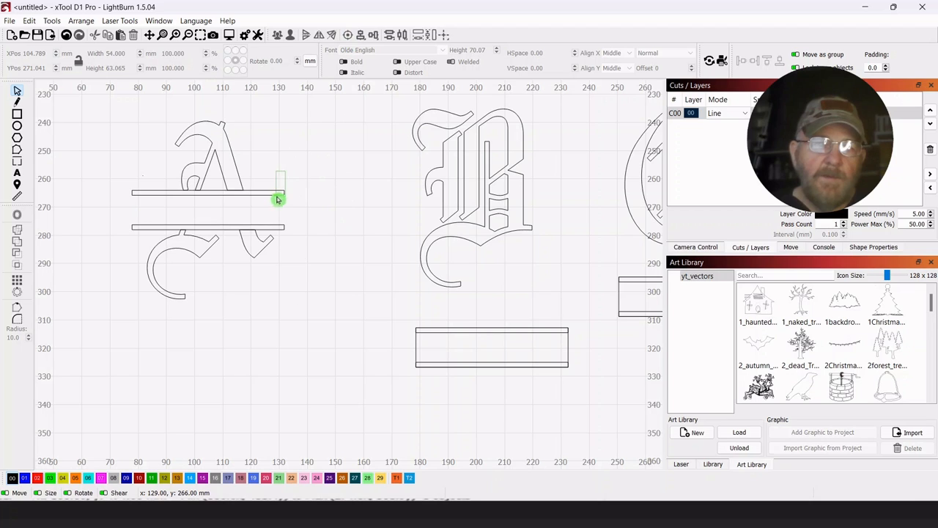
Weld the two strips and the split letter A together into one shape
left_click_drag(278, 198, 278, 231)
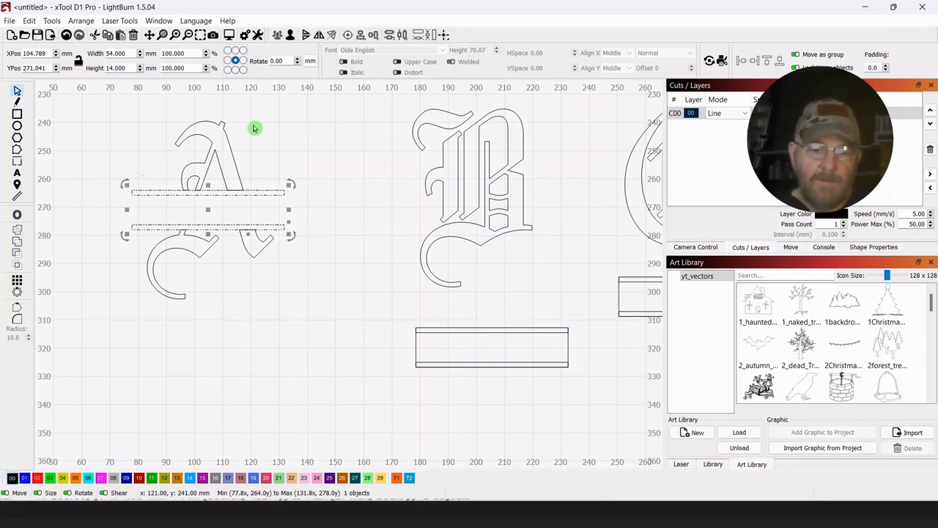
left_click(217, 145, "shift")
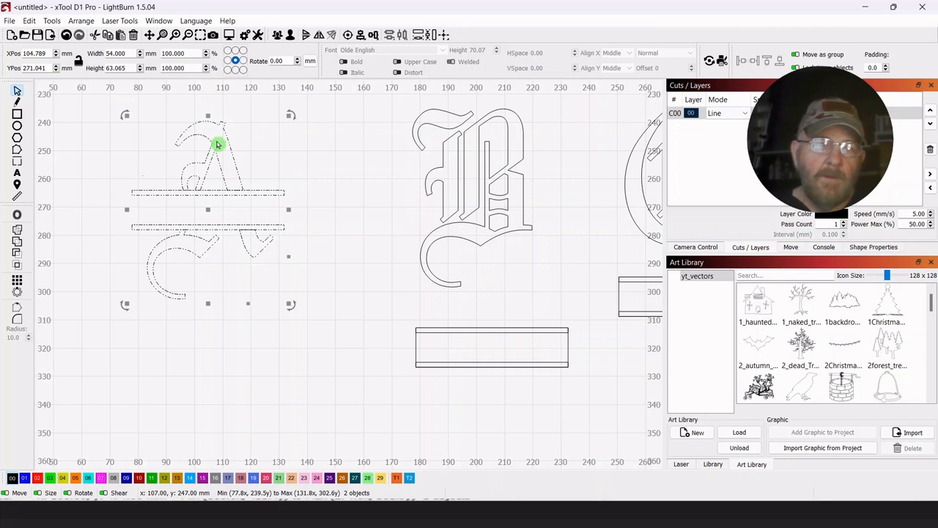
left_click(18, 232)
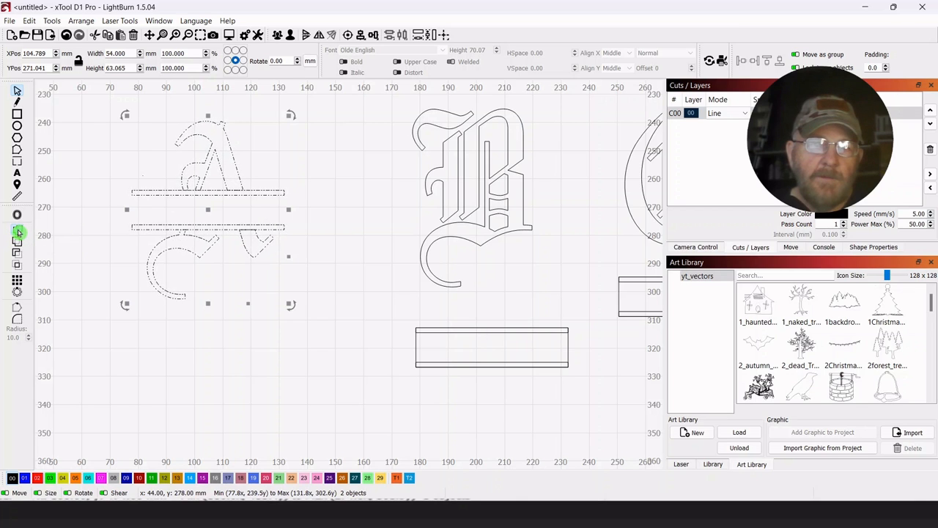
left_click(275, 346)
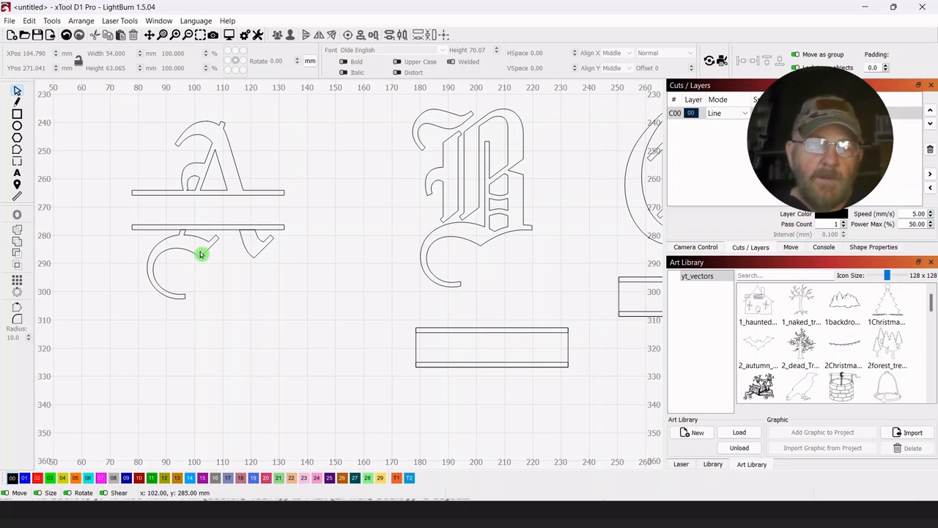
Shift the welded split A slightly and ungroup it into its separate pieces
mouse_move(202, 252)
left_mouse_down()
mouse_move(207, 268)
mouse_move(215, 251)
mouse_move(215, 270)
mouse_move(199, 261)
mouse_move(205, 254)
left_mouse_up()
left_click(258, 317)
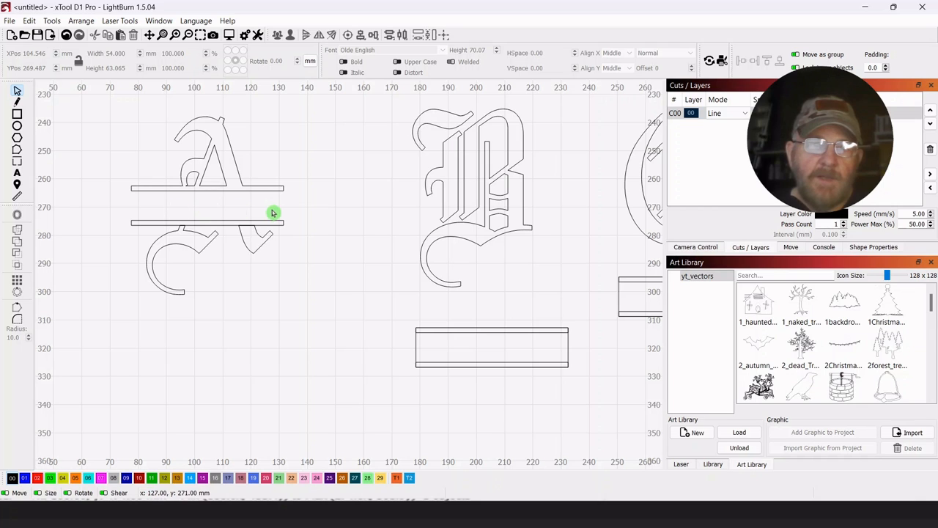
left_click_drag(311, 212, 313, 229)
left_click_drag(306, 131, 128, 316)
left_click(266, 393)
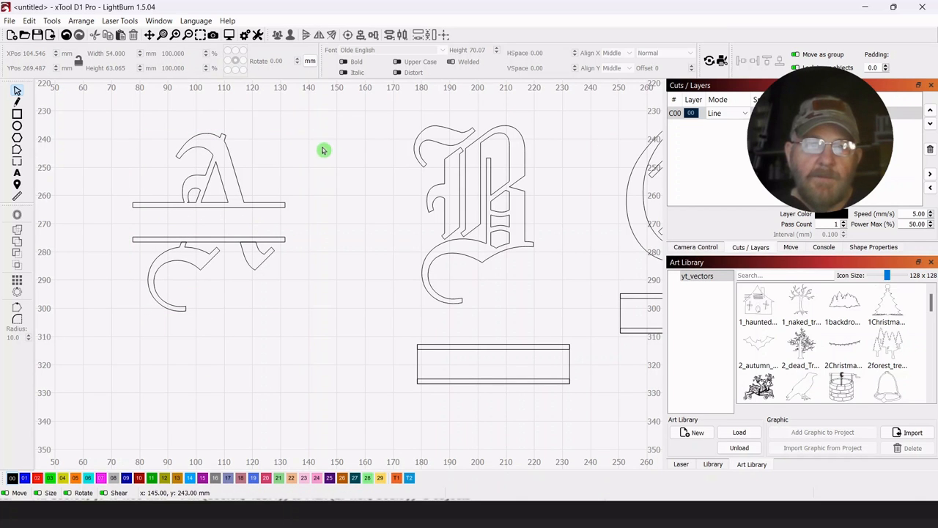
left_click_drag(323, 139, 124, 333)
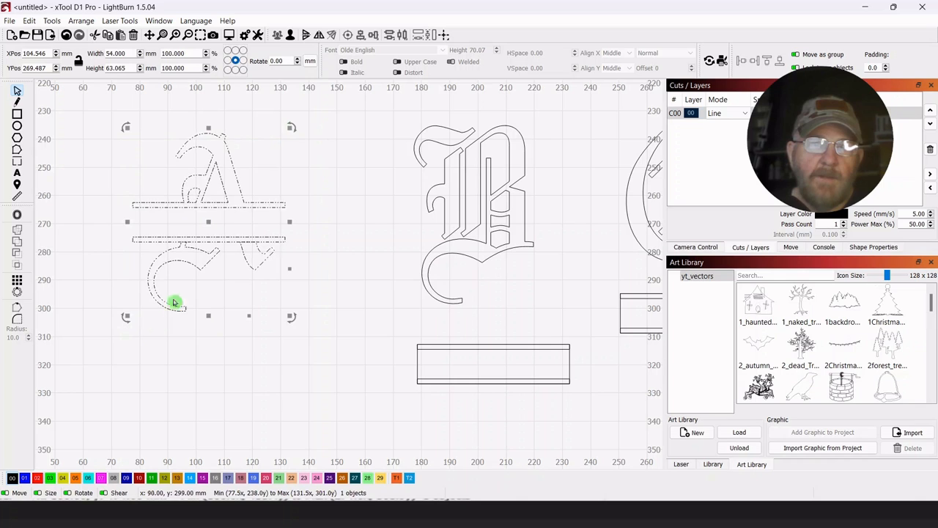
left_click(289, 35)
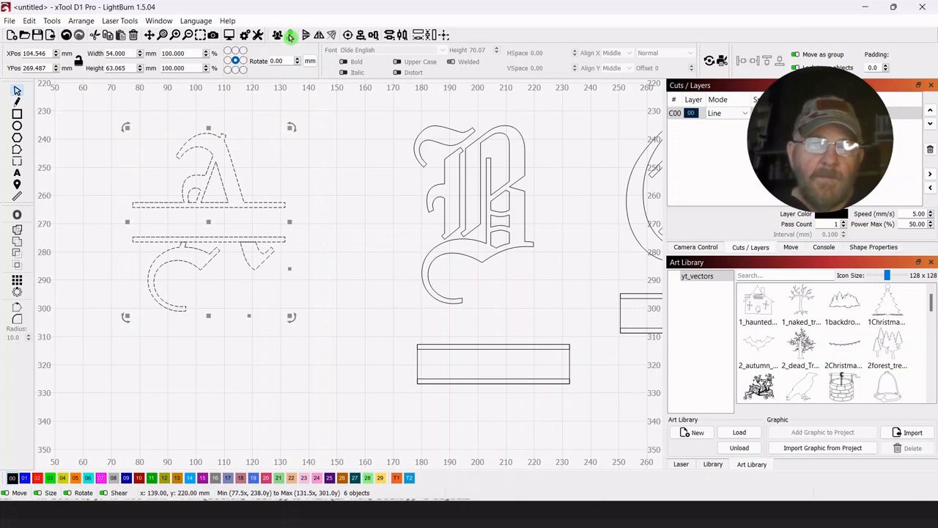
left_click(344, 241)
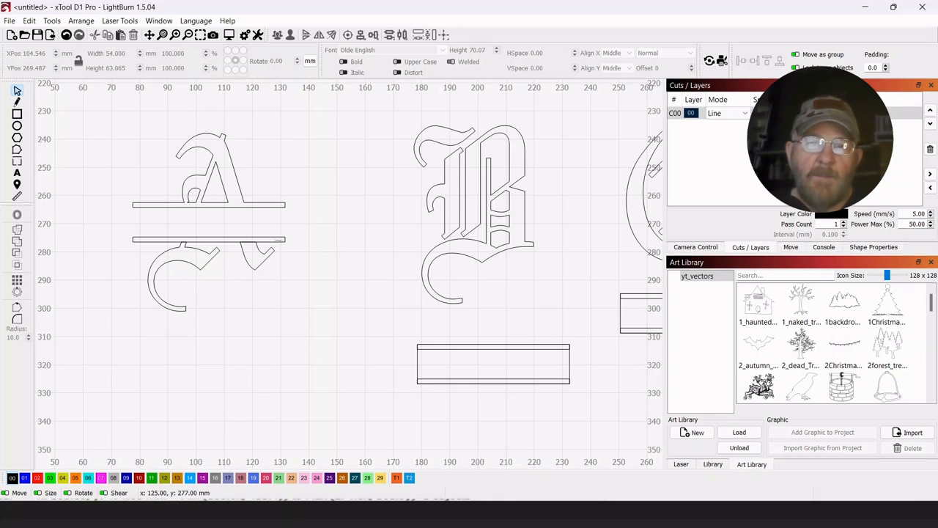
Group the A's lower strip with its lower letter pieces, and its upper strip with the upper letter pieces, as two separate halves
left_click_drag(310, 227, 112, 333)
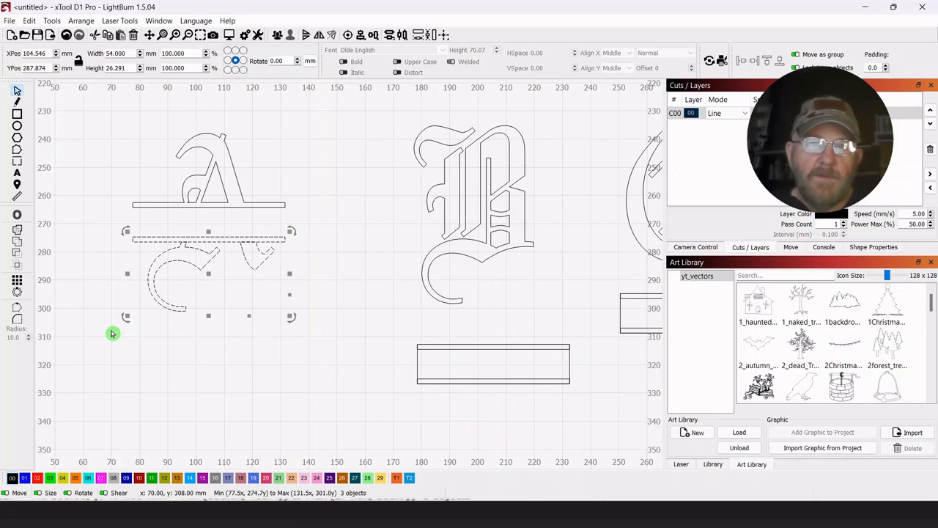
left_click(278, 36)
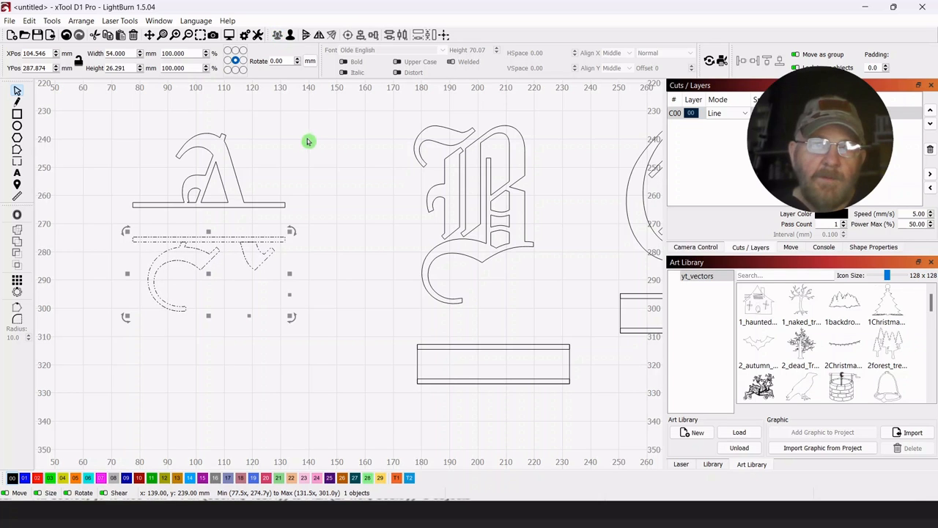
left_click(320, 171)
left_click_drag(265, 117, 140, 216)
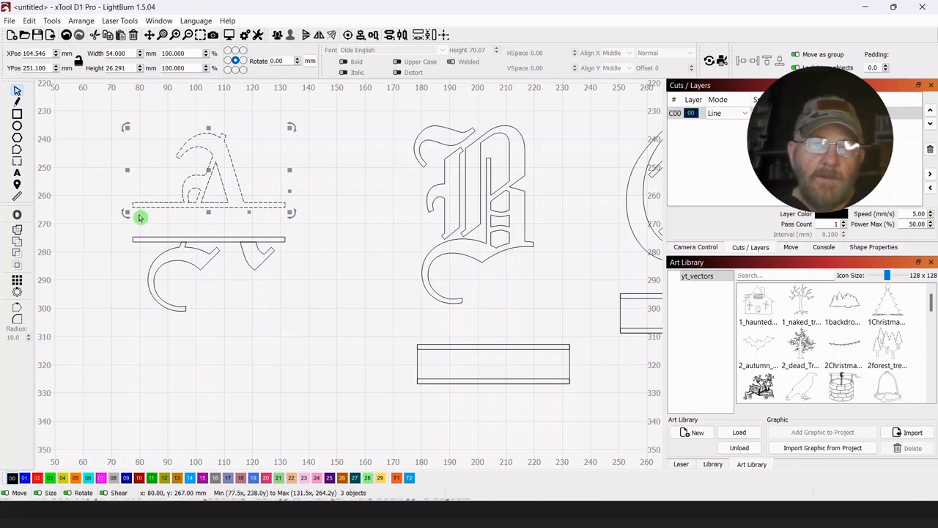
left_click(278, 37)
left_click(324, 237)
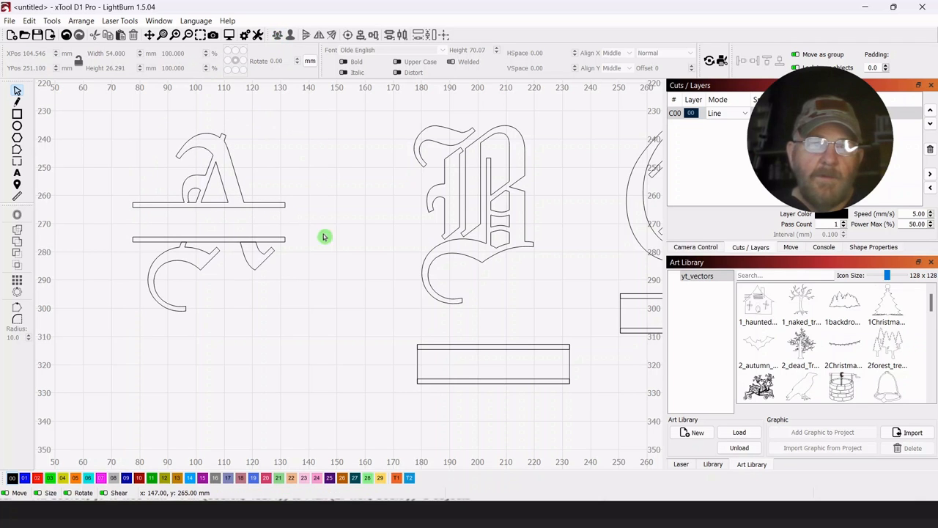
Test the gap adjustment by nudging the grouped lower half of the A 5 mm down and back up, twice
left_click_drag(138, 241, 126, 314)
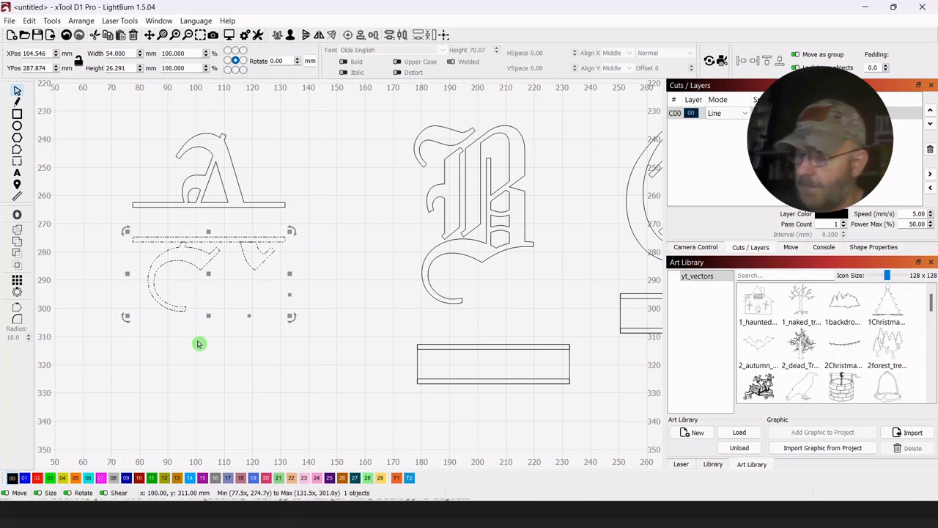
key("Down")
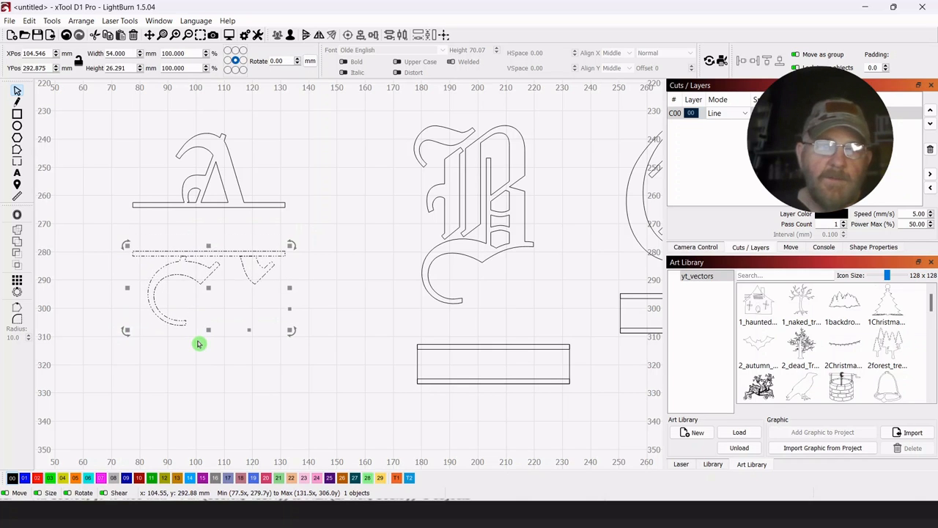
key("Up")
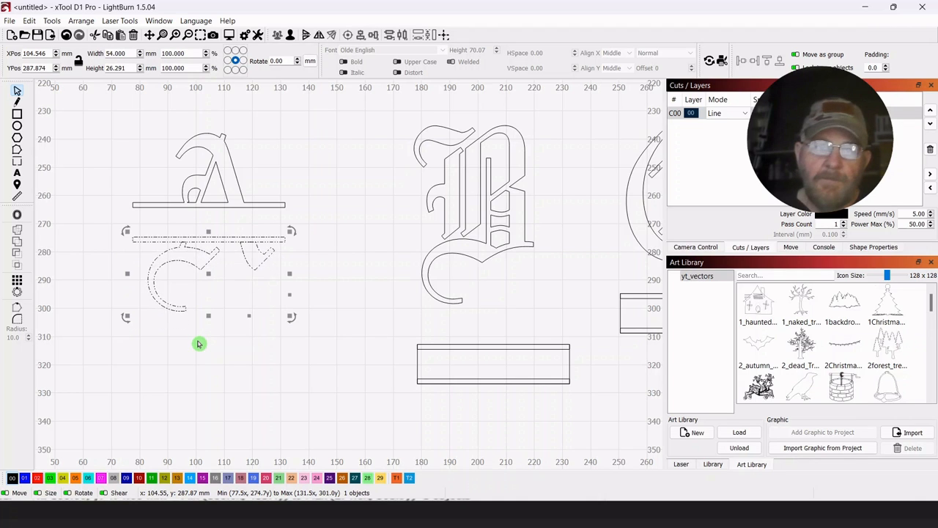
key("Down")
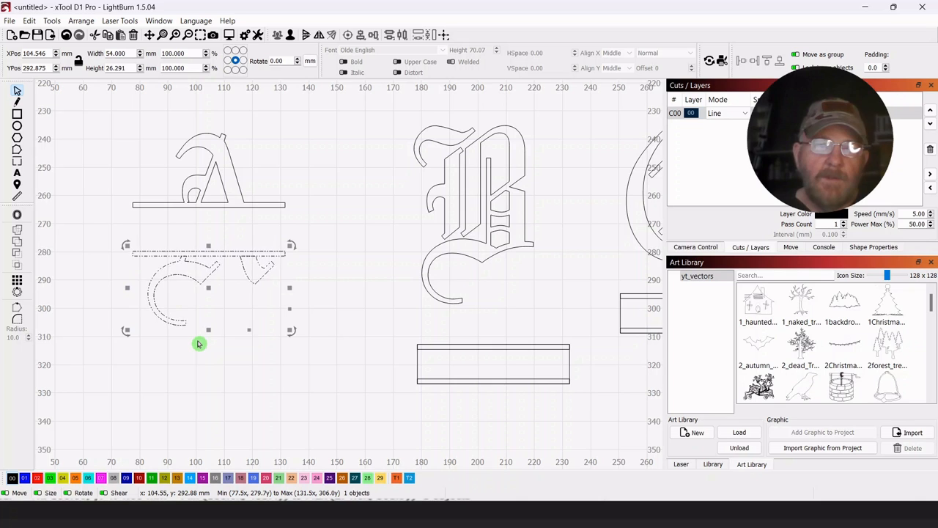
key("Up")
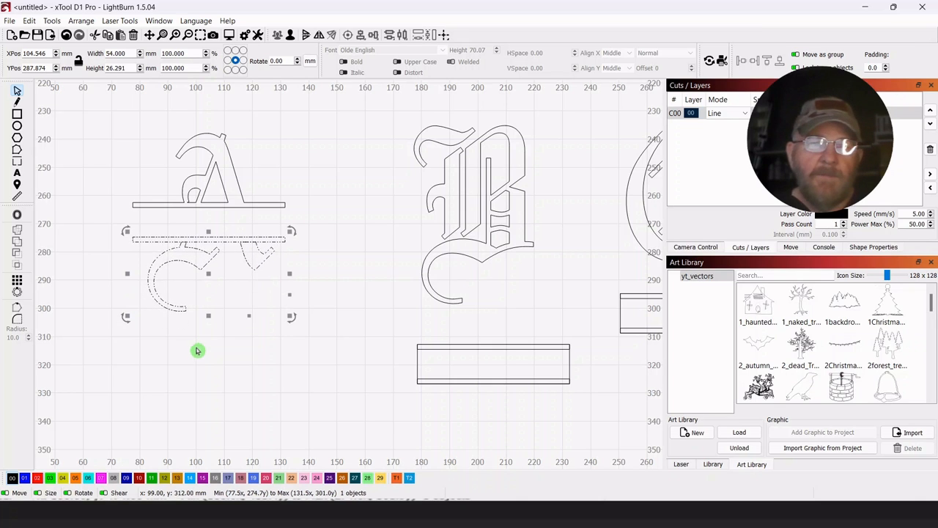
left_click(220, 350)
Group the upper and lower halves of the split A together
left_click_drag(319, 121, 110, 272)
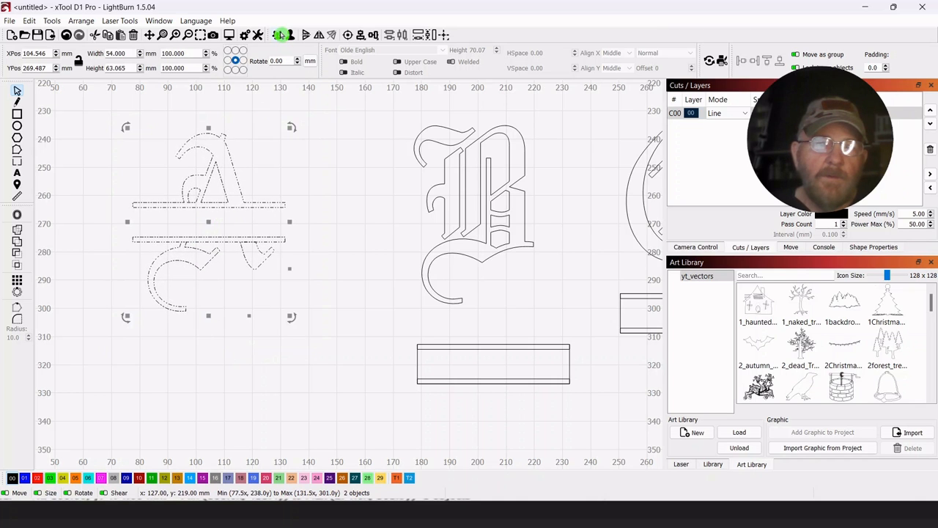
left_click(332, 207)
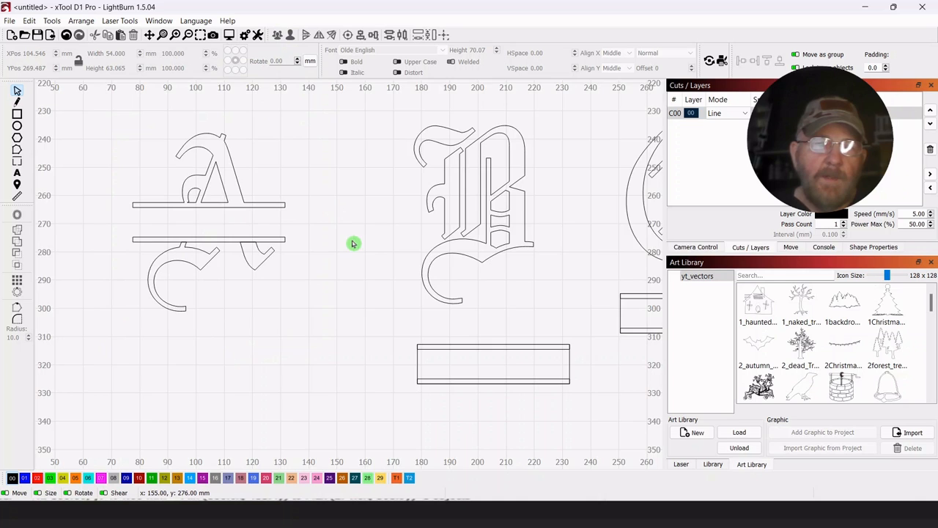
Move the letter B to X 176, Y 268 mm and the letter C to X 248, Y 263 mm
left_click_drag(354, 243, 225, 247)
left_click(411, 323)
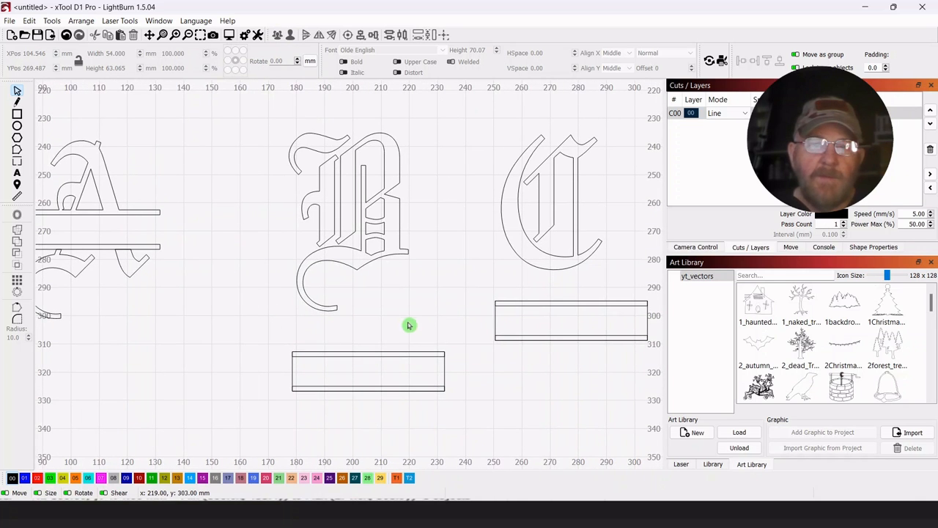
left_click_drag(413, 304, 368, 297)
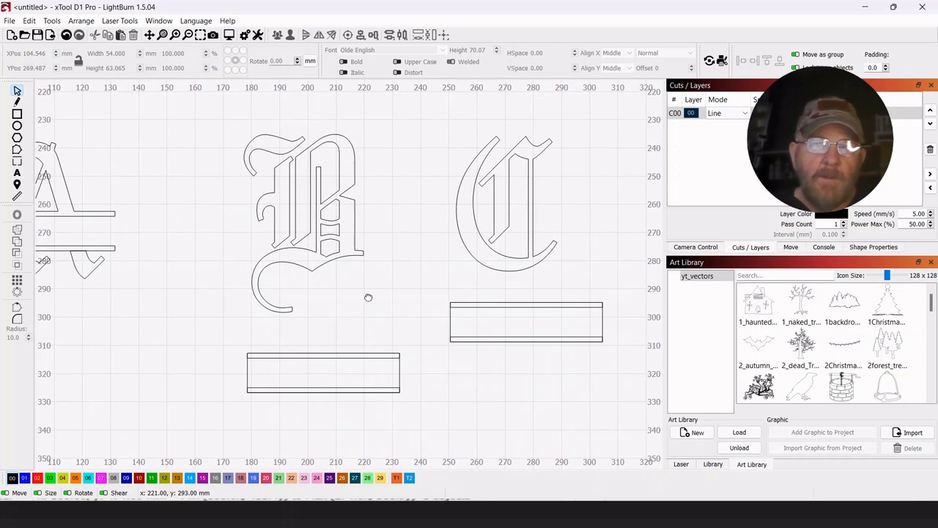
left_click_drag(370, 123, 234, 317)
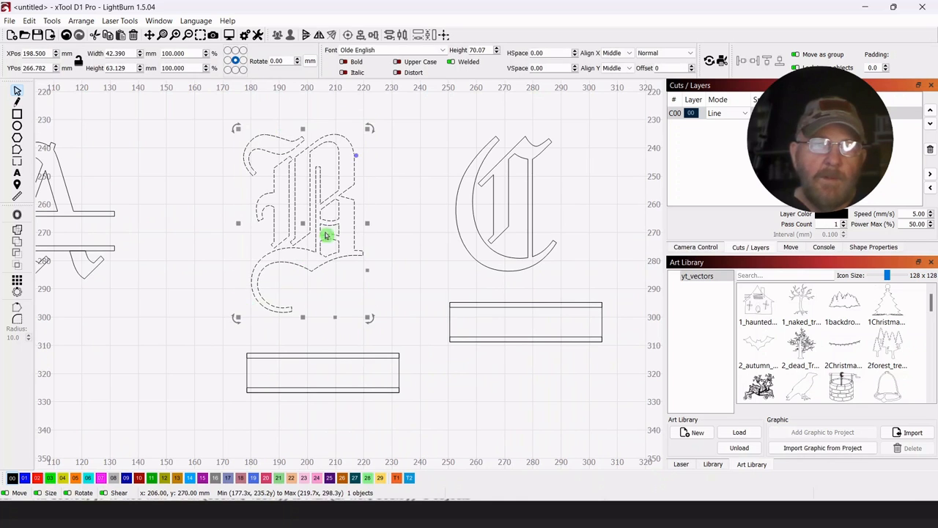
left_click_drag(305, 222, 242, 232)
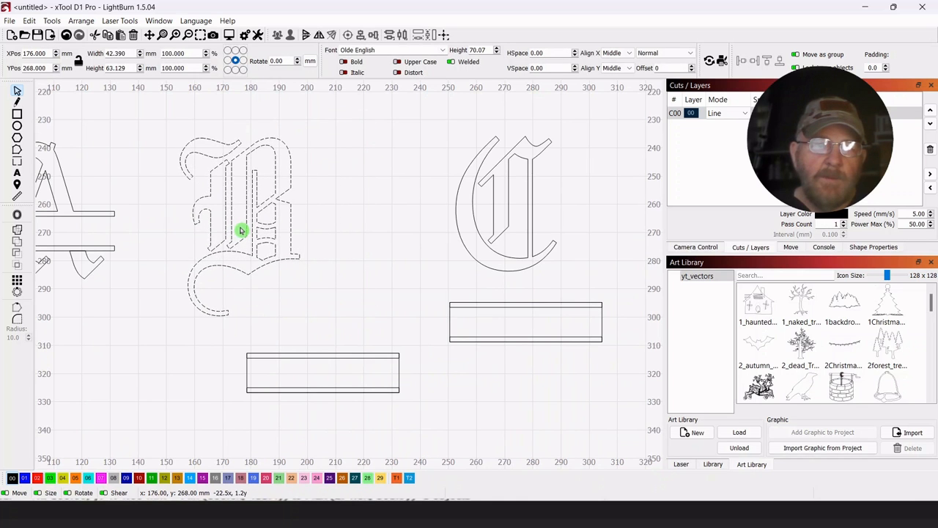
left_click(334, 250)
left_click_drag(563, 120, 450, 285)
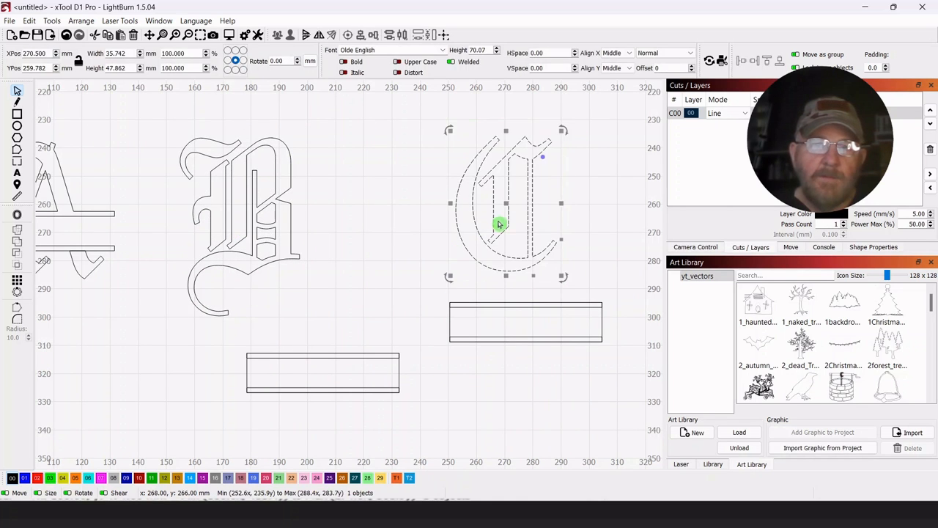
left_click_drag(505, 203, 444, 215)
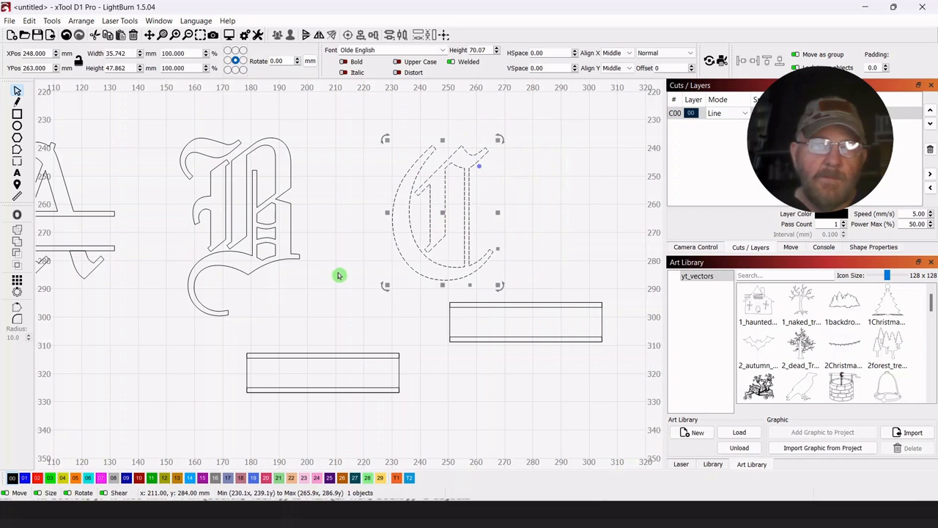
left_click(362, 324)
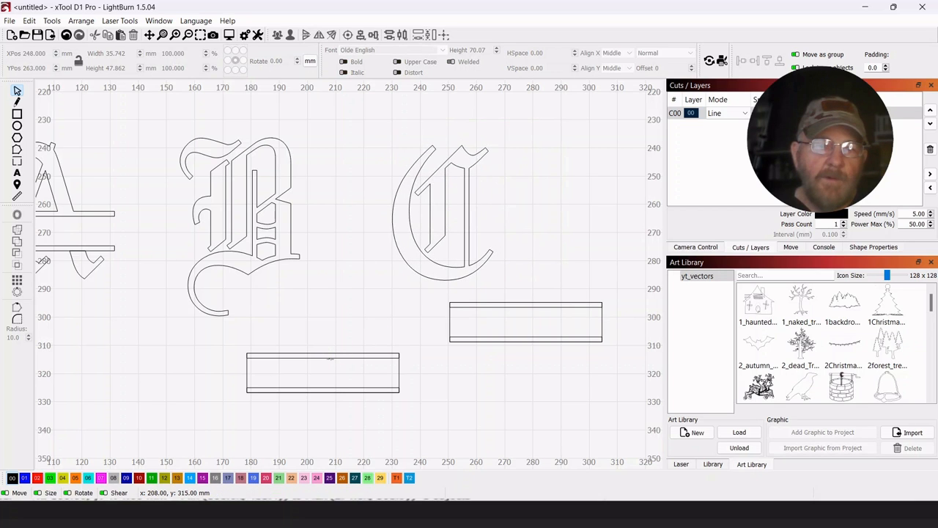
Pull the pair of strips off the 54 × 14 mm rectangle below the B and place the rectangle across the letter's middle
left_click(330, 358)
left_click_drag(330, 358, 350, 298)
left_click_drag(430, 364, 246, 212)
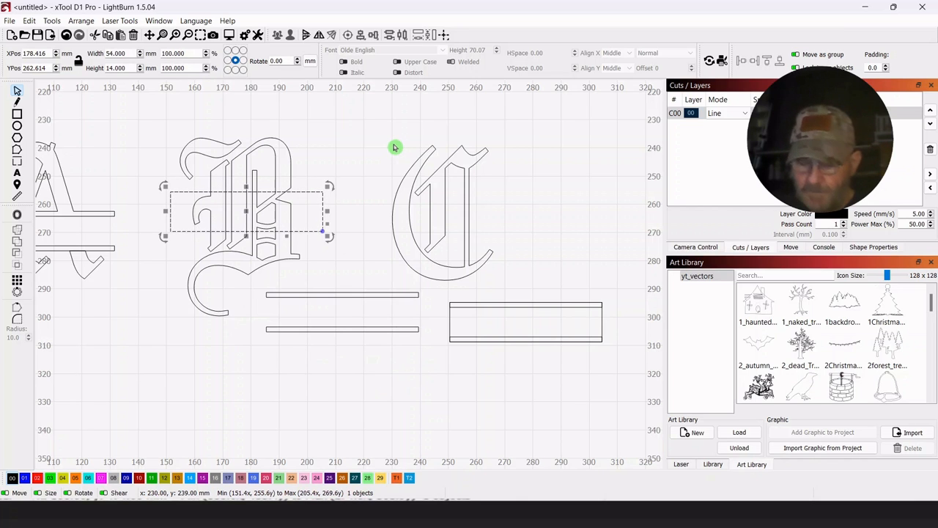
Align the centres of the cutting rectangle and the letter B, keeping the B in place
left_click_drag(319, 127, 319, 127)
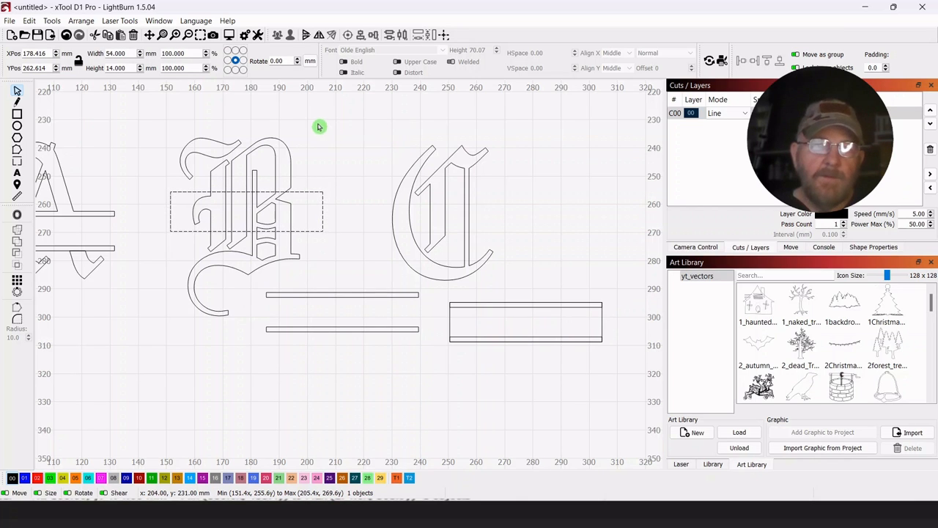
left_click(267, 152, "shift")
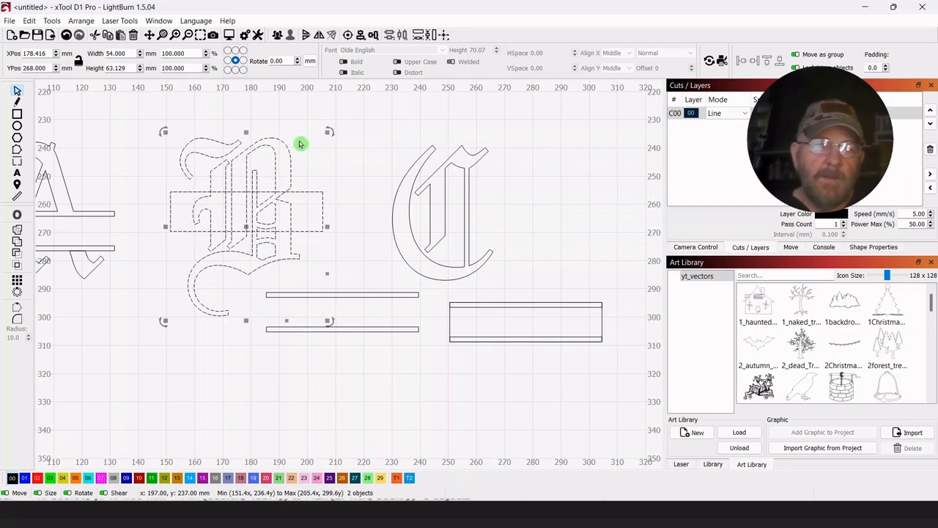
left_click(349, 35)
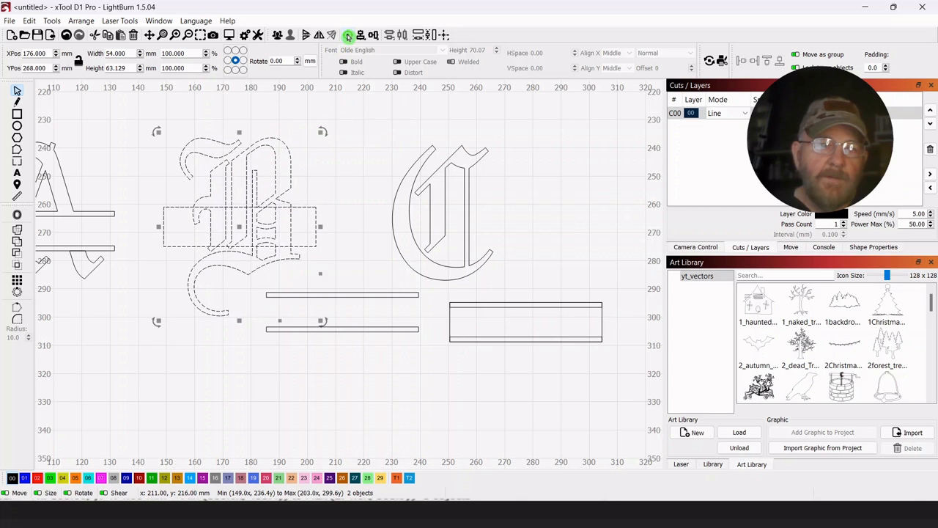
left_click(354, 153)
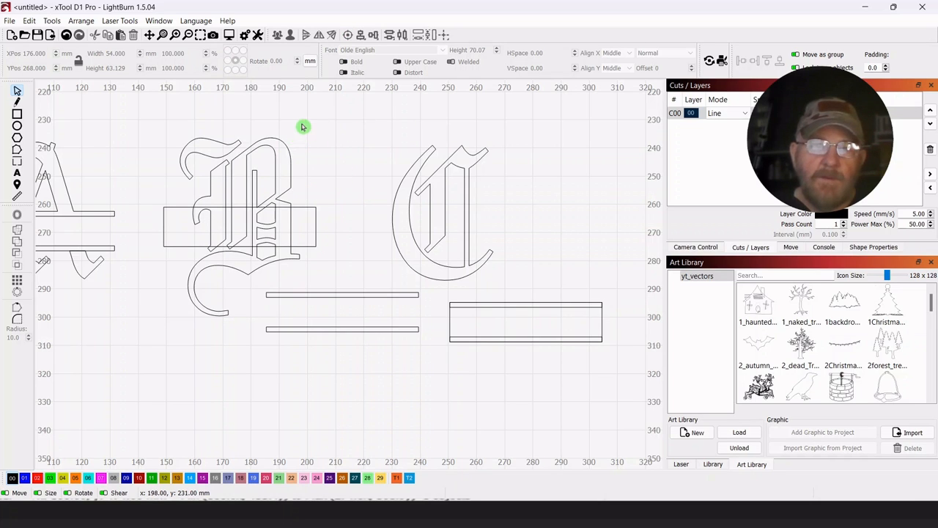
Subtract the rectangle from the letter B to cut a horizontal gap through it
left_click_drag(259, 164, 261, 166)
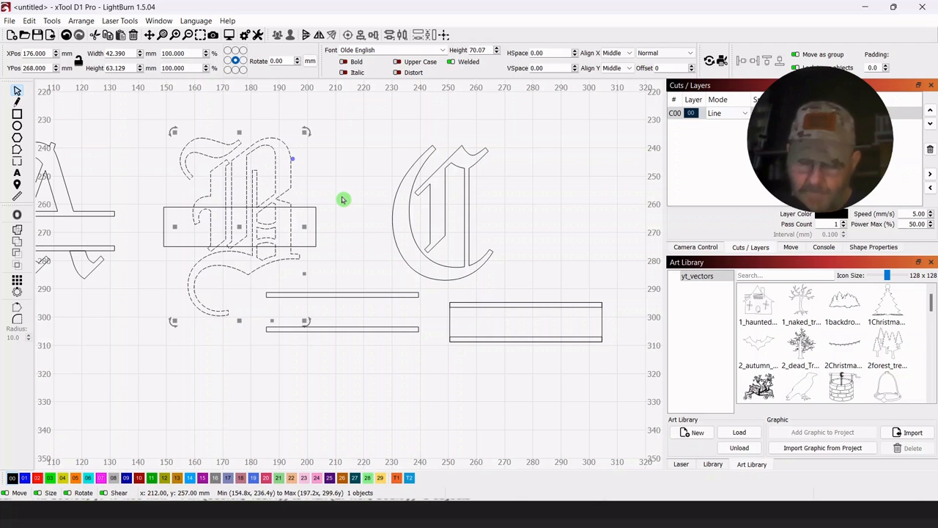
left_click(313, 220, "shift")
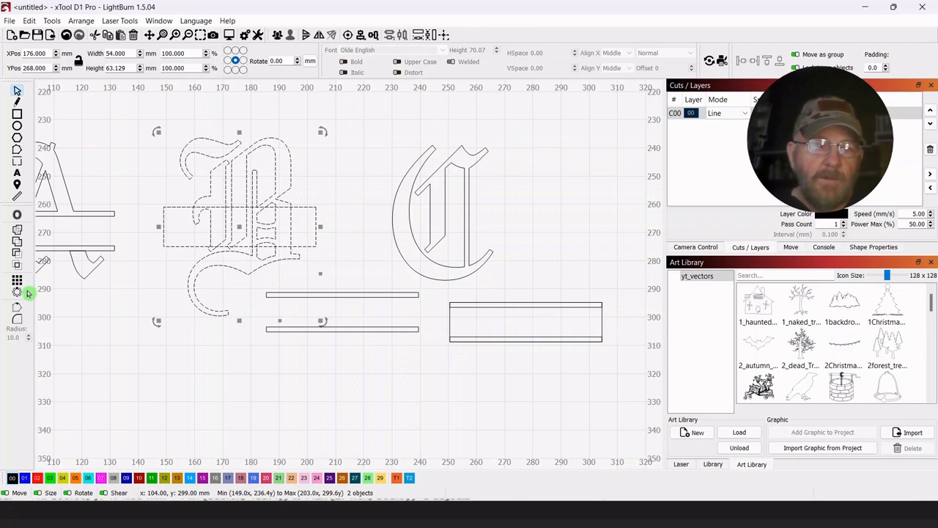
left_click(15, 255)
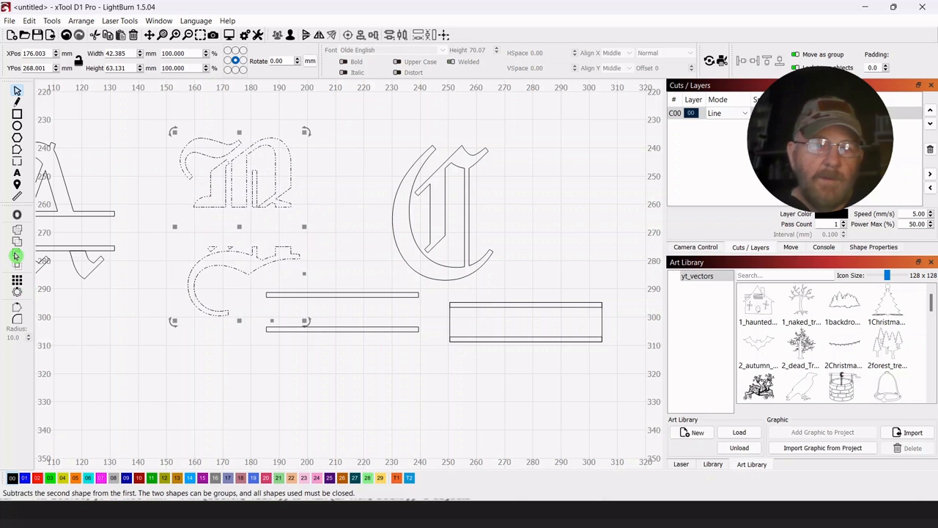
left_click(292, 362)
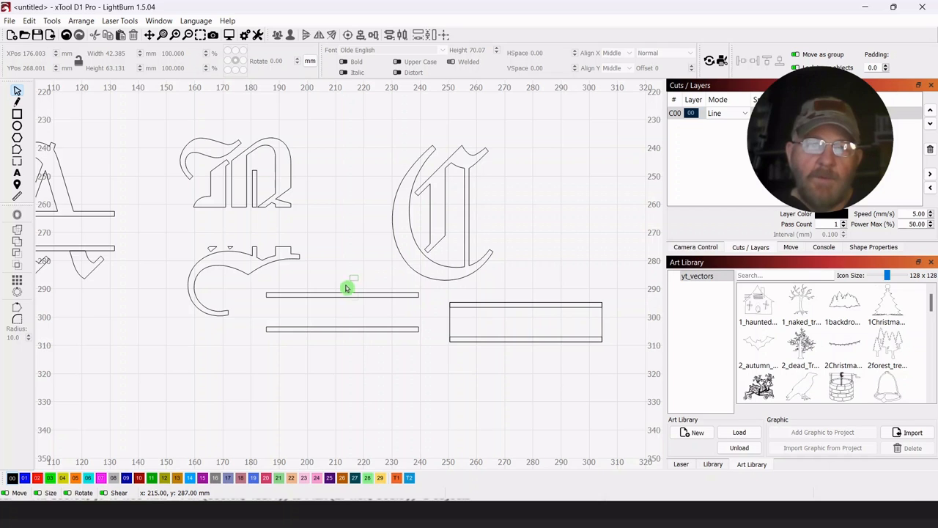
Move the grouped pair of strips clear below the split B, centred at about X 203, Y 322 mm
left_click_drag(347, 287, 314, 354)
left_click_drag(342, 311, 317, 382)
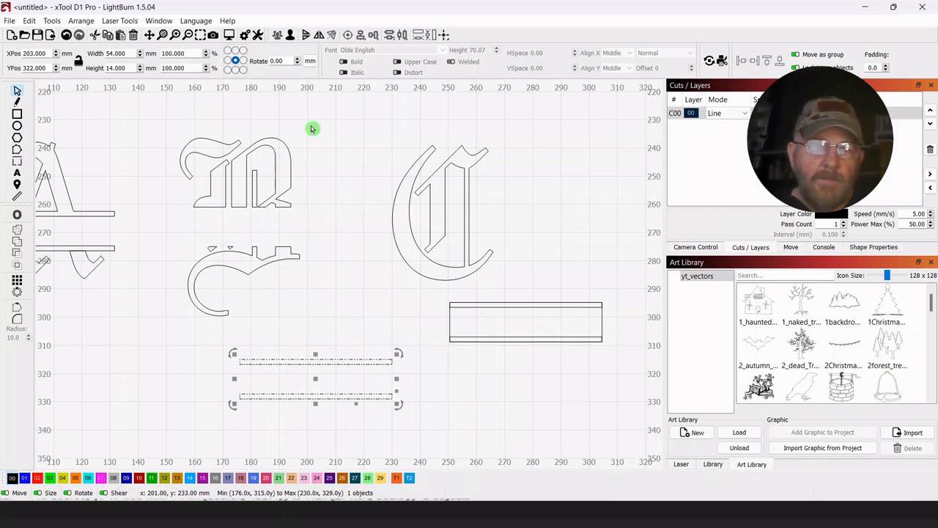
left_click_drag(311, 123, 171, 326)
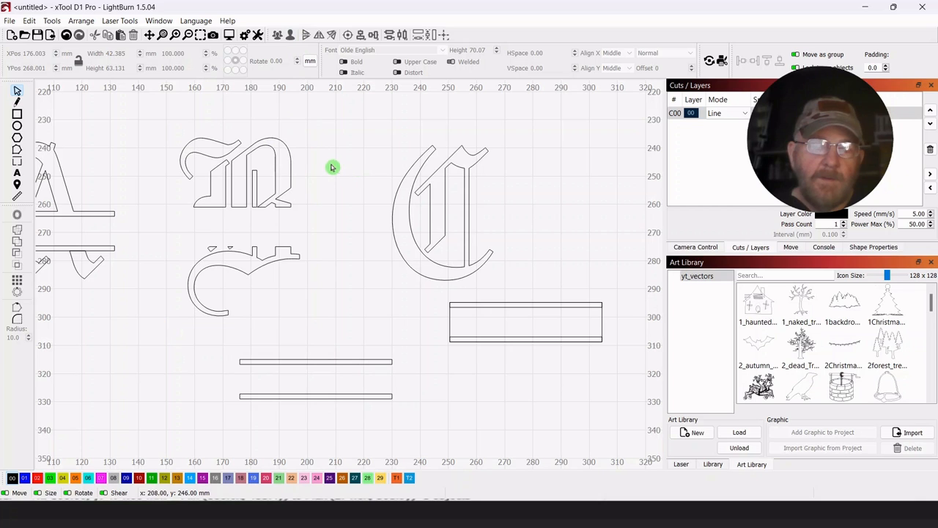
left_click(344, 192)
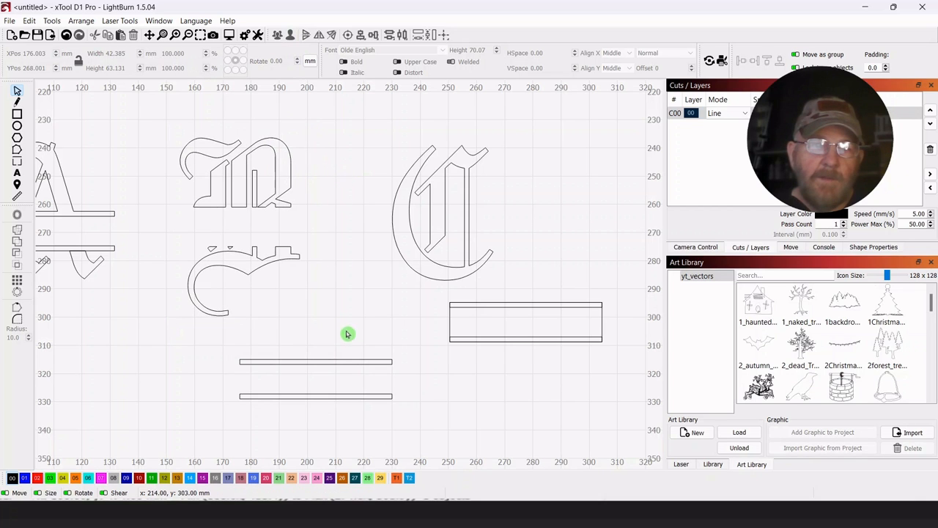
Move the grouped strips into the gap of the split B and align their centres, keeping the B in place
left_click_drag(371, 341, 245, 230)
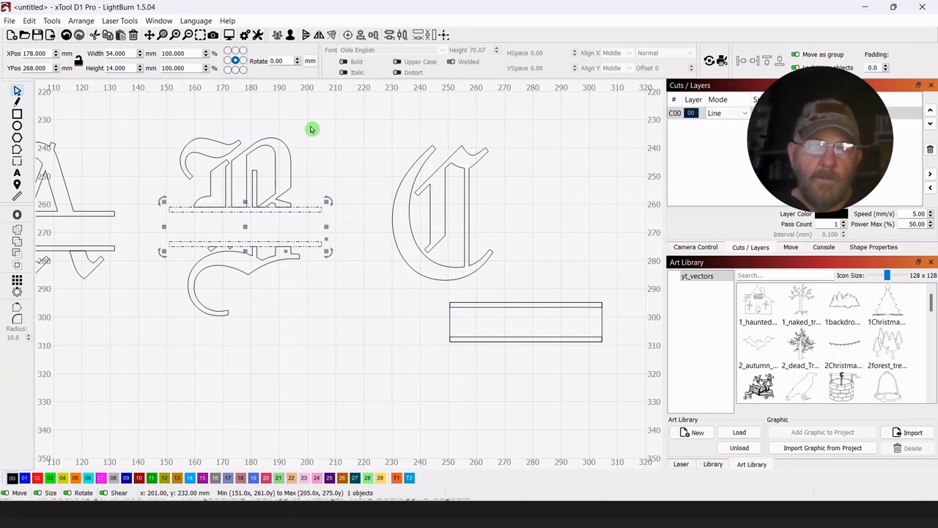
left_click(257, 163, "shift")
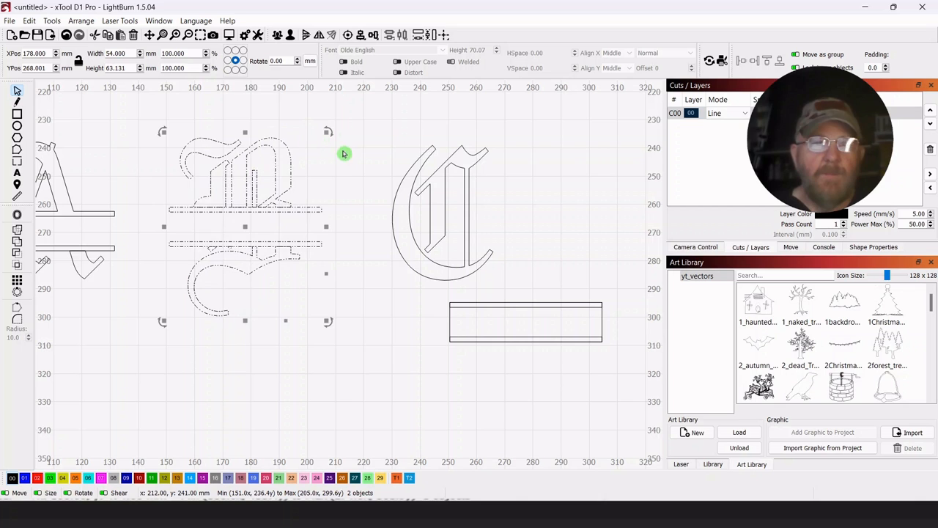
left_click(357, 35)
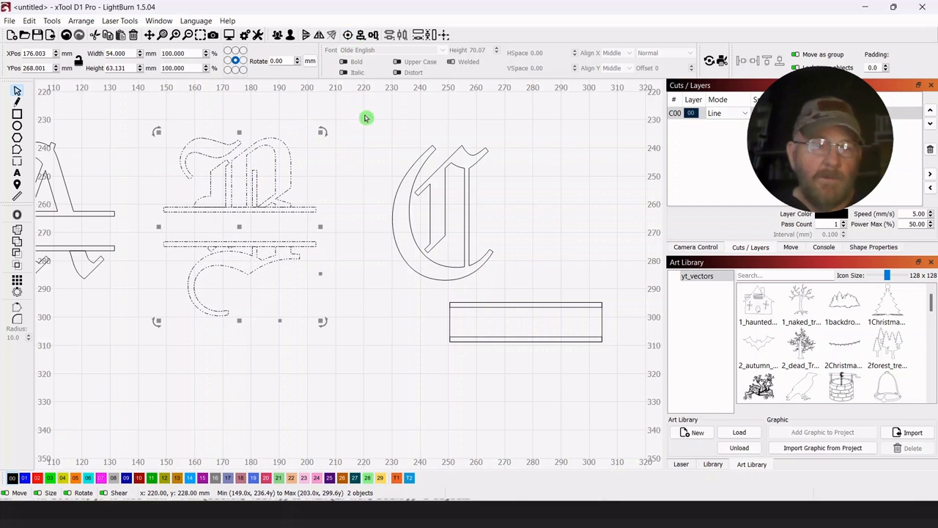
left_click(360, 175)
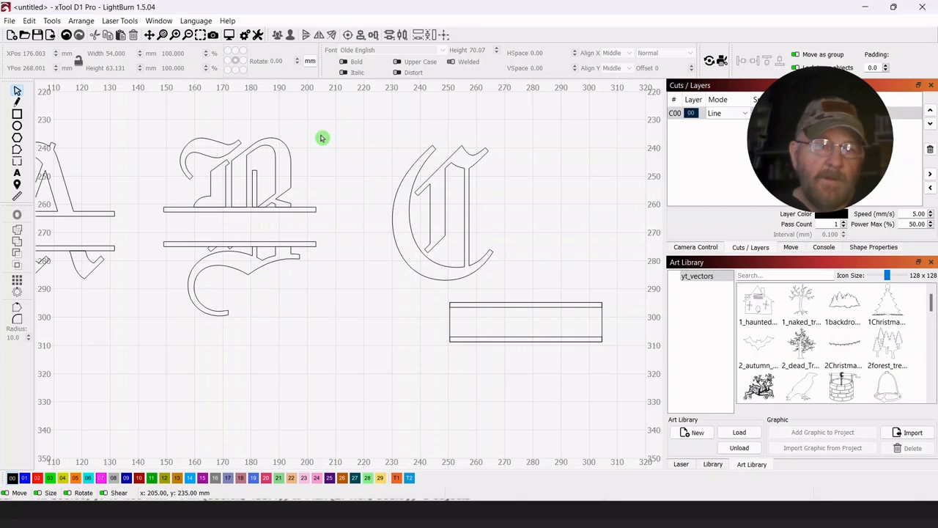
left_click(291, 160)
left_click(369, 135)
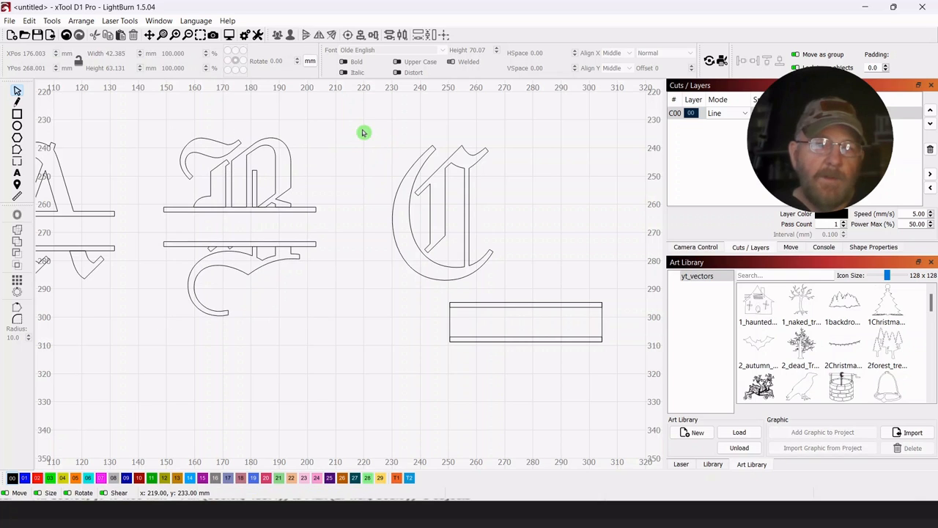
Ungroup the split B and its strips, and group the upper half of the letter with the upper strip
left_click_drag(373, 136, 152, 225)
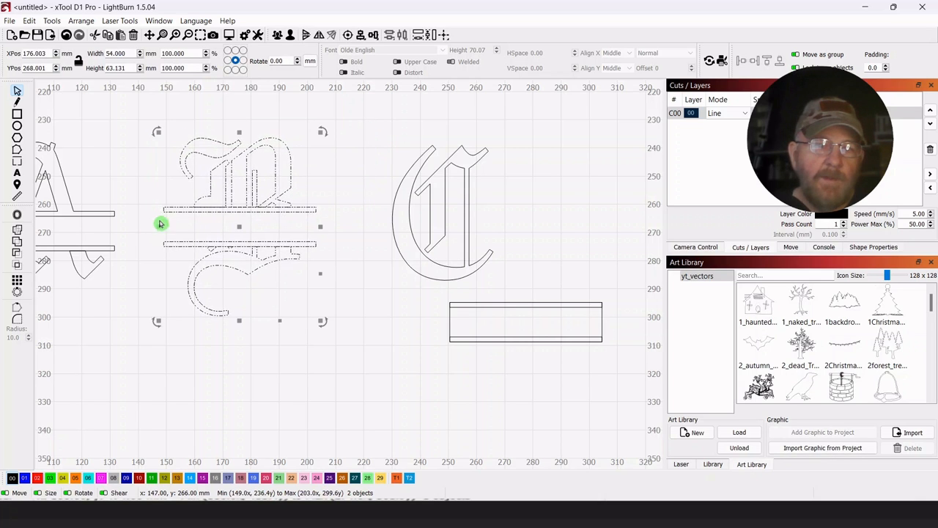
left_click(277, 36)
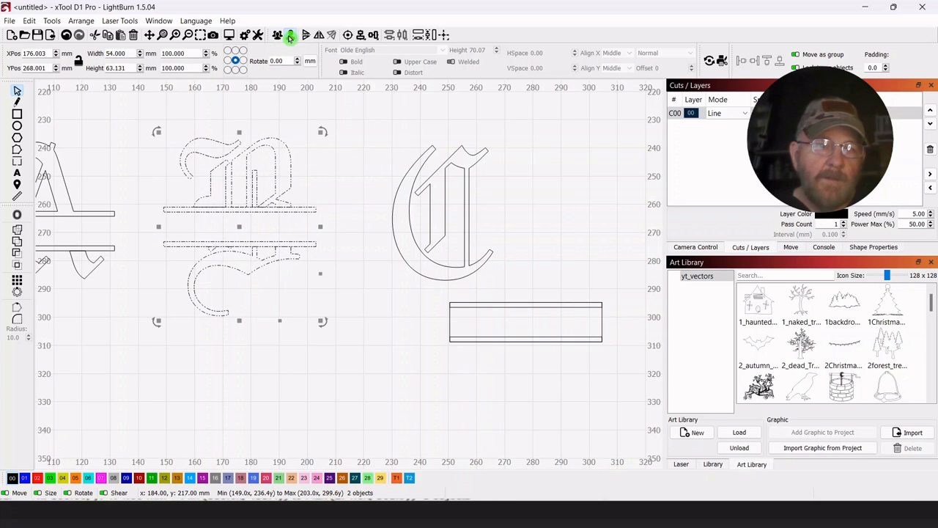
left_click(320, 129)
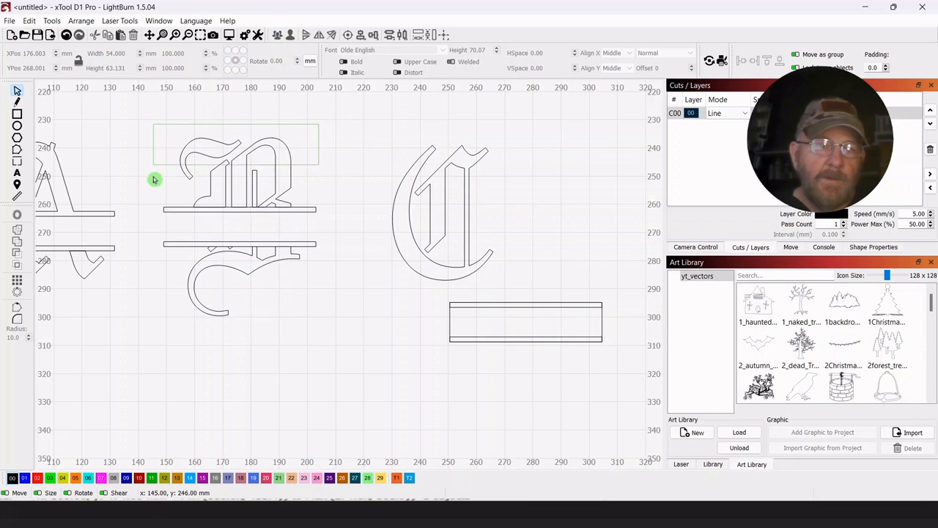
left_click_drag(158, 221, 158, 221)
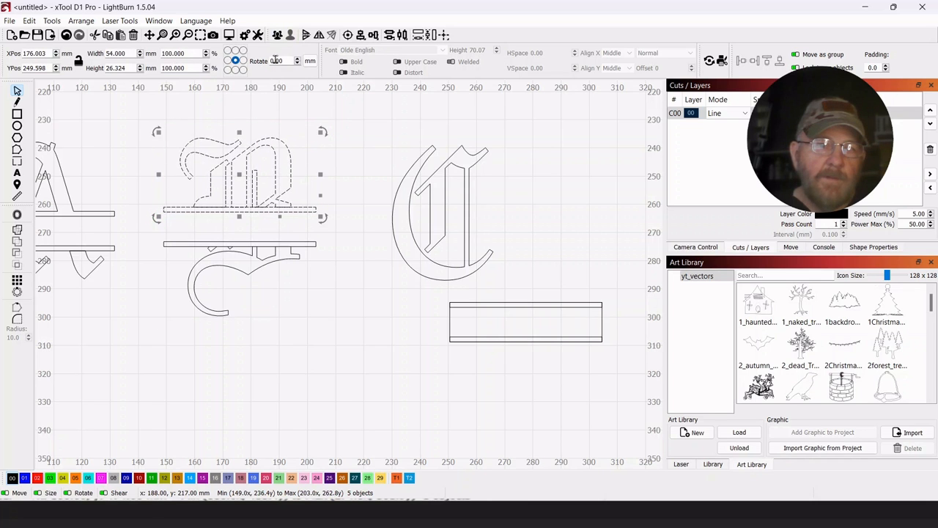
left_click(277, 37)
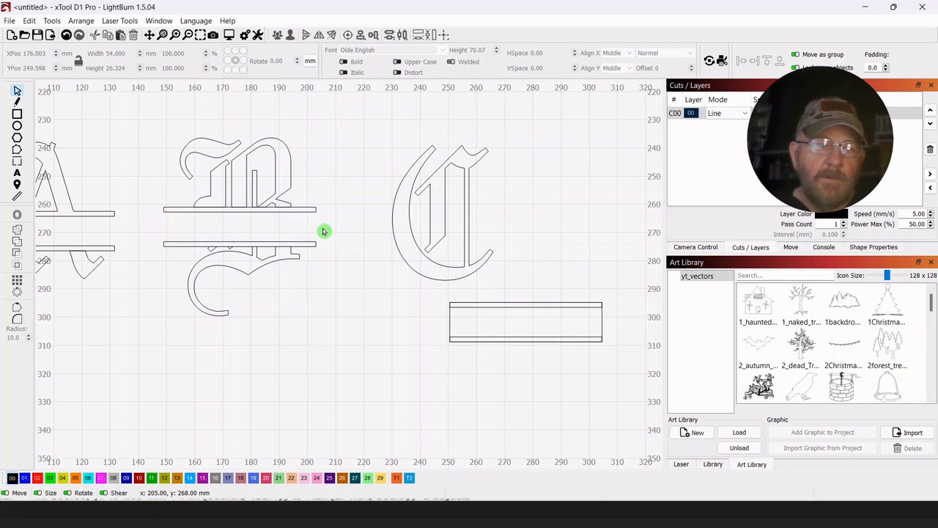
Group the lower half of the B with the lower strip, and combine both halves into one group
left_click_drag(325, 230, 155, 321)
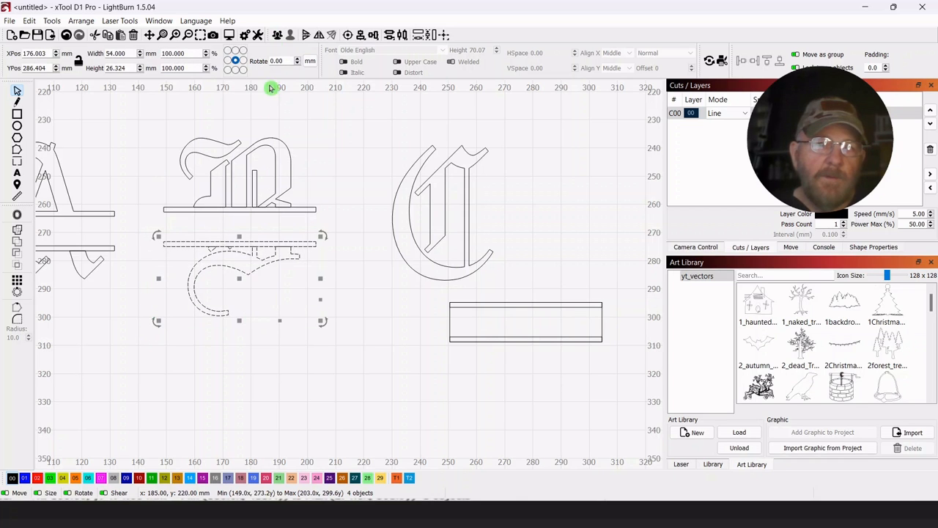
left_click(279, 35)
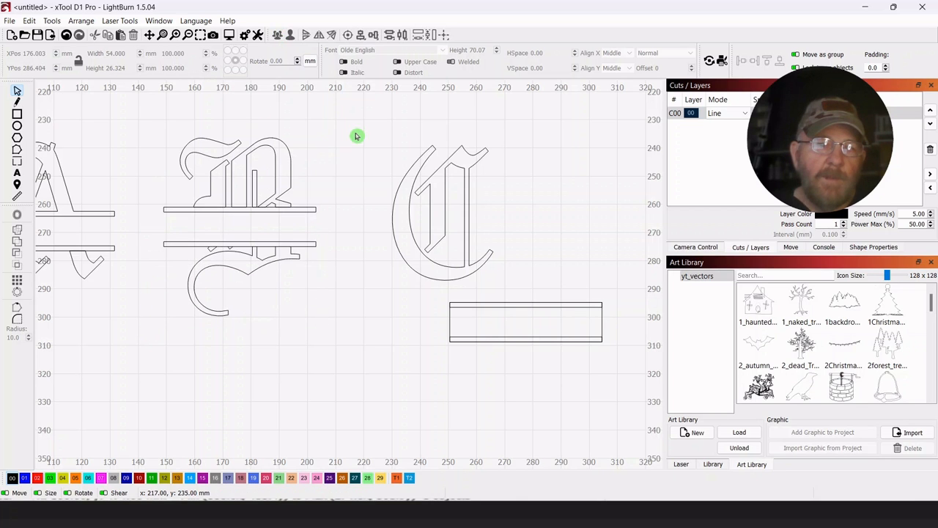
left_click_drag(356, 136, 147, 317)
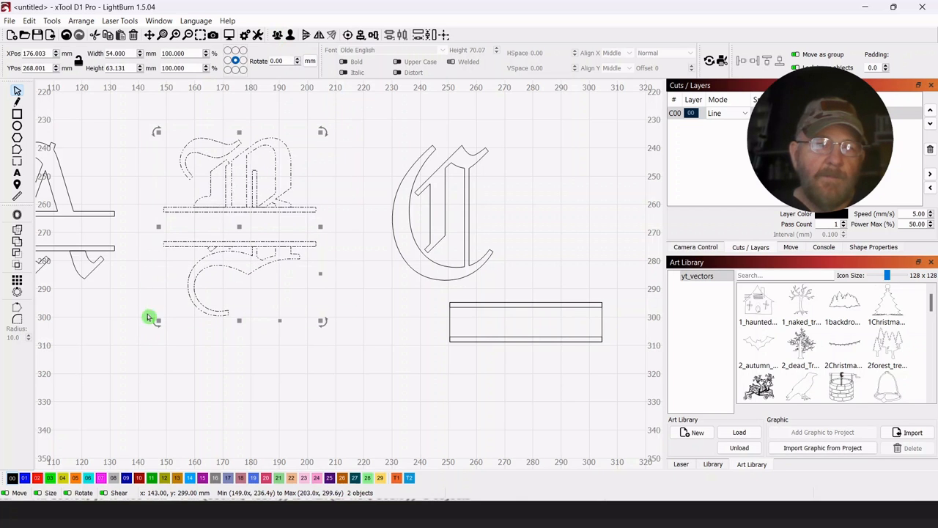
left_click(278, 35)
left_click(361, 337)
Pull the pair of strips off the 54 × 14 mm rectangle below the C and place the rectangle across the letter's middle
left_click_drag(331, 334, 275, 328)
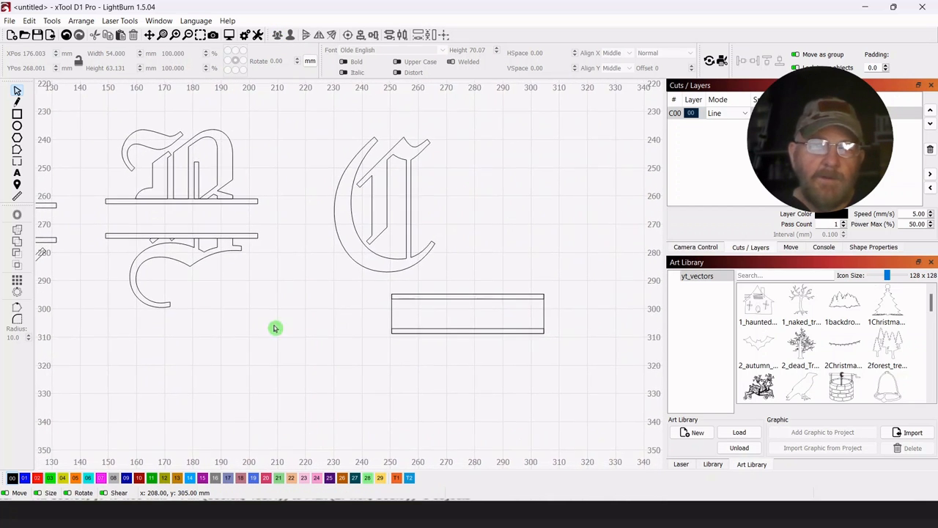
left_click(472, 299)
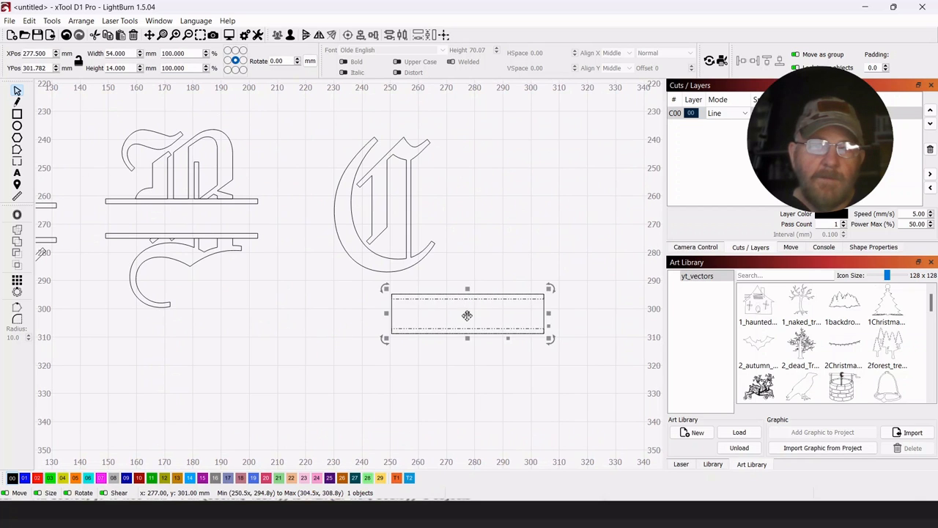
mouse_move(468, 316)
left_mouse_down()
mouse_move(483, 266)
mouse_move(540, 196)
left_mouse_up()
left_click_drag(561, 269, 400, 353)
left_click_drag(573, 286, 387, 198)
left_click(541, 323)
Move the grouped pair of strips clear below the letter C, centred at about X 245, Y 318 mm
left_click_drag(590, 154, 525, 230)
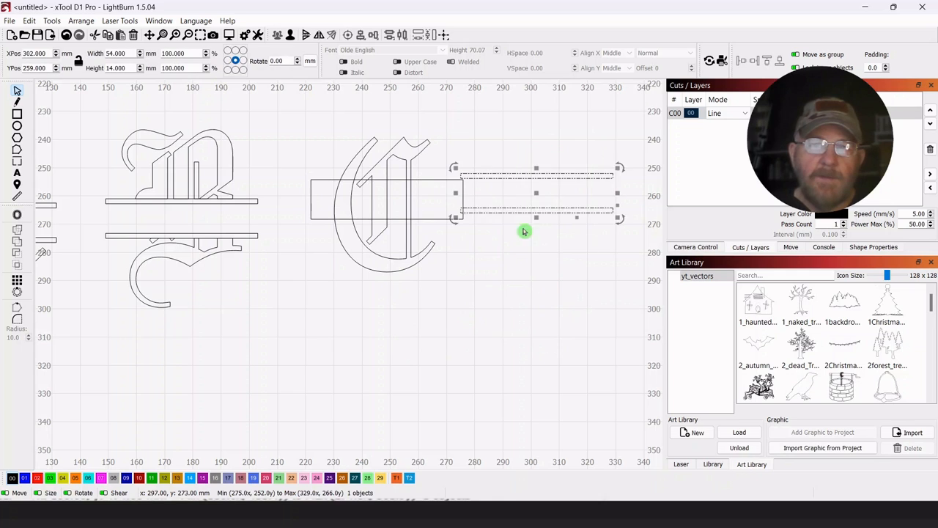
left_click_drag(538, 192, 539, 202)
left_click(561, 158)
left_click_drag(560, 158, 520, 243)
left_click_drag(538, 195, 378, 362)
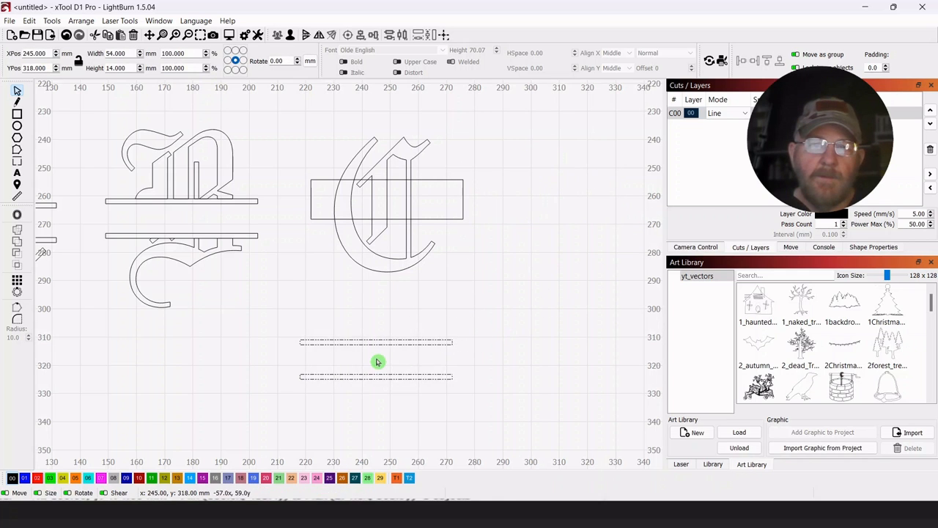
left_click(540, 292)
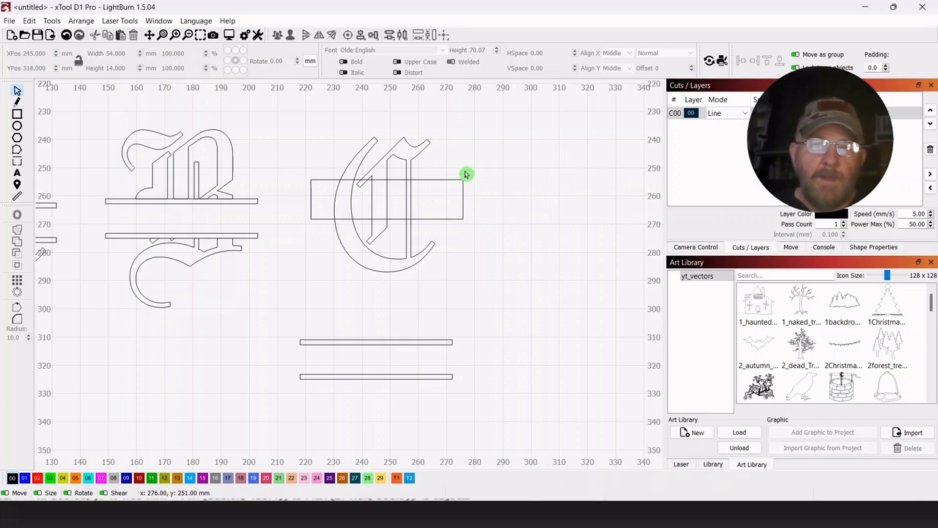
Align the centres of the cutting rectangle and the letter C, keeping the C in place
left_click_drag(446, 202, 446, 203)
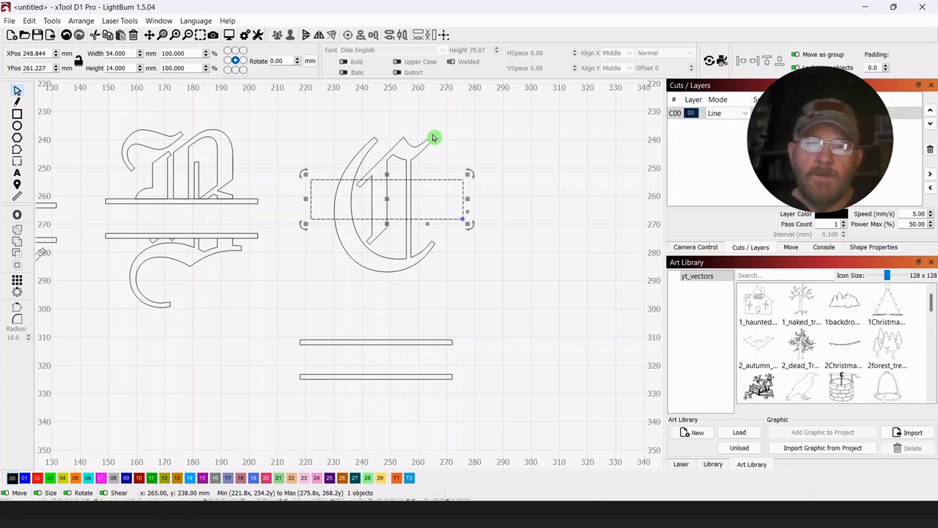
left_click(423, 147, "shift")
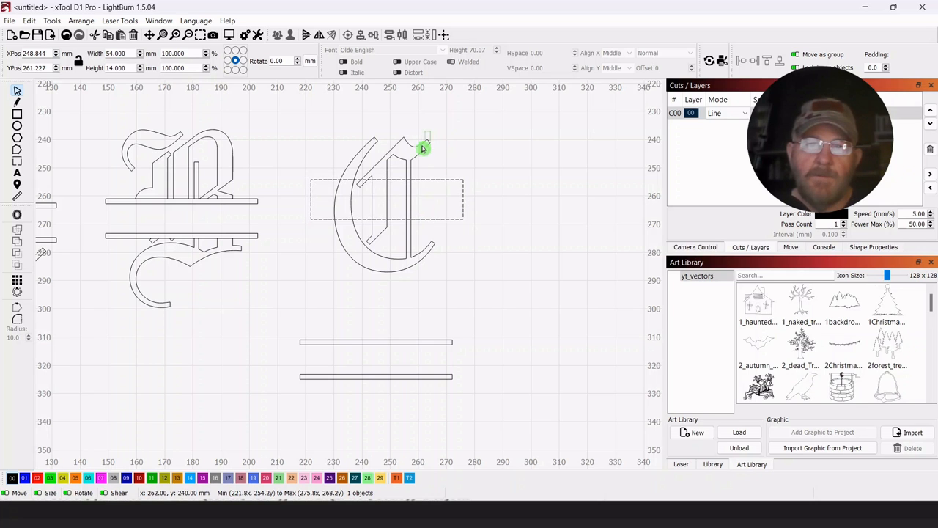
left_click(348, 35)
left_click(547, 192)
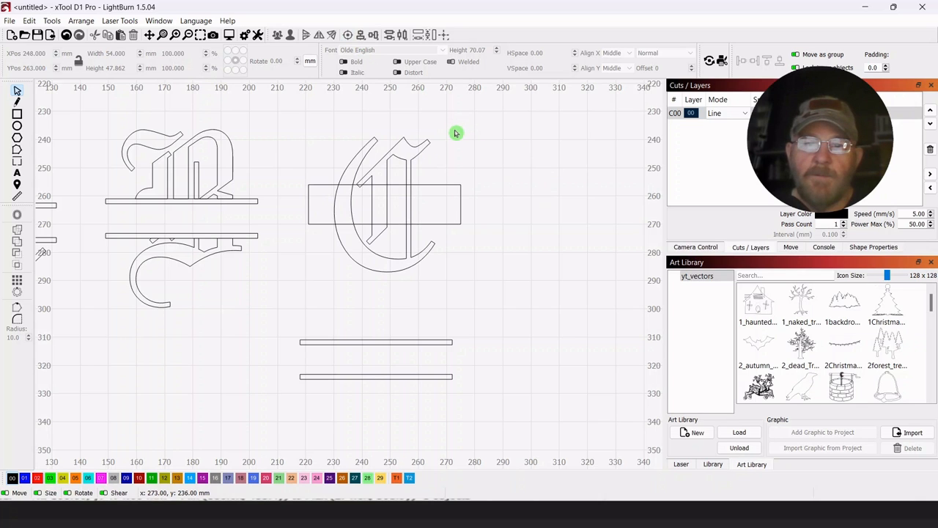
Subtract the rectangle from the letter C to cut a horizontal gap through it
left_click(400, 151)
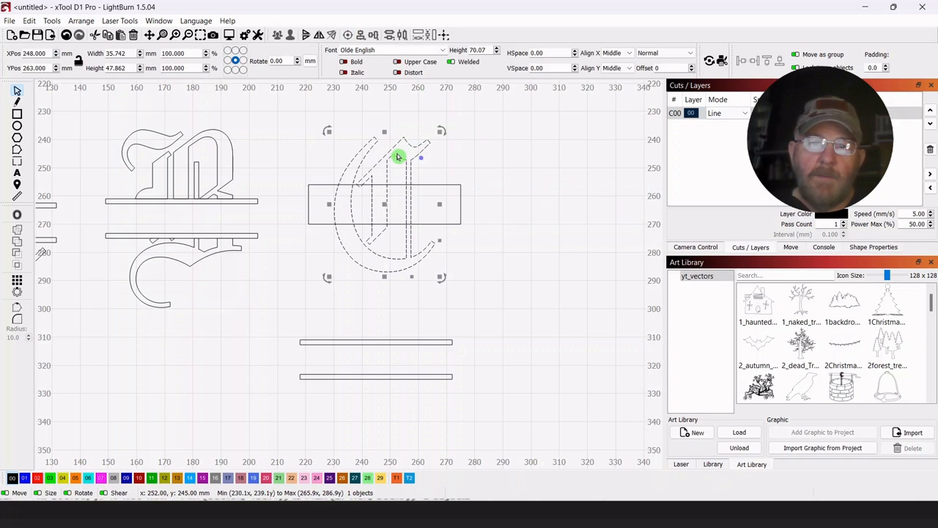
left_click(460, 189, "shift")
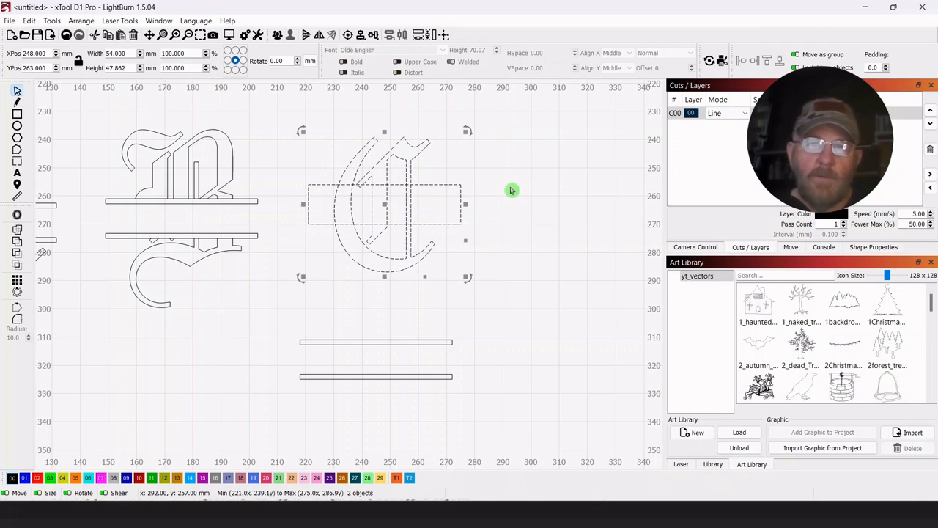
left_click(16, 254)
left_click(514, 246)
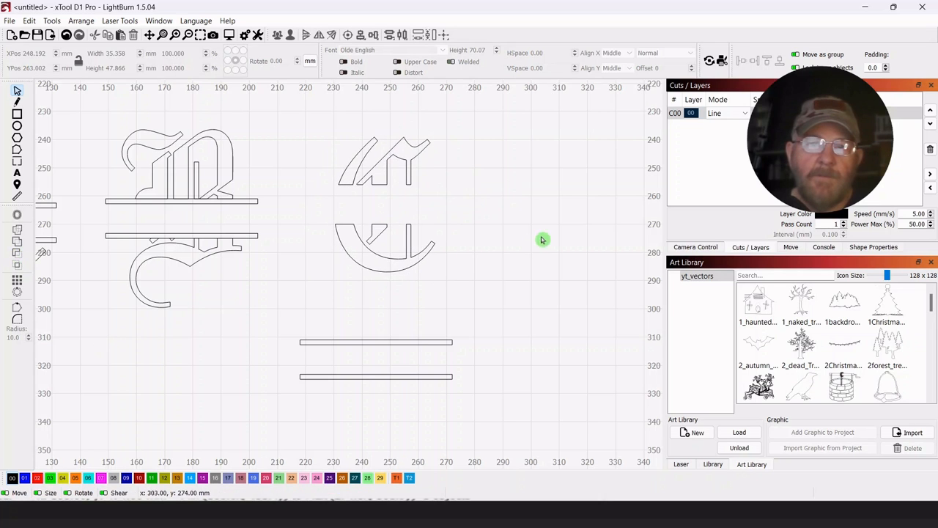
left_click(390, 183)
left_click(535, 205)
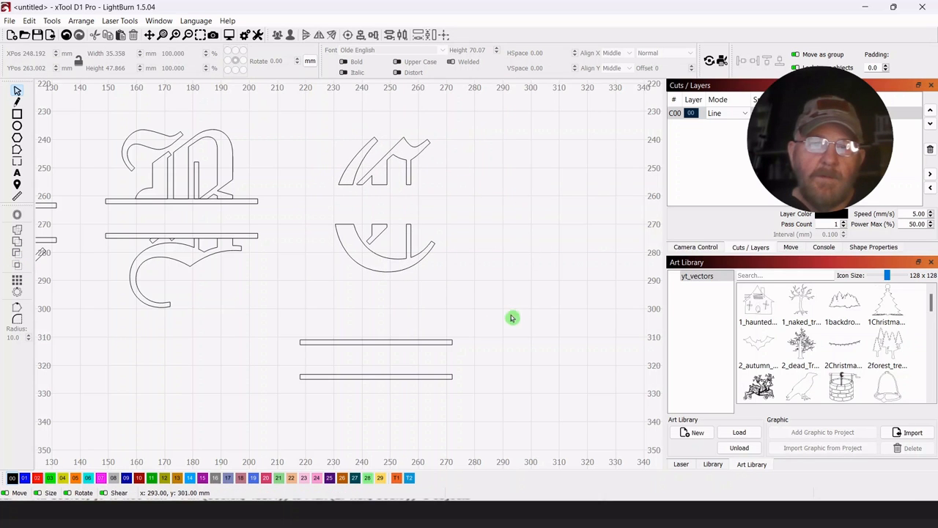
Move the grouped strips into the gap of the split C and align their centres, keeping the C in place
left_click_drag(467, 327, 327, 394)
left_click_drag(373, 358, 388, 207)
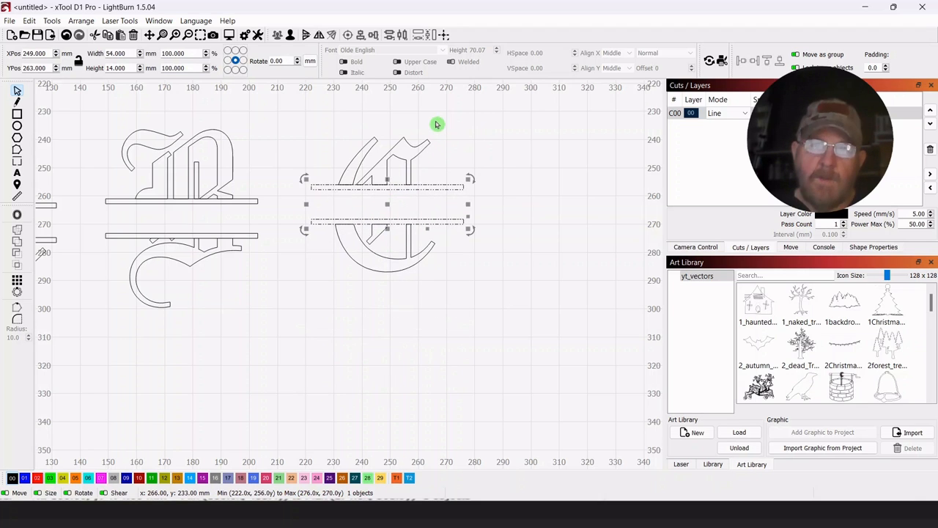
left_click(385, 161, "shift")
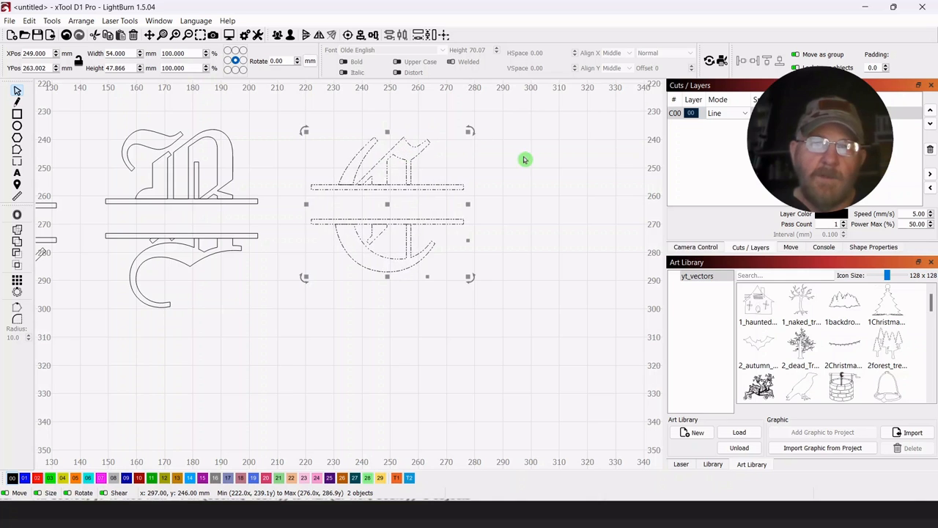
left_click(348, 35)
left_click(535, 205)
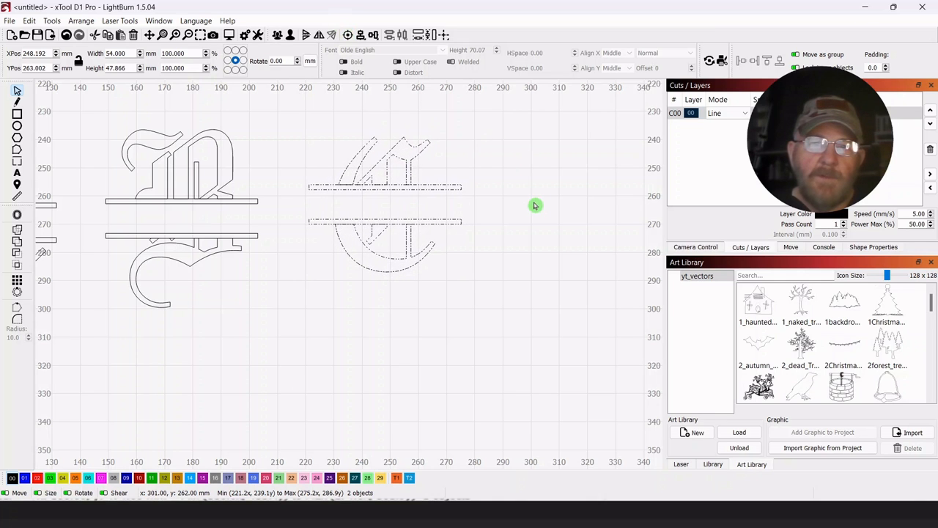
Ungroup the B monogram into separate upper and lower halves, each with its own strip
scroll(529, 250, "down", 3)
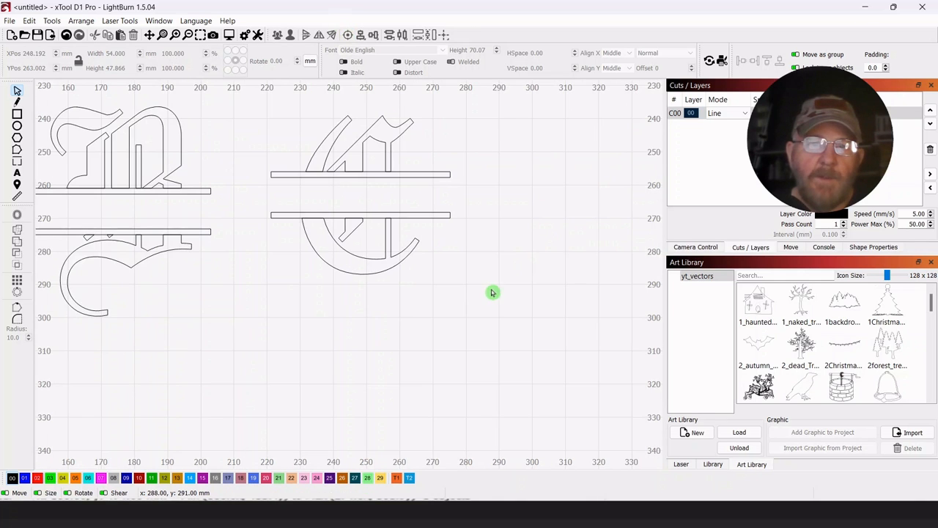
left_click_drag(388, 352, 420, 327)
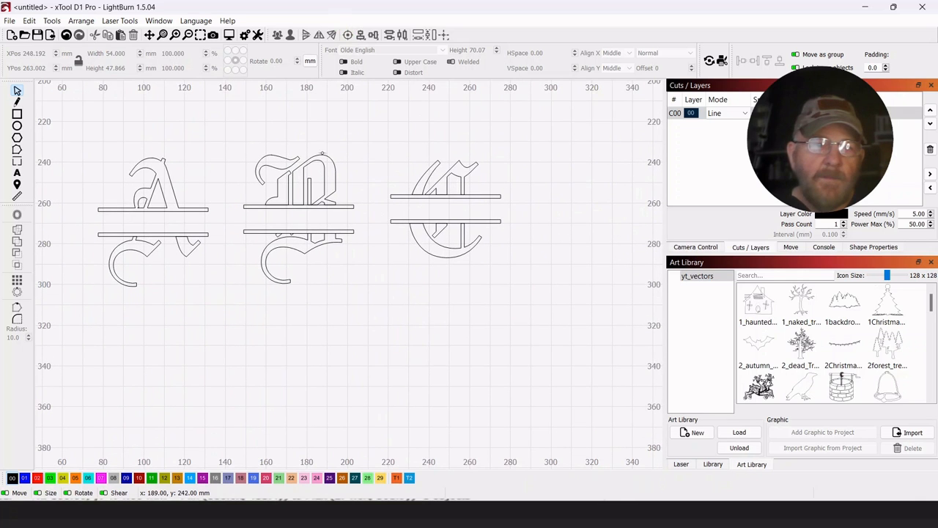
left_click(328, 207)
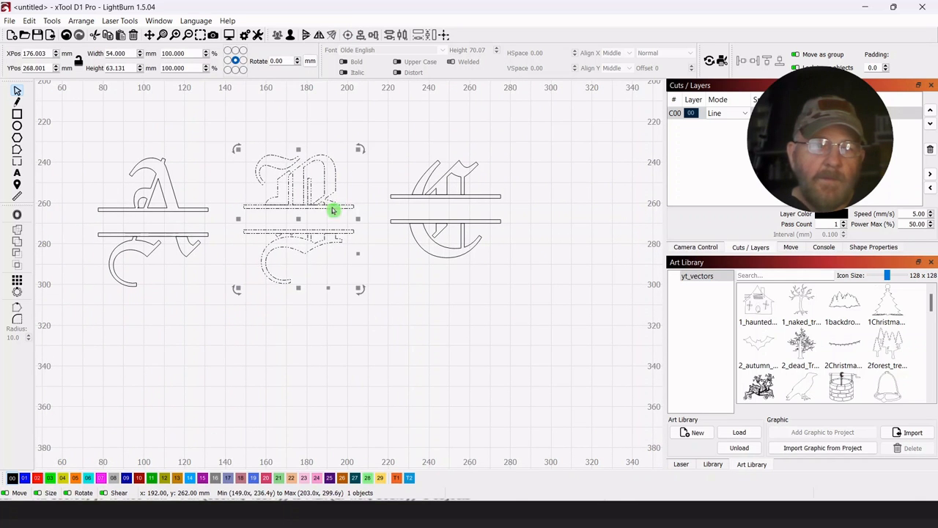
left_click(437, 331)
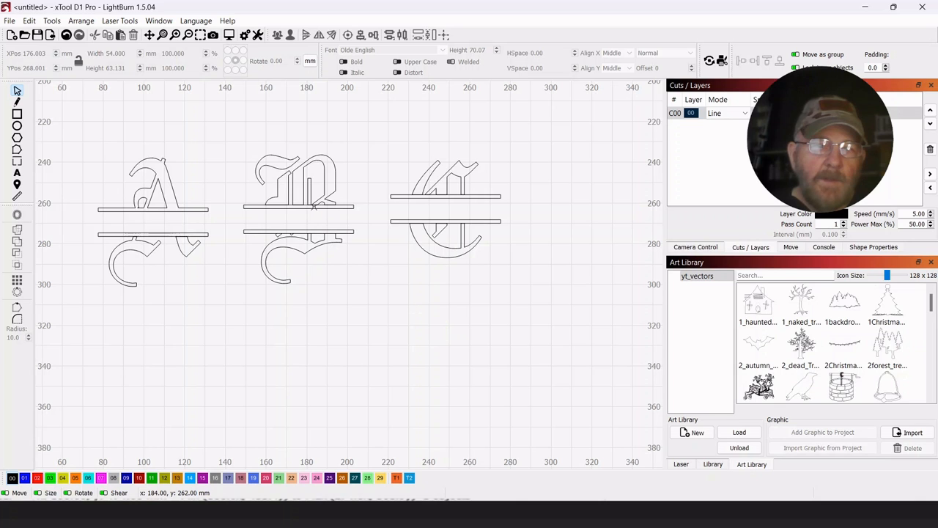
left_click(314, 207)
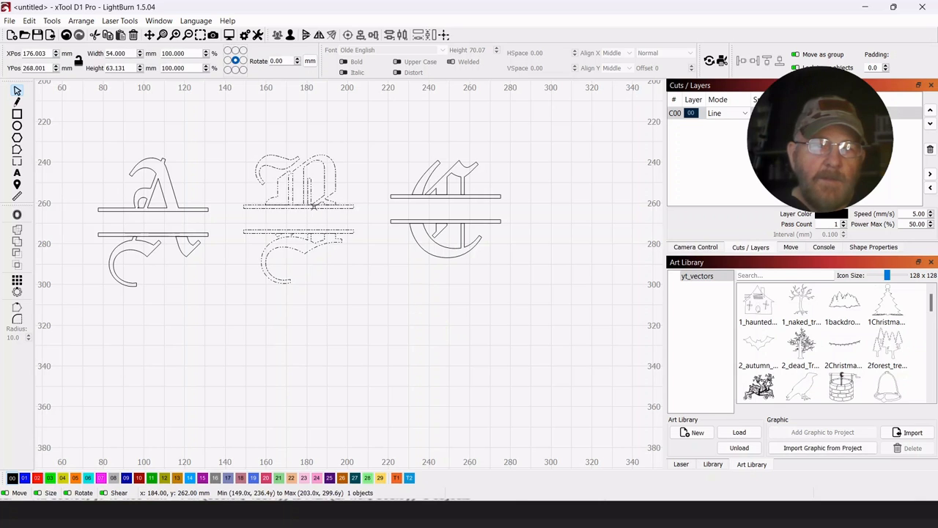
left_click(449, 303)
left_click(308, 177)
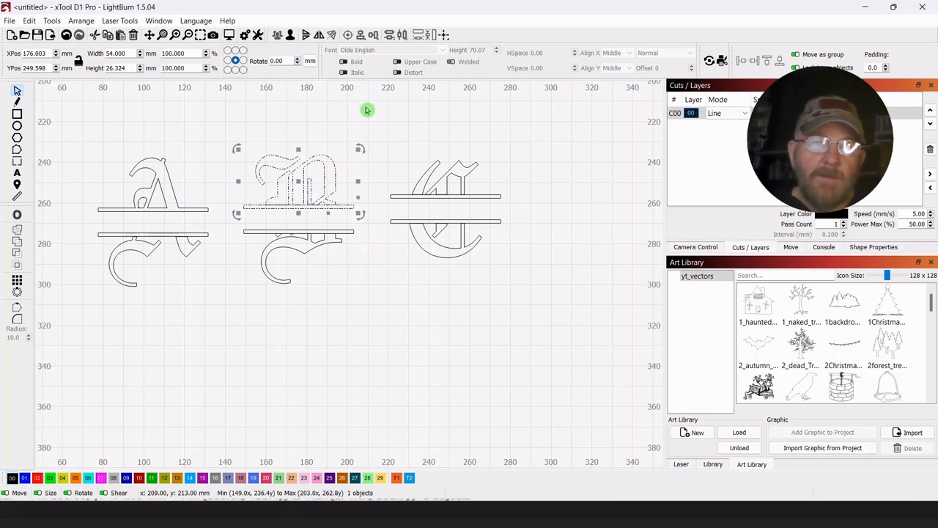
left_click(339, 112)
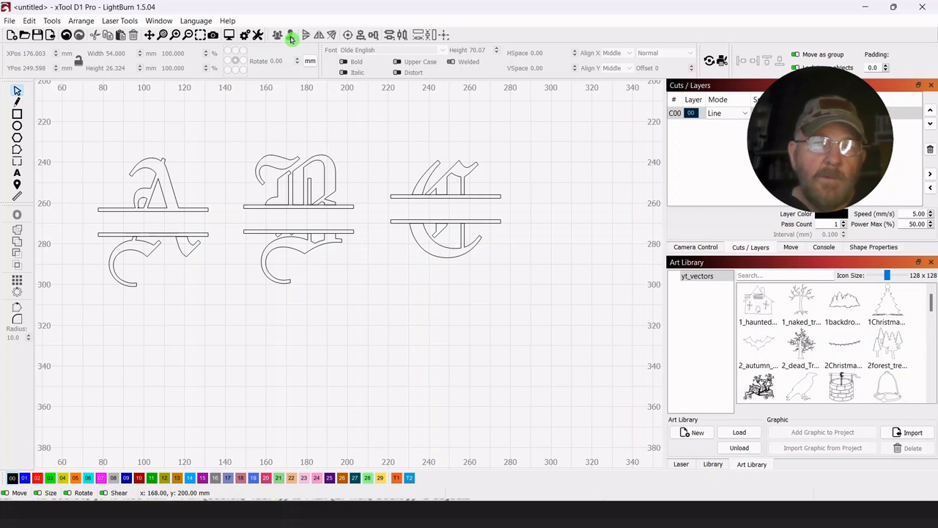
Ungroup the upper half of the B monogram into individual letter pieces and its strip
left_click(286, 191)
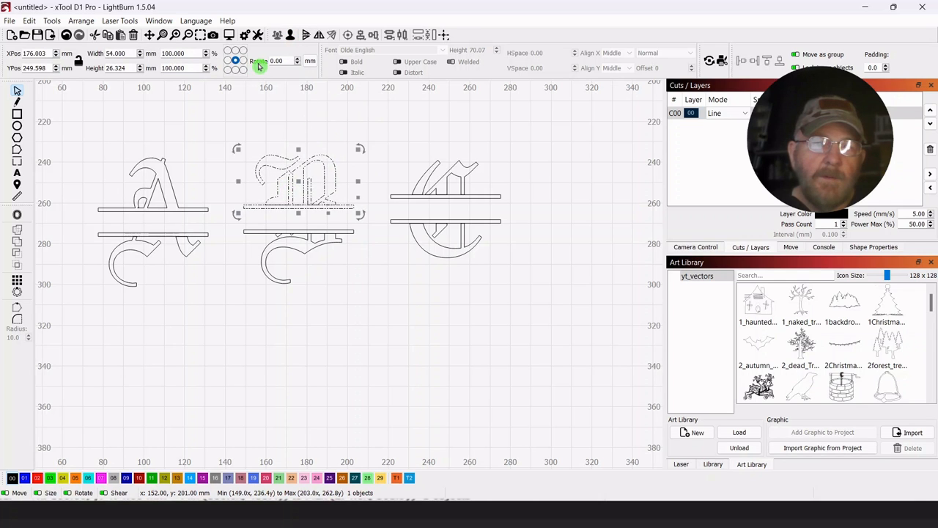
left_click(292, 36)
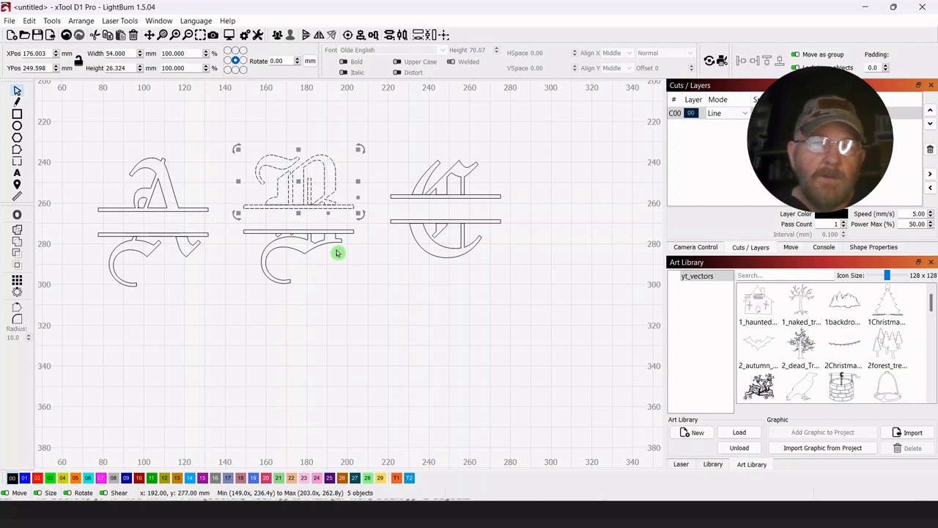
left_click(351, 291)
left_click_drag(343, 128, 297, 183)
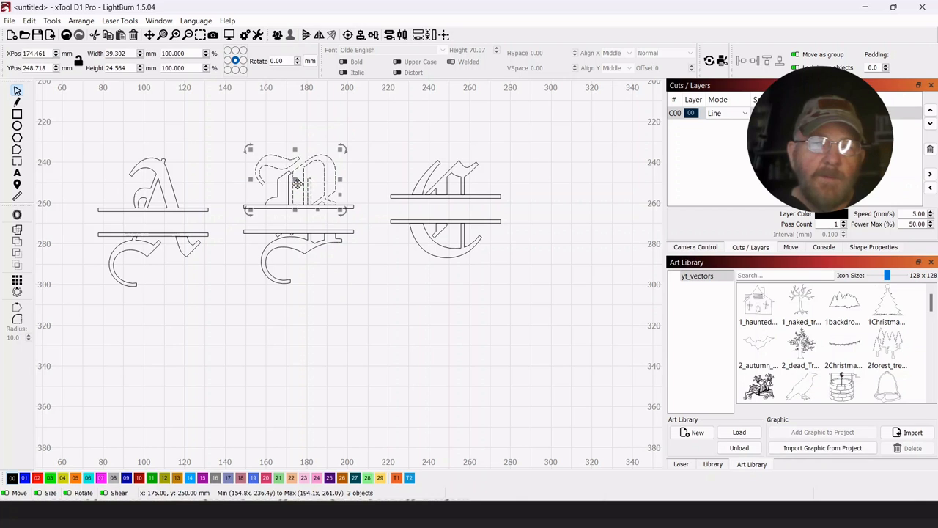
left_click(356, 276)
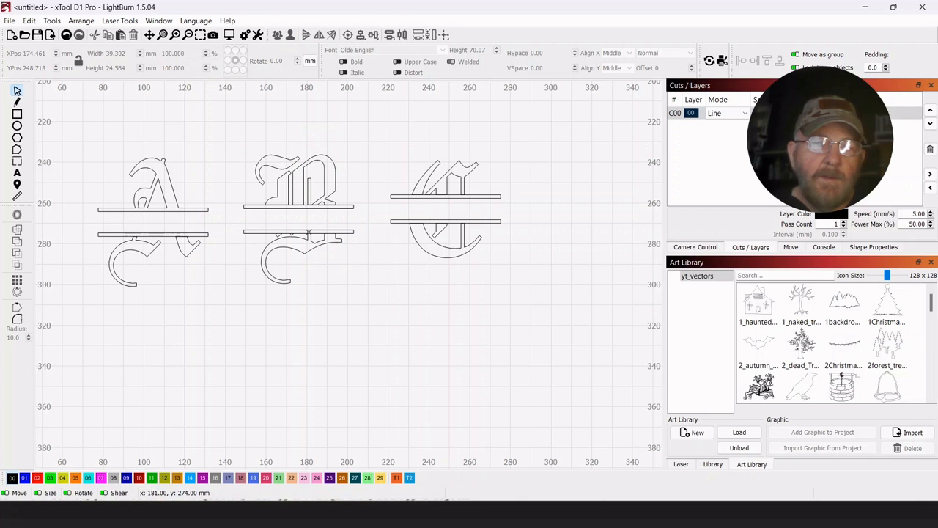
Ungroup the lower half of the B monogram into individual letter pieces and its strip
left_click(309, 233)
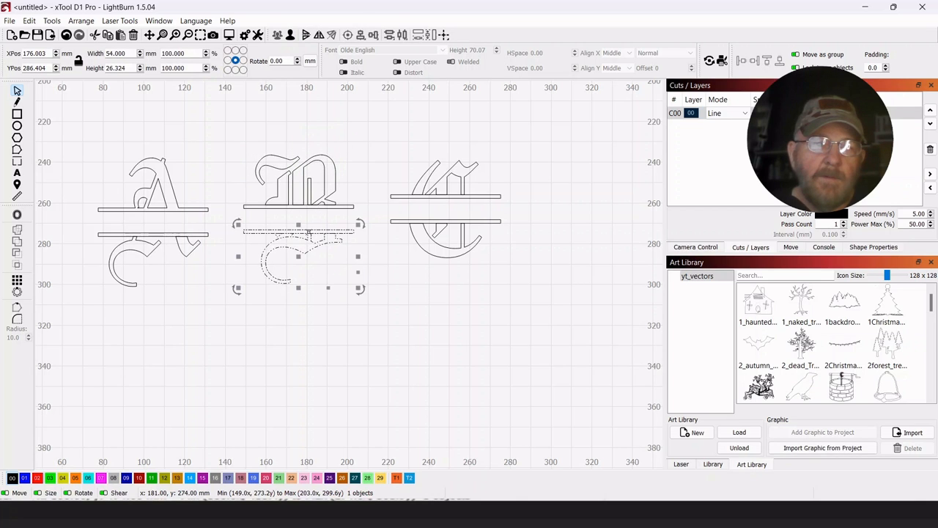
left_click(291, 36)
left_click(426, 288)
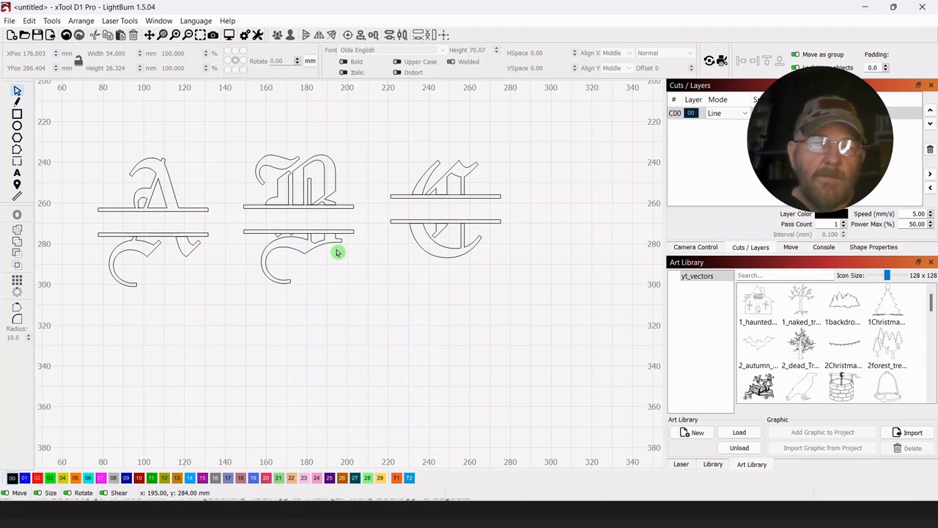
left_click(290, 233)
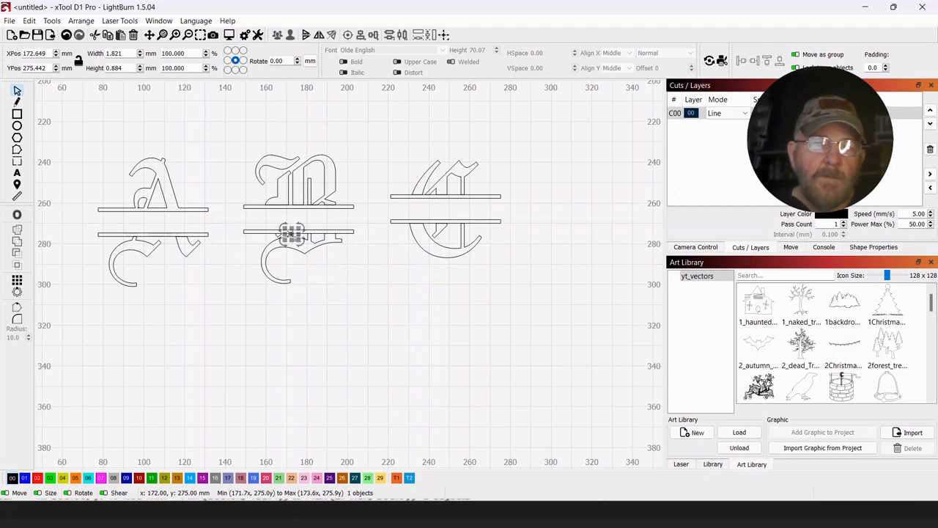
key("Delete")
left_click_drag(342, 216, 330, 266)
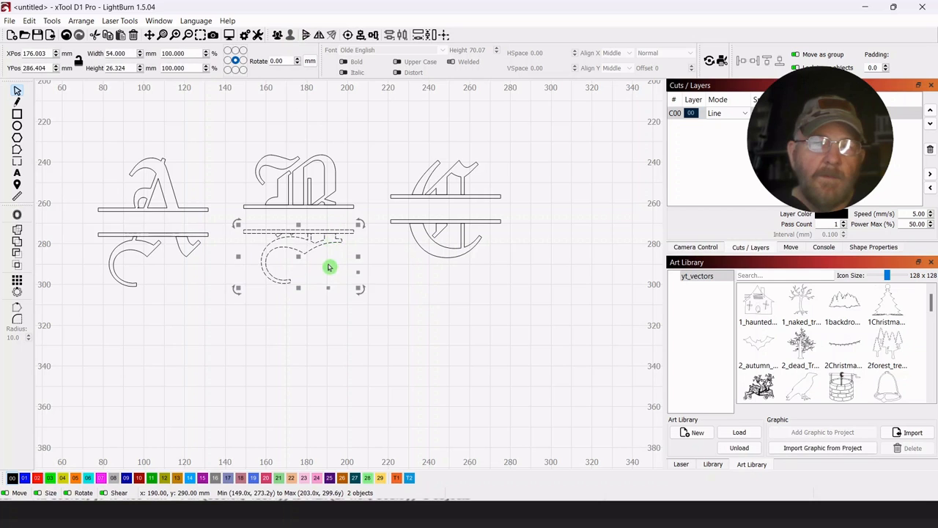
left_click(421, 308)
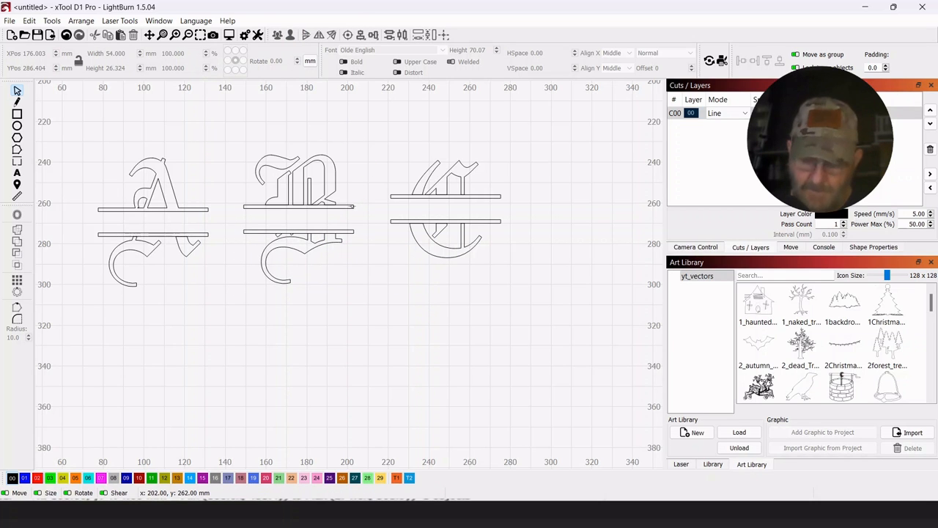
Group all letter pieces above the B's gap, leaving the upper strip out of the group
left_click(353, 207)
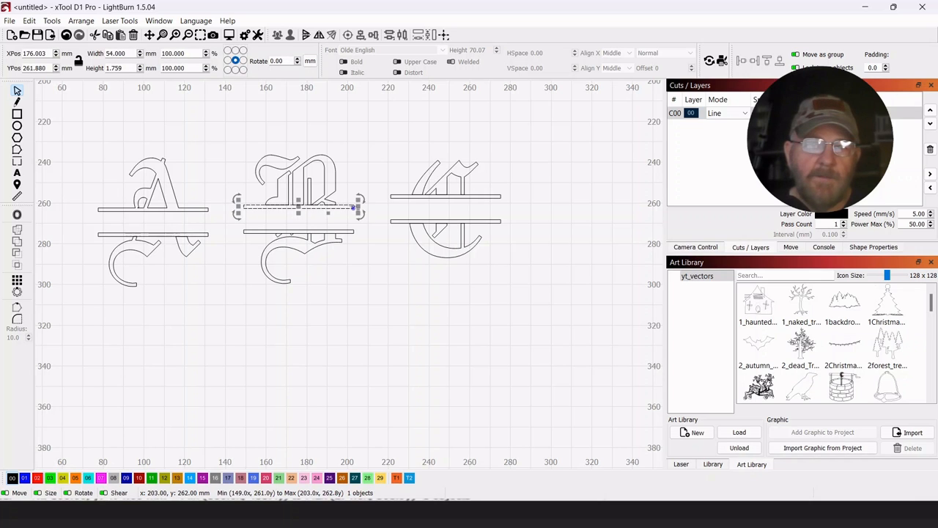
left_click(308, 176, "shift")
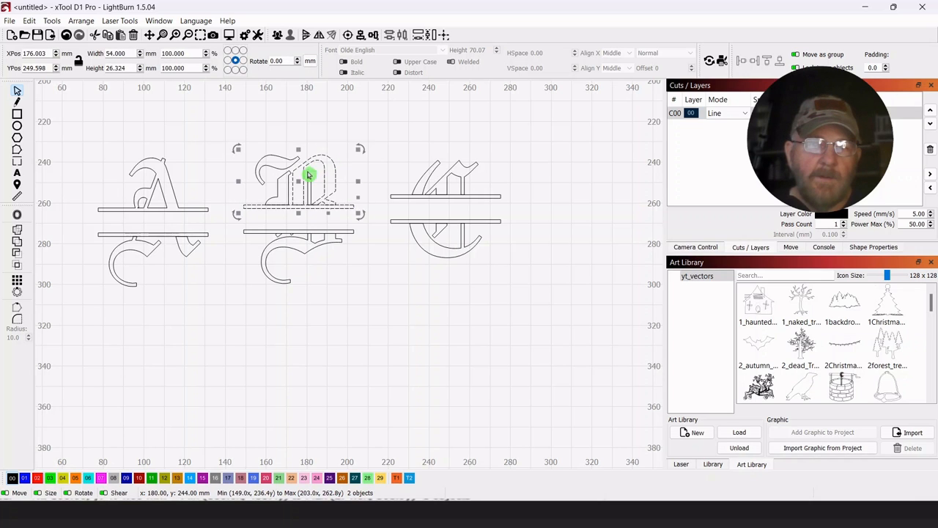
left_click(372, 266)
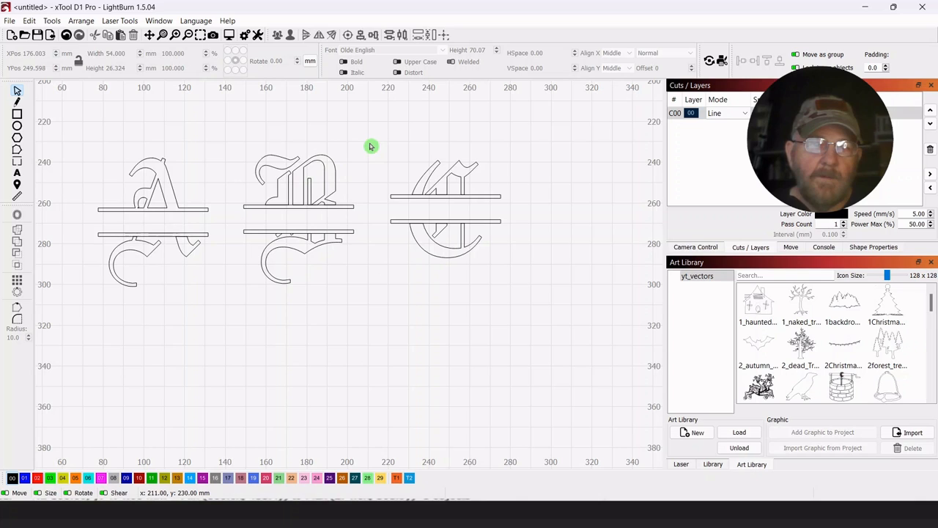
left_click_drag(370, 141, 247, 205)
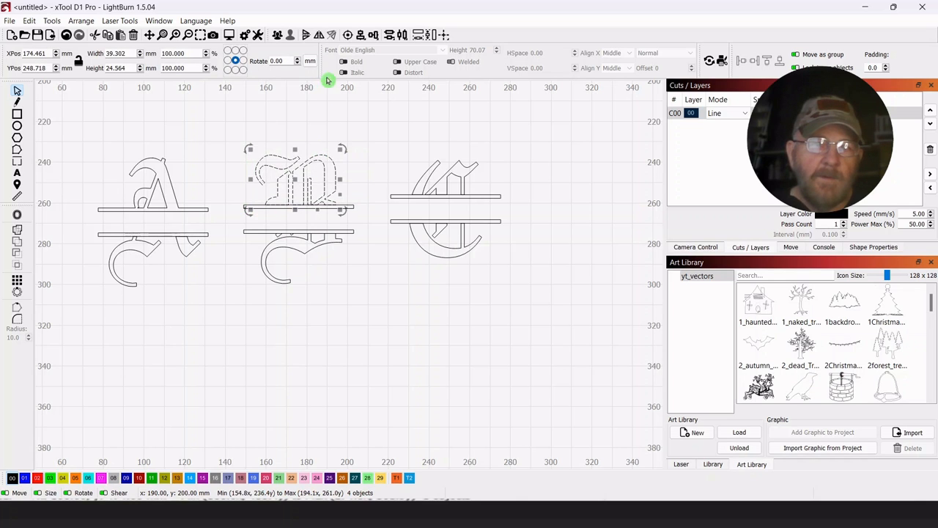
left_click(278, 35)
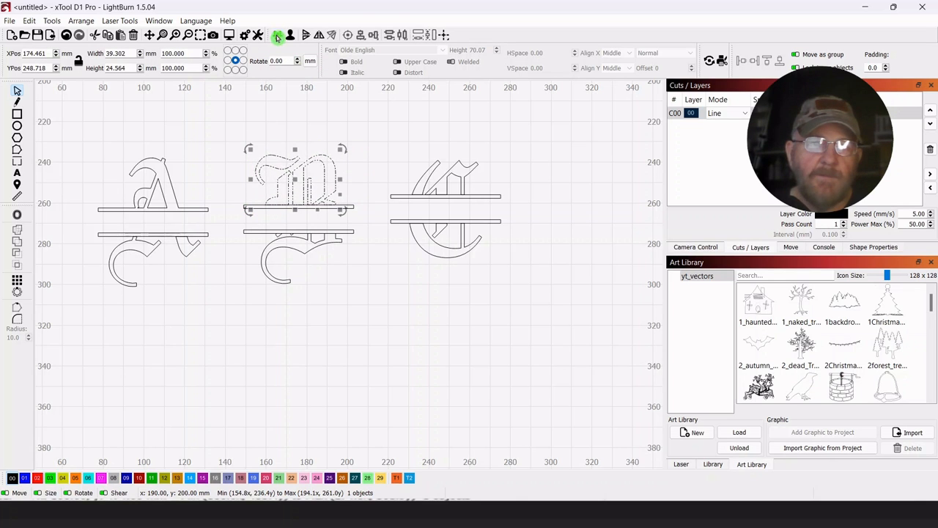
left_click(362, 281)
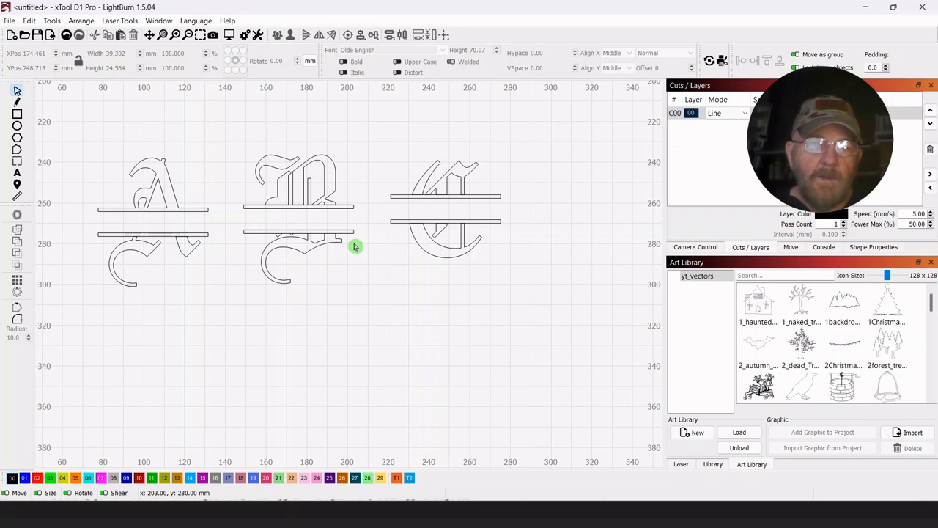
Group all letter pieces below the B's gap, including the small fragments under the strip but not the strip
left_click_drag(360, 247, 244, 287)
left_click(348, 307)
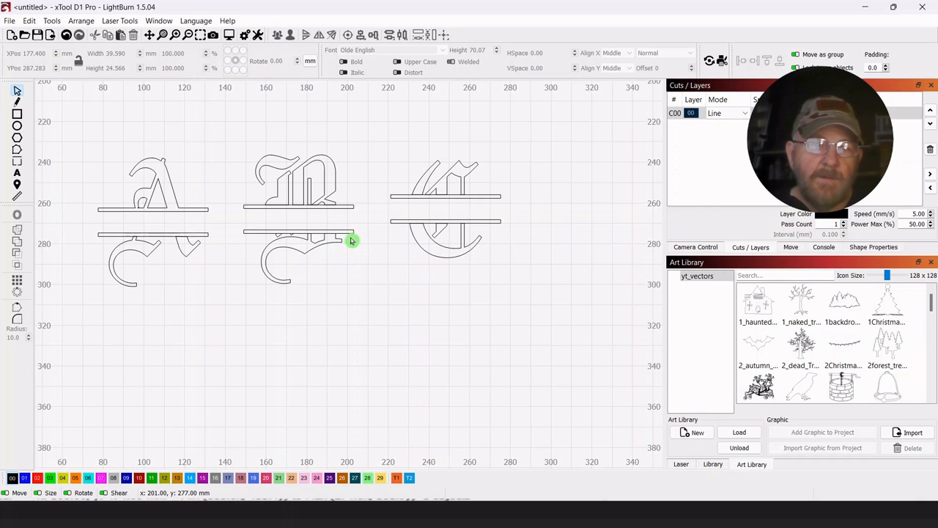
left_click_drag(351, 241, 252, 263)
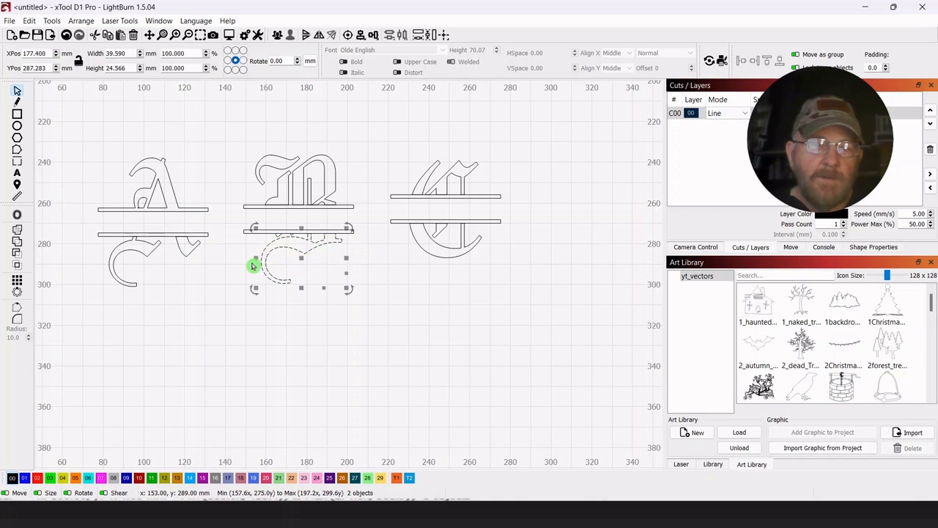
left_click(297, 299)
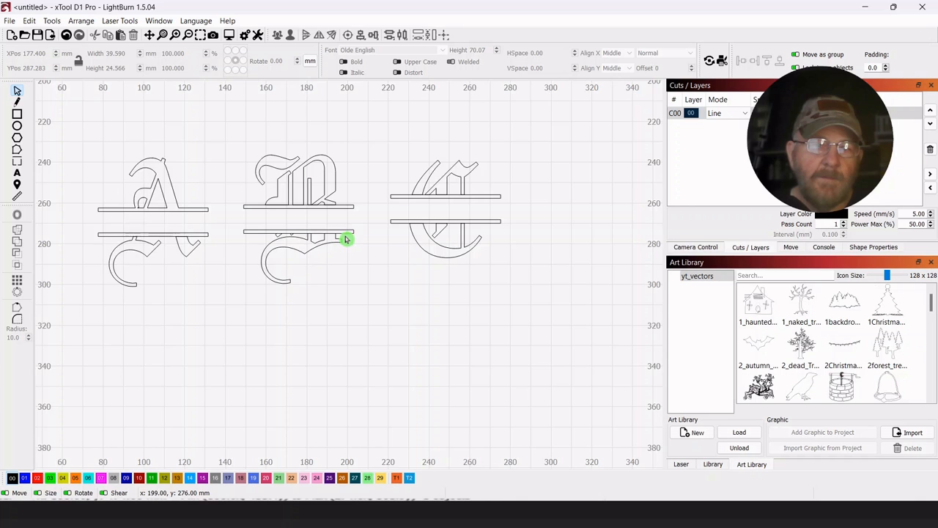
scroll(360, 249, "up", 5)
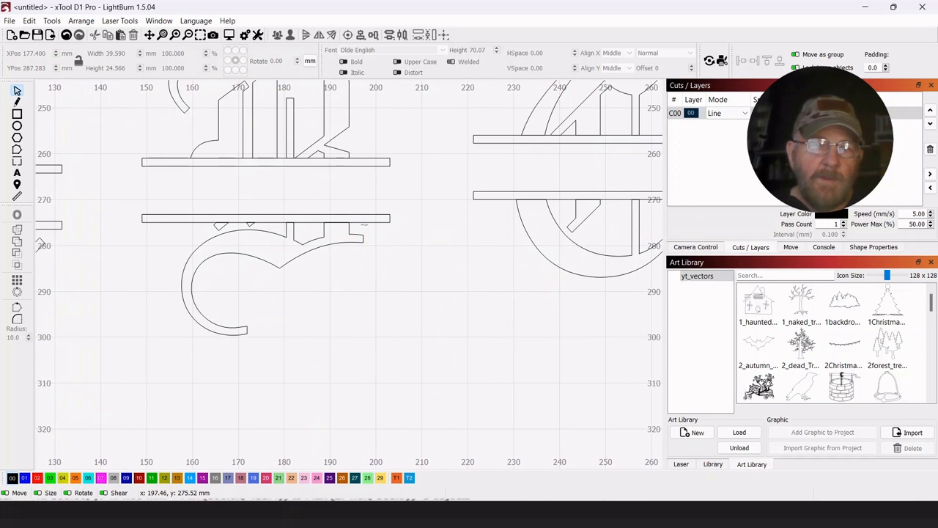
left_click_drag(365, 231, 202, 236)
left_click(401, 260)
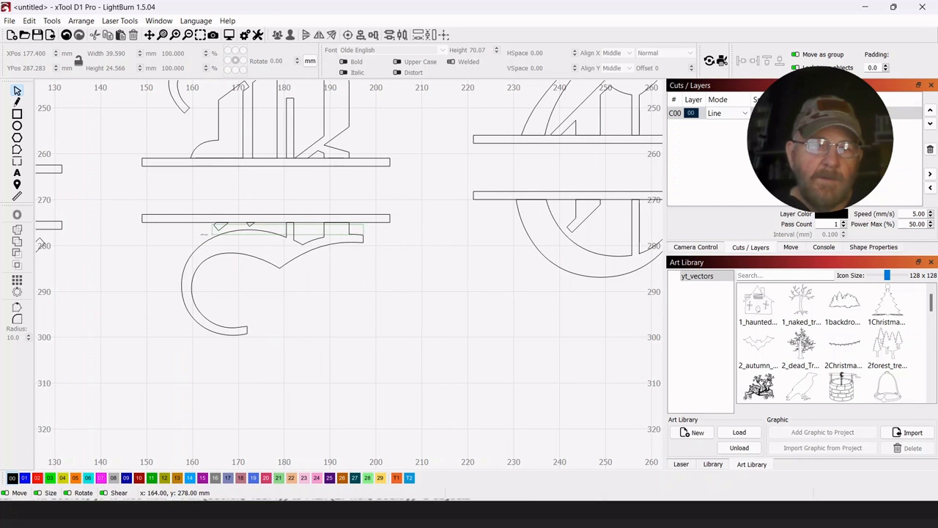
left_click_drag(210, 236, 166, 351)
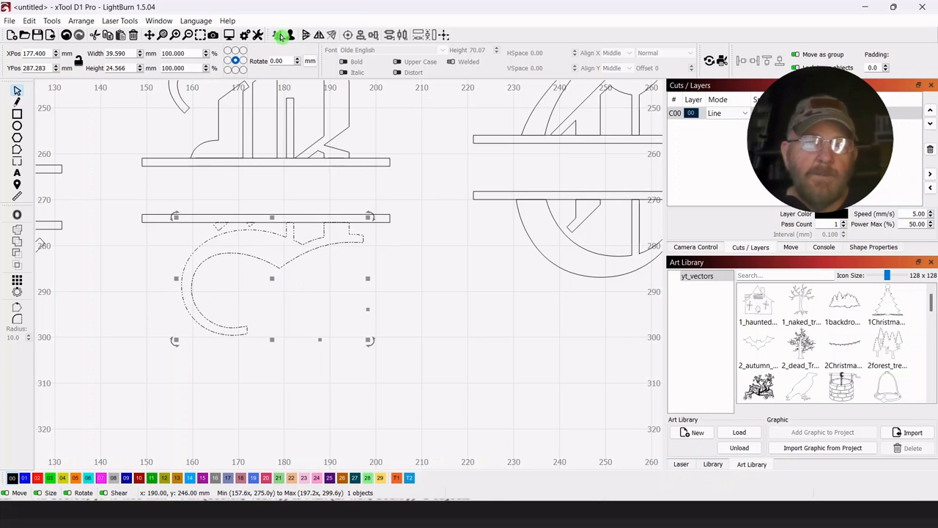
left_click(415, 247)
Group the upper and lower letter halves of the B together without the strips, keeping both halves in place
scroll(426, 235, "down", 2)
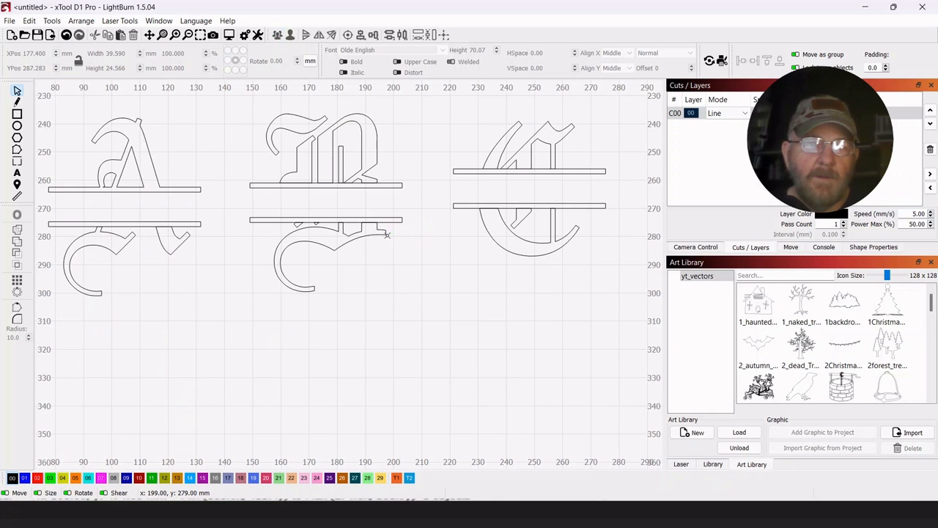
left_click(357, 235)
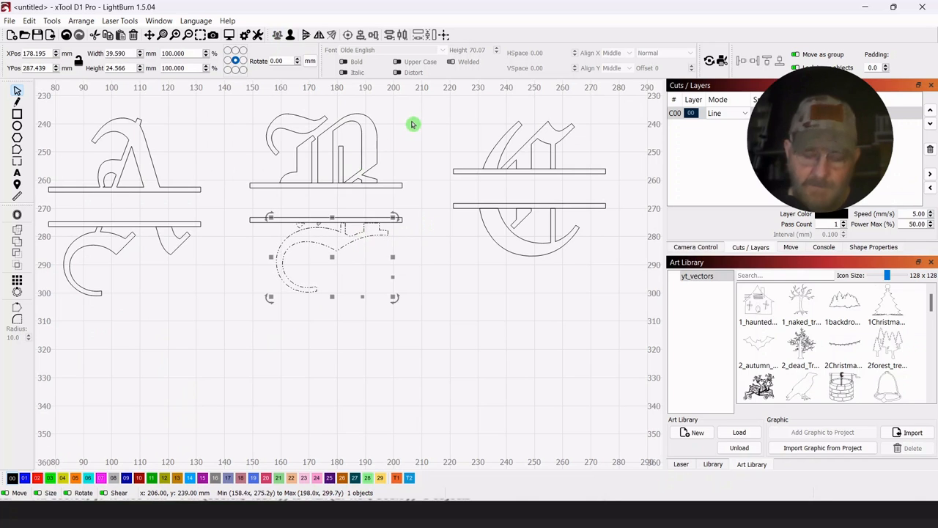
key("ctrl+z")
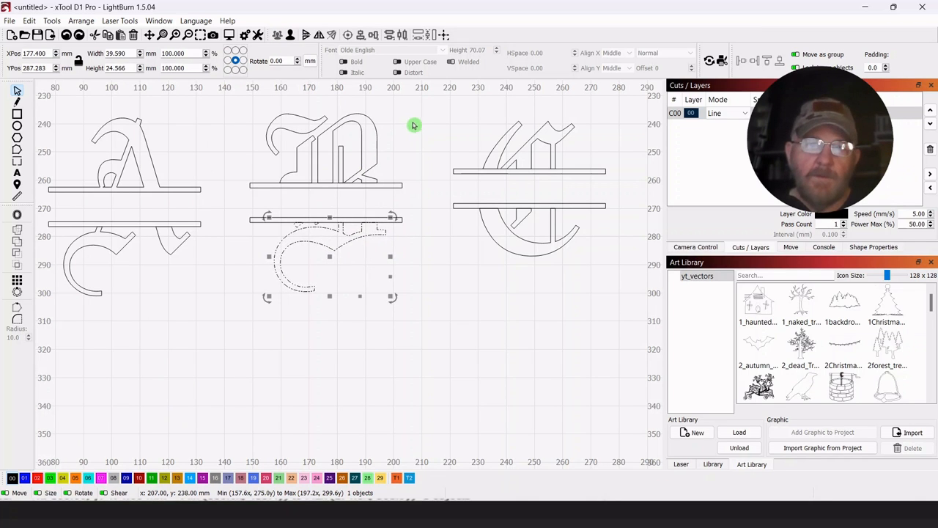
left_click(378, 137, "shift")
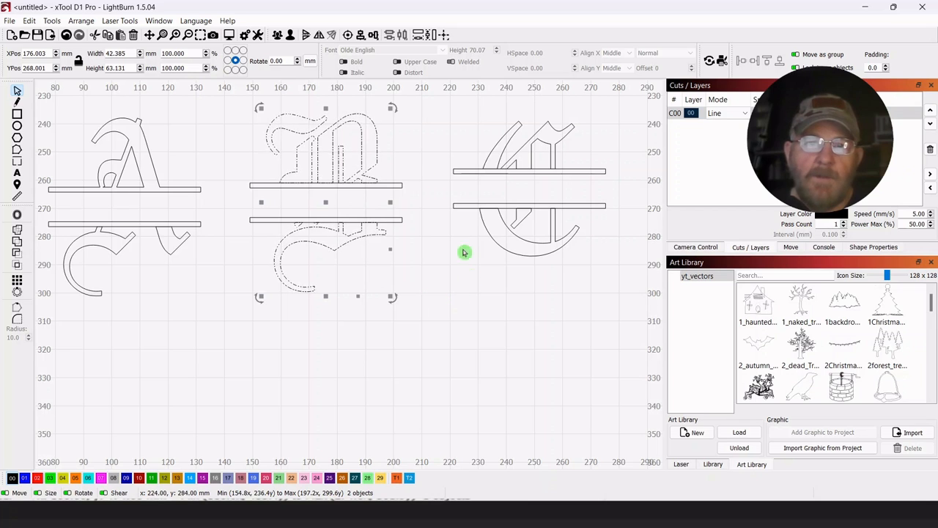
left_click(279, 37)
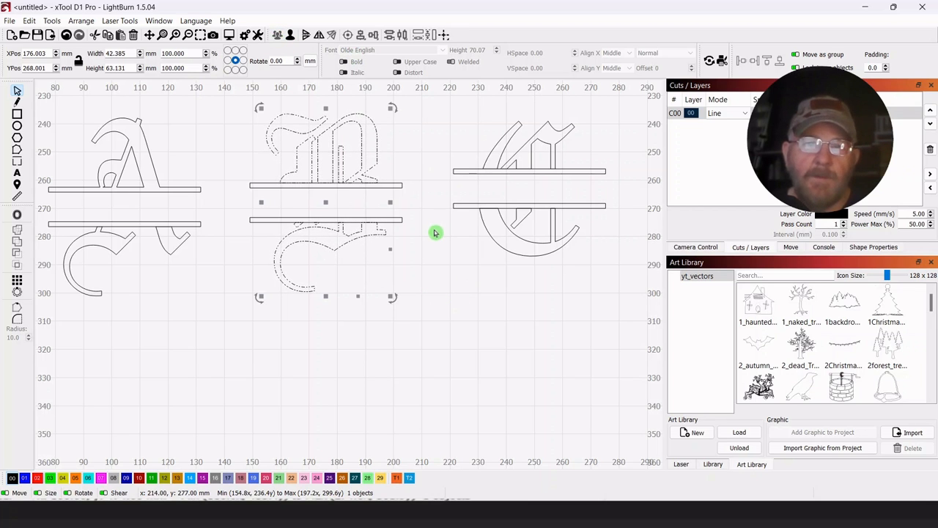
Group the two horizontal strips along the B's gap as their own object, separate from the letter
left_click(401, 184, "shift")
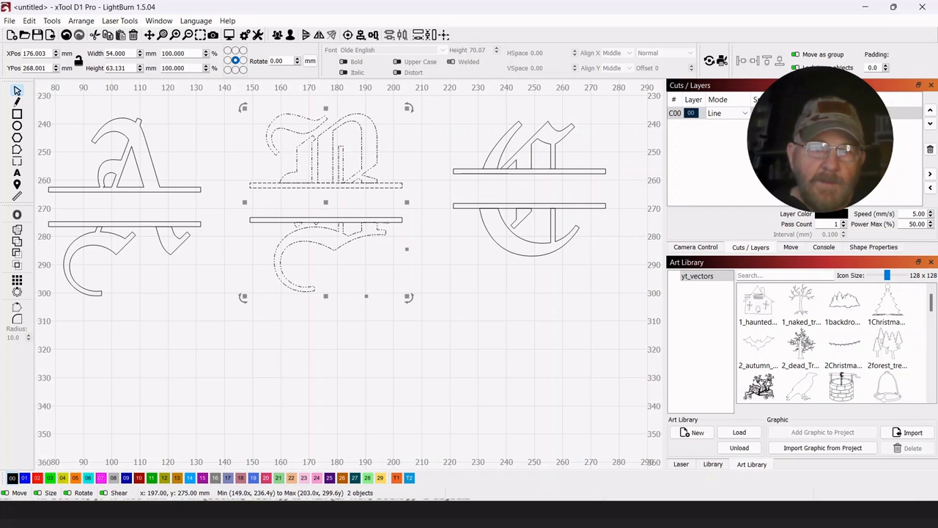
left_click(464, 268)
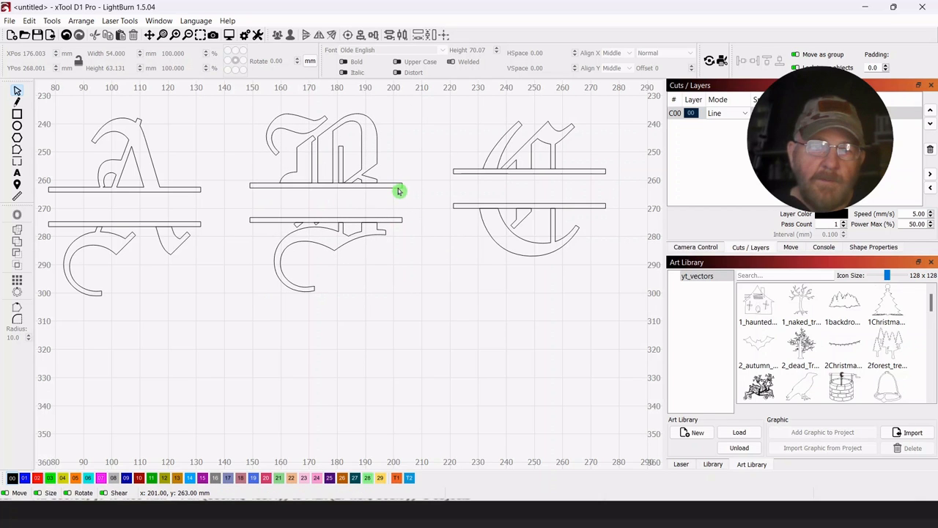
left_click(400, 189)
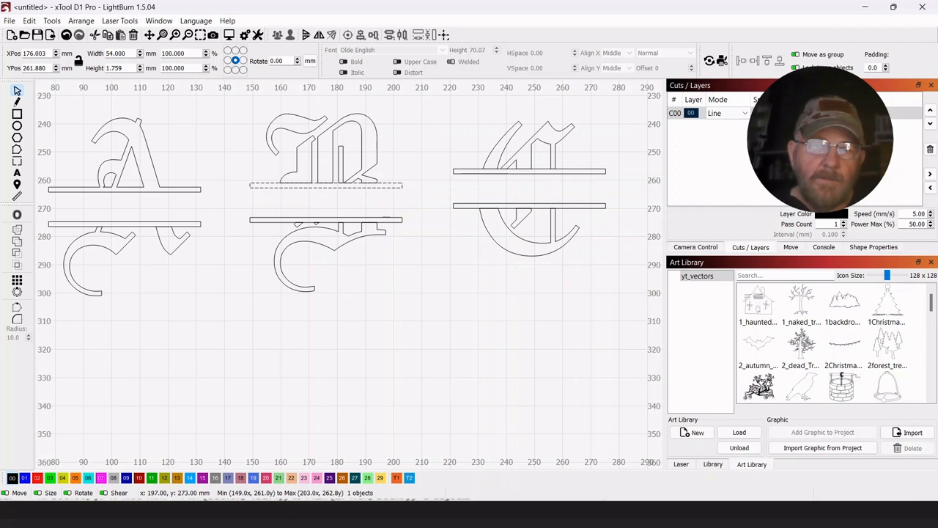
left_click(384, 220, "shift")
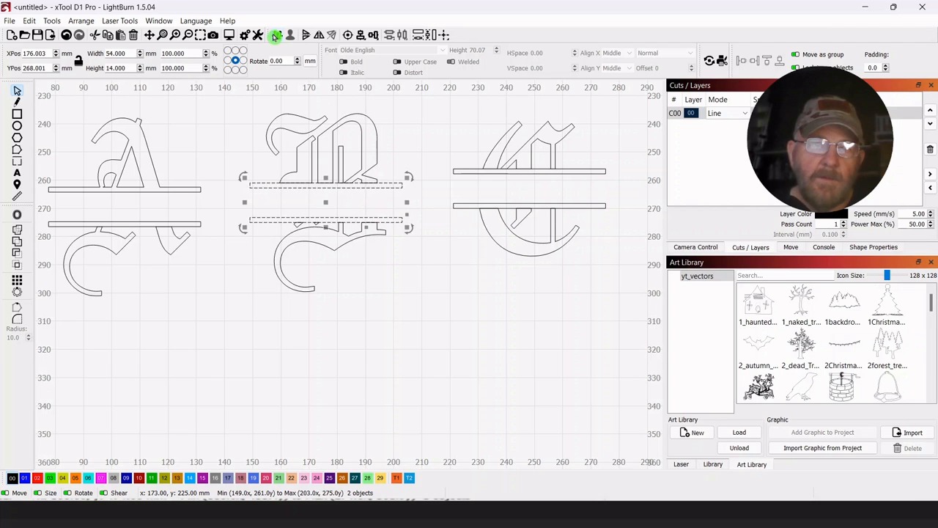
left_click(412, 253)
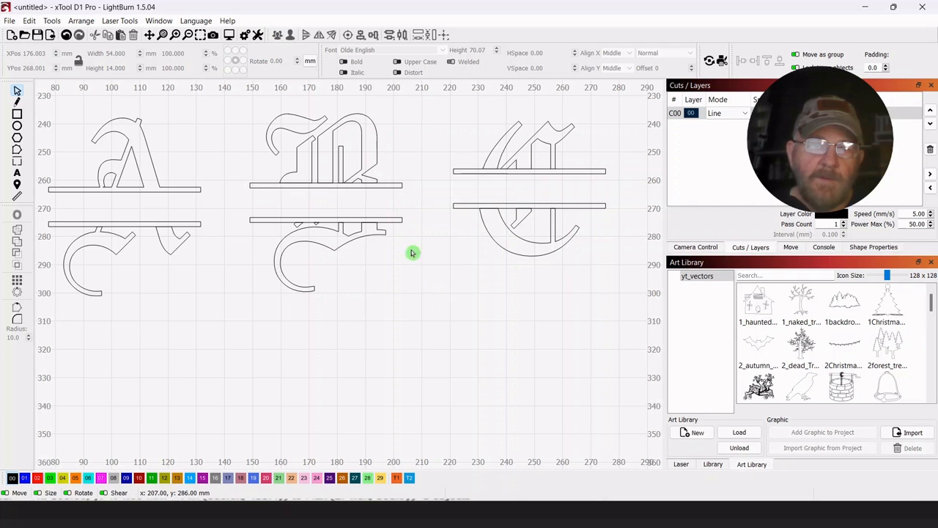
Weld the B's grouped letter halves and its grouped horizontal strips into one object with a Boolean union
left_click(370, 159)
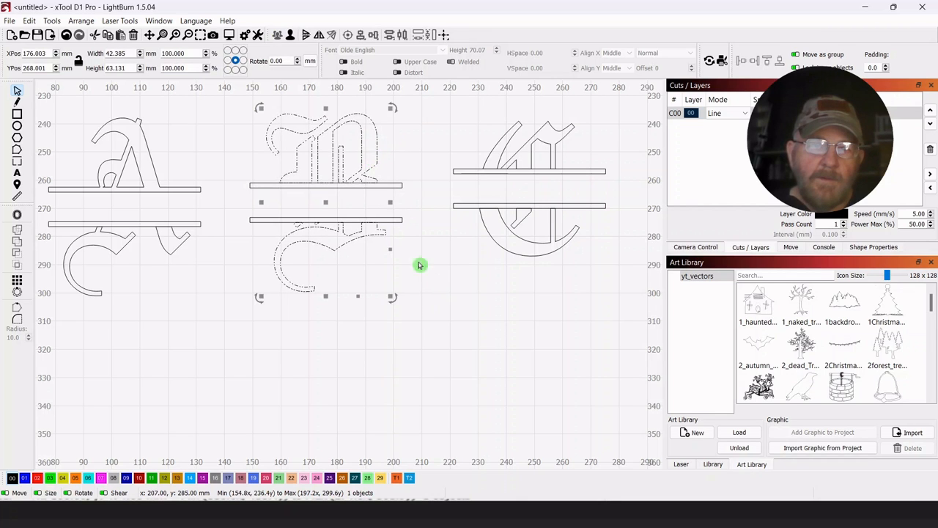
left_click(420, 210)
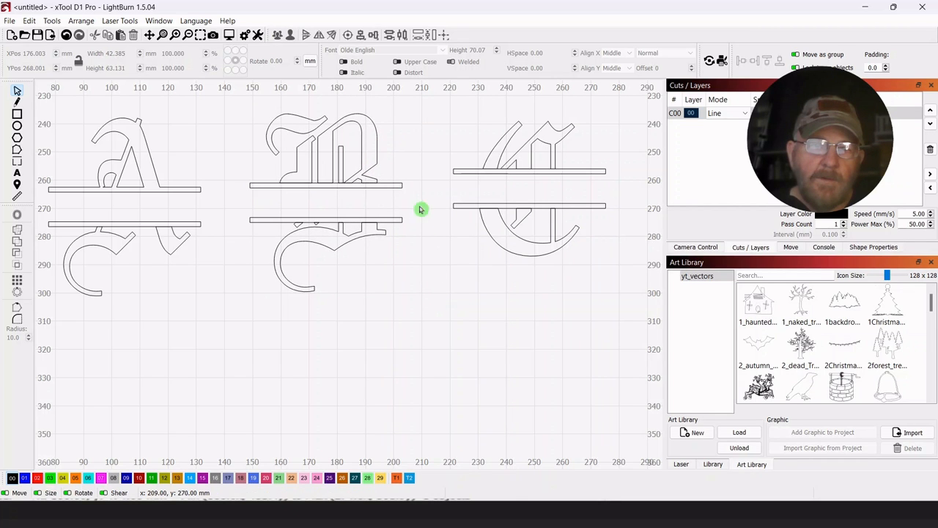
left_click(366, 136)
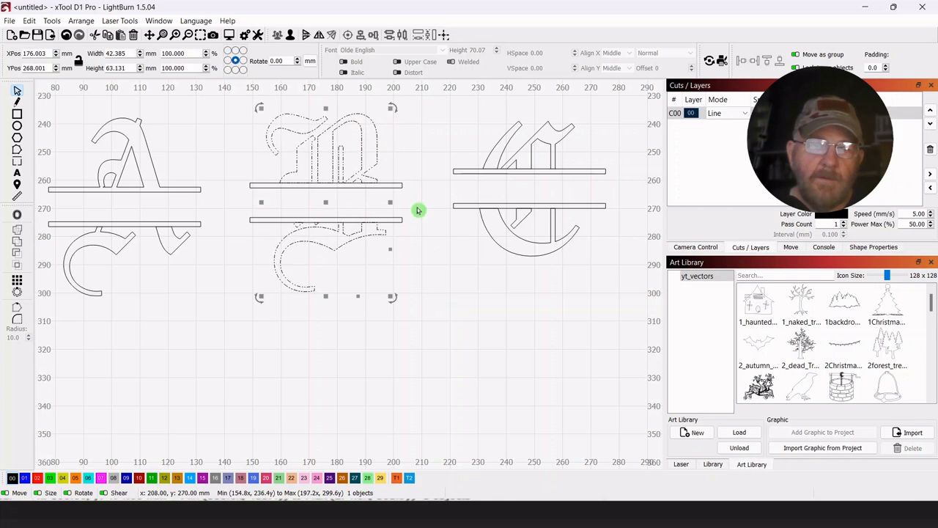
left_click(401, 185, "shift")
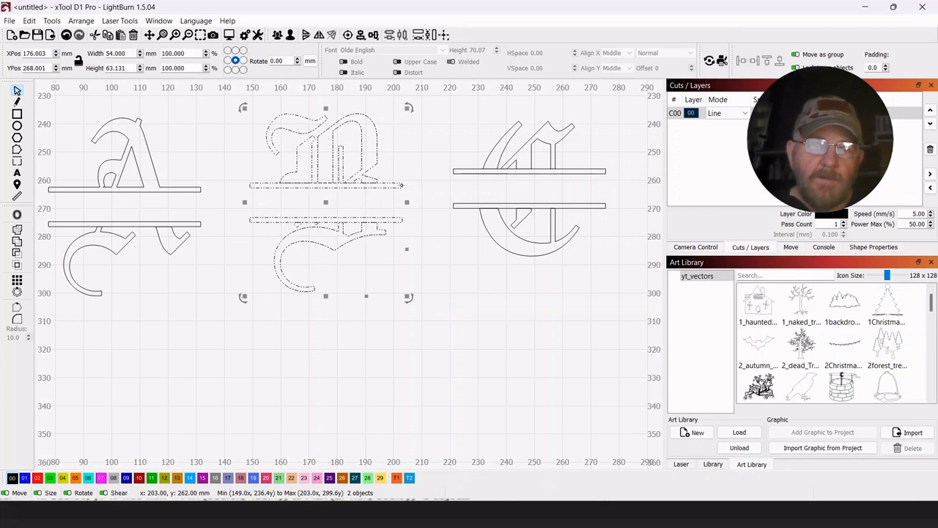
left_click(17, 231)
left_click(212, 332)
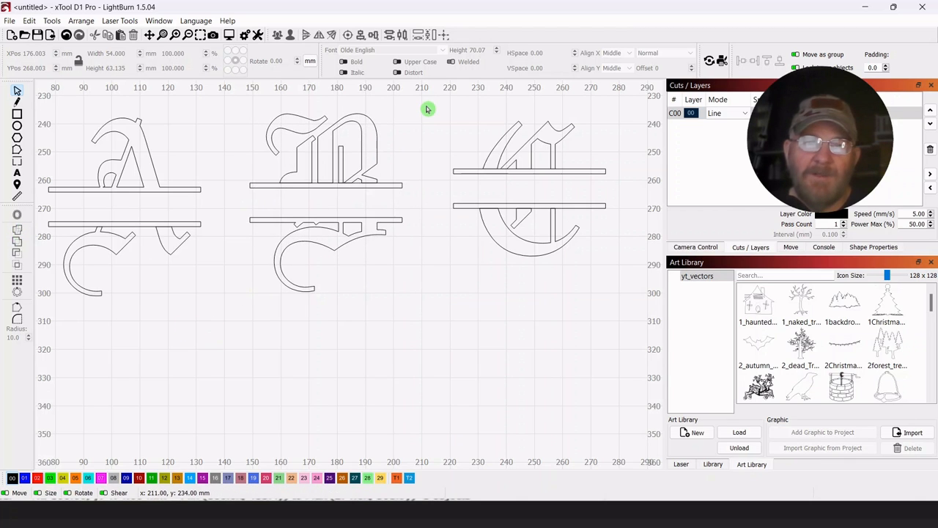
Move the welded B monogram closer to the A, centred at about X 171, Y 269 mm
left_click_drag(422, 118, 258, 274)
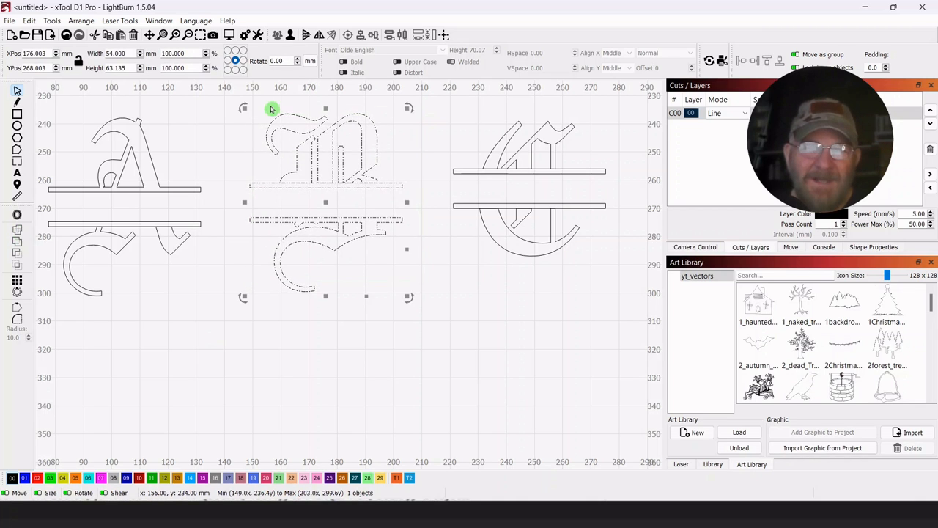
left_click(337, 334)
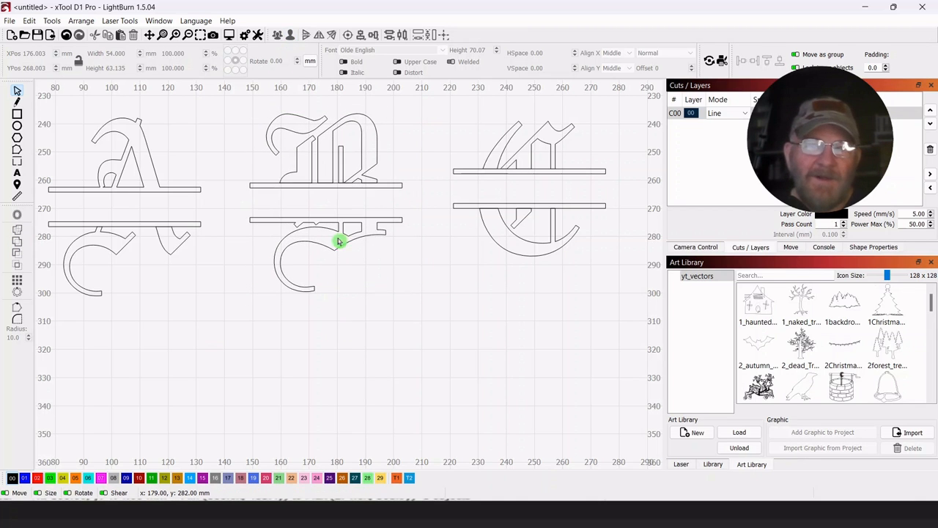
left_click_drag(413, 131, 314, 205)
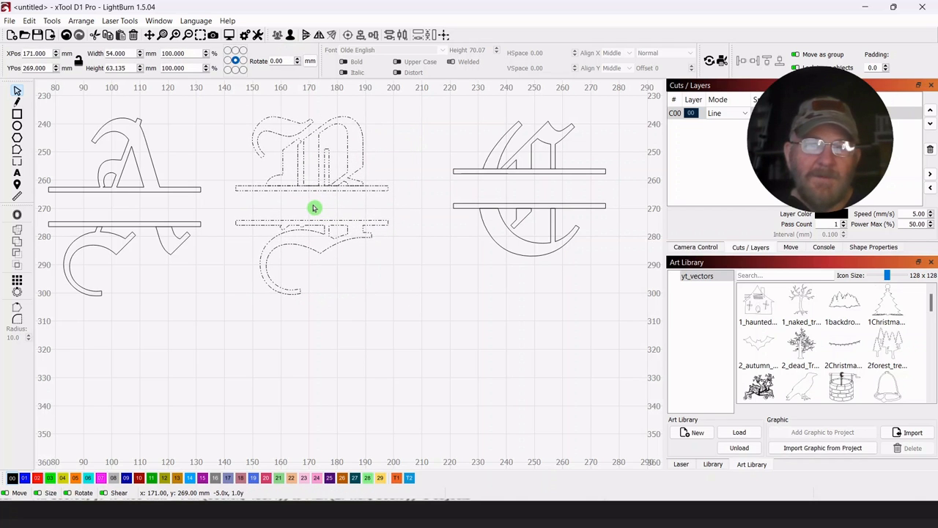
left_click(379, 299)
Move the C letter and its strips together closer to the B, centred at about X 235, Y 265 mm
left_click_drag(608, 115, 456, 232)
left_click_drag(528, 189, 494, 199)
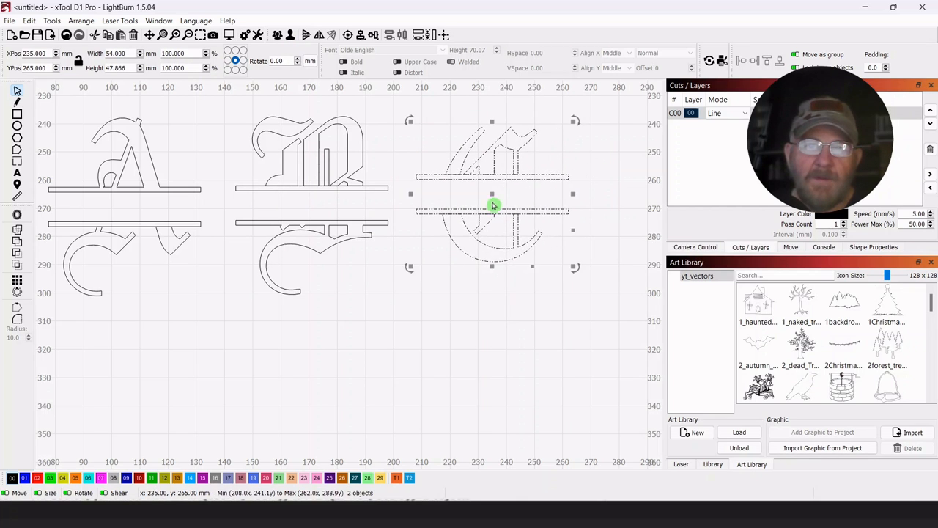
left_click(471, 272)
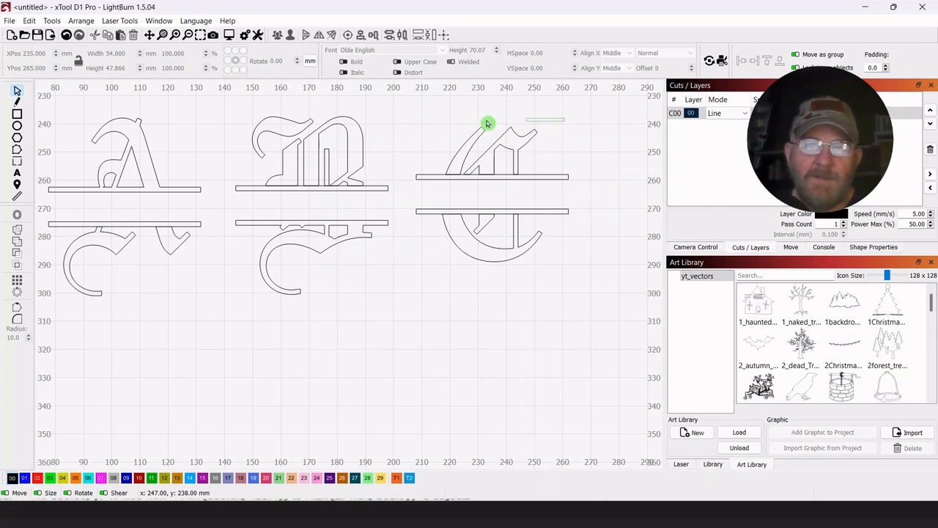
Ungroup the C letter pieces and strips so each can be selected separately
left_click_drag(489, 122, 440, 283)
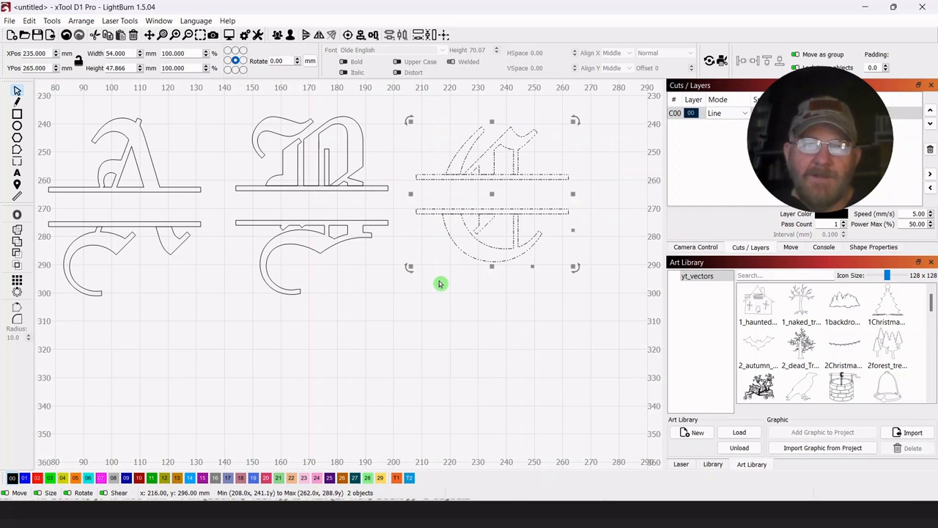
left_click(278, 37)
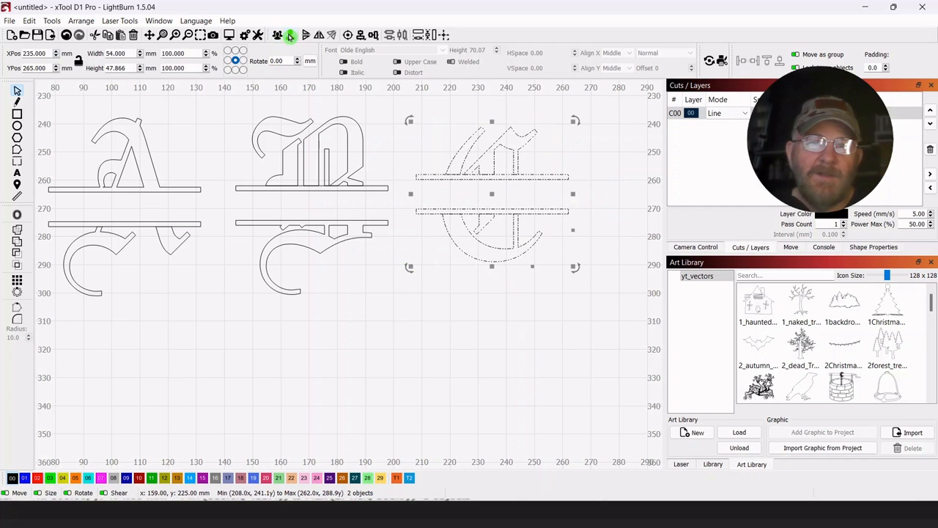
left_click(473, 323)
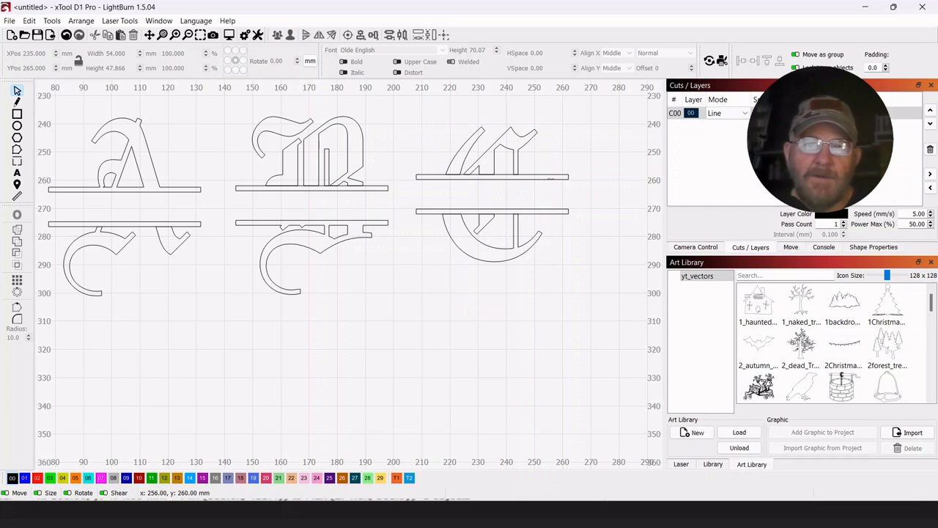
Group the two horizontal strips along the C's gap as their own object
left_click(567, 178)
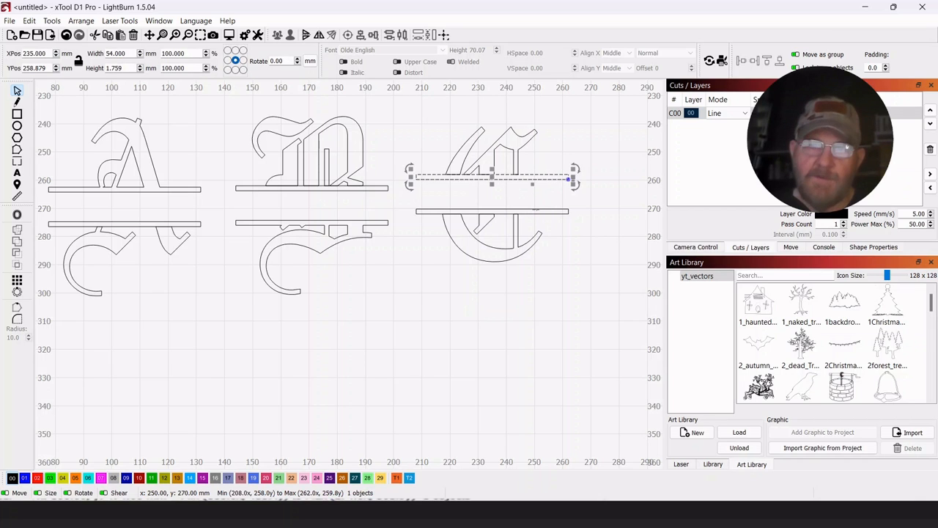
left_click(535, 210, "shift")
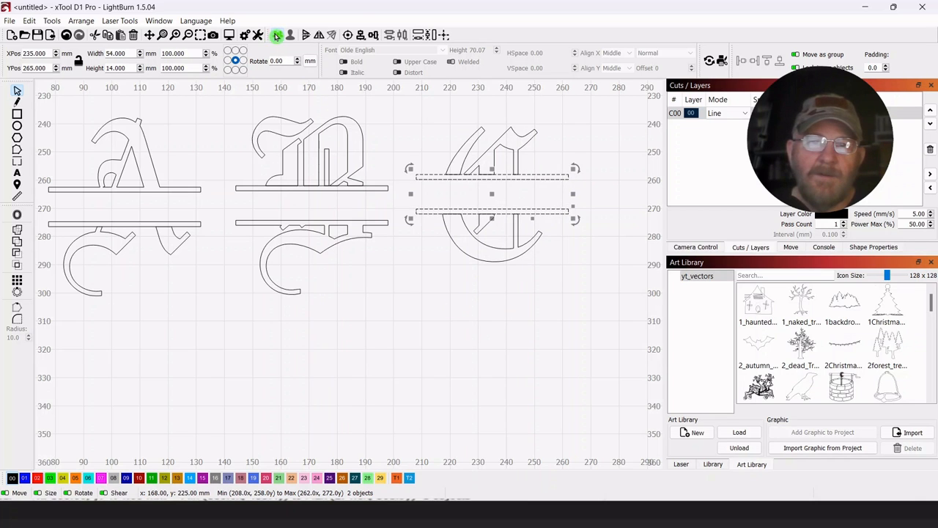
left_click(484, 333)
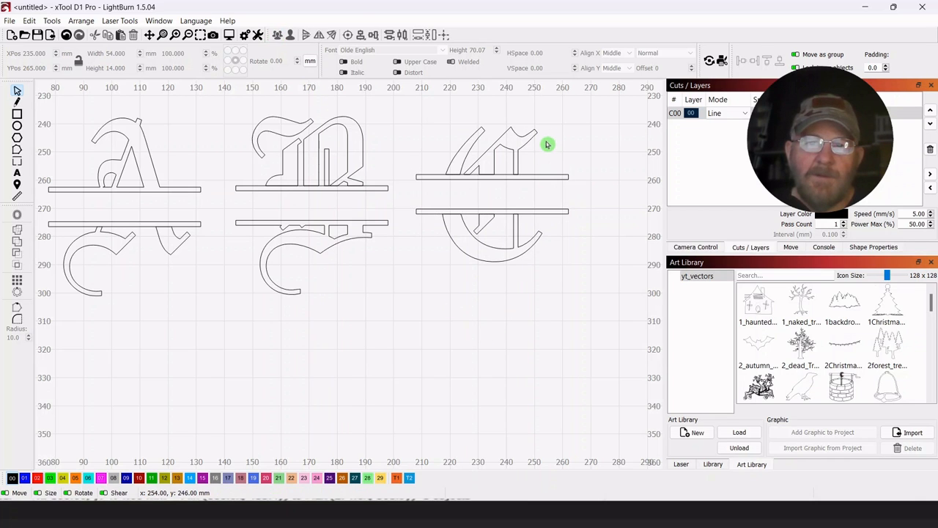
Group the letter pieces above the C's gap, leaving the strips out of the group
left_click_drag(567, 116, 442, 176)
left_click(598, 135)
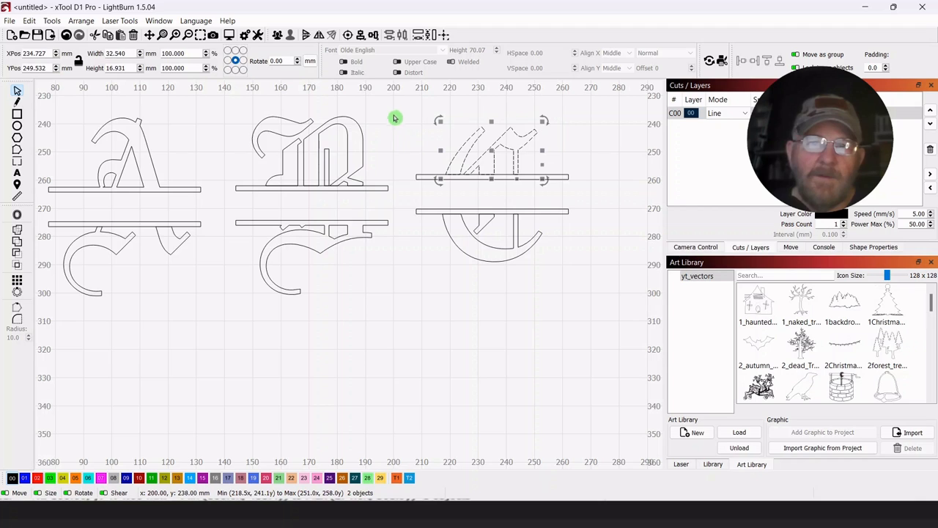
left_click(277, 36)
left_click(497, 305)
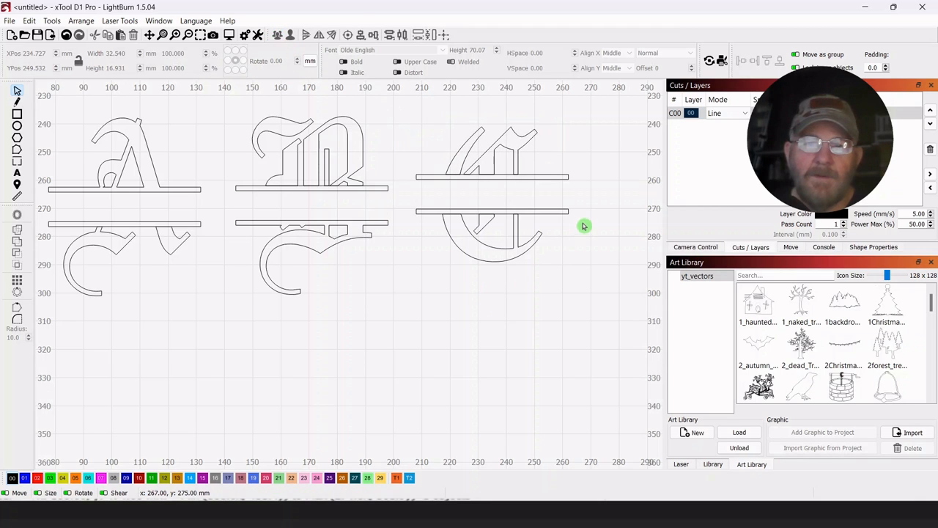
Group the letter pieces below the C's gap, leaving the strips out of the group
left_click_drag(575, 227, 433, 268)
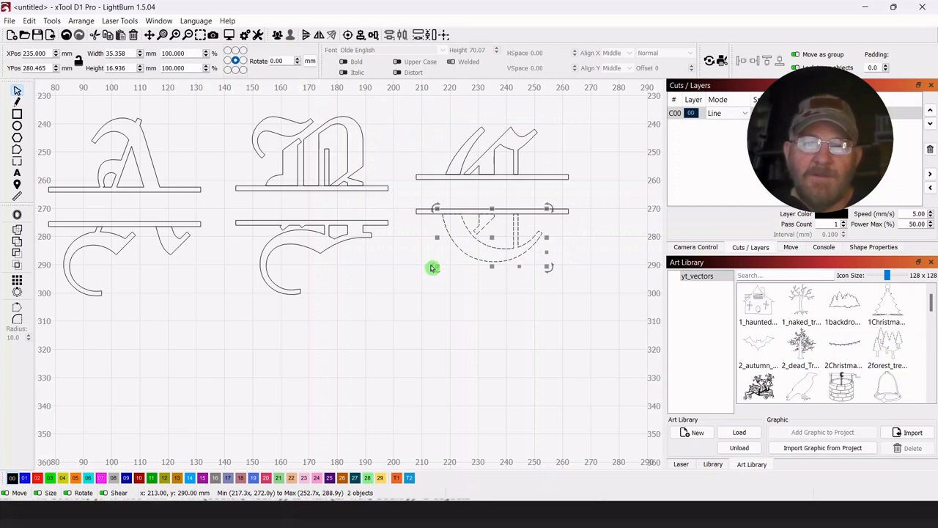
left_click(278, 36)
left_click(448, 305)
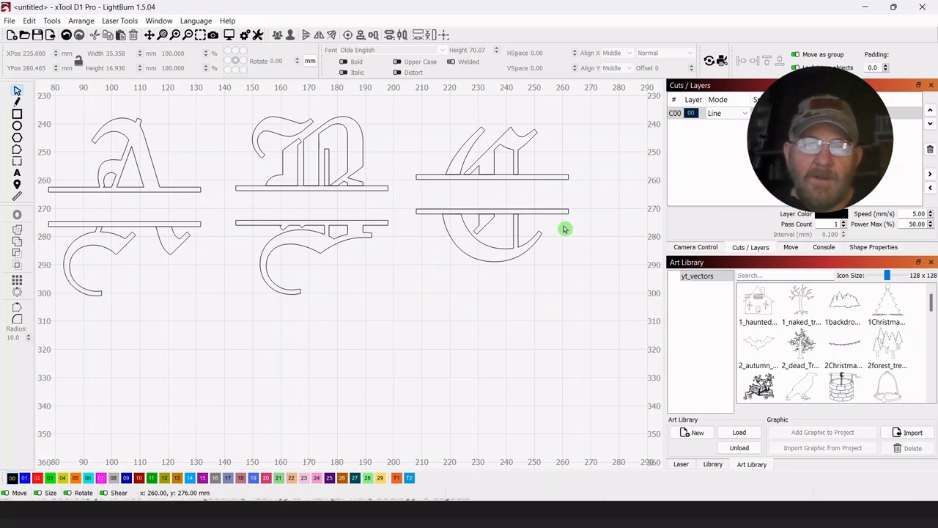
Group the upper and lower letter halves of the C together without the strips
left_click_drag(563, 227, 503, 257)
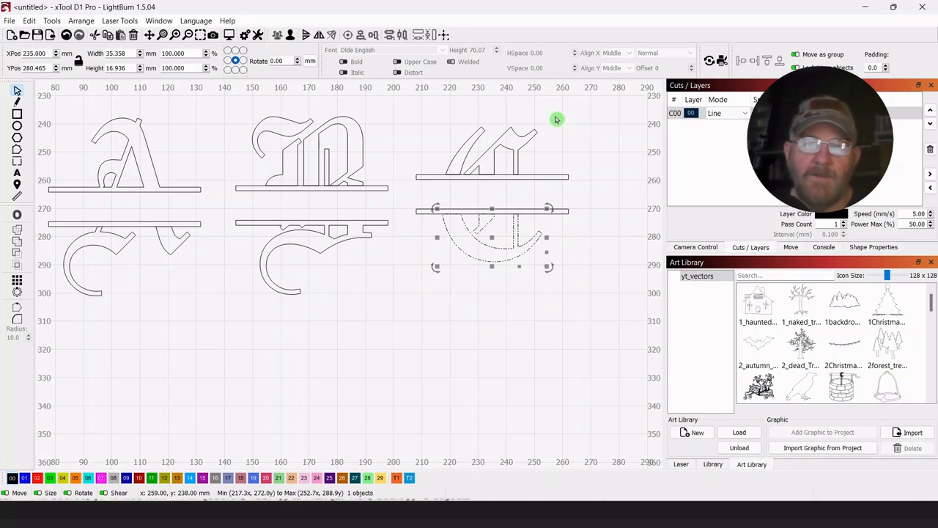
left_click(497, 145, "shift")
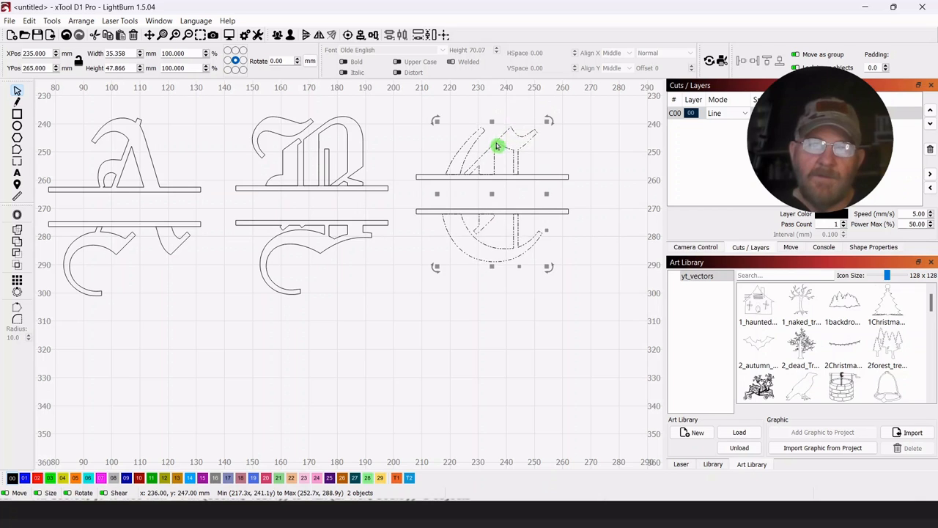
left_click(279, 35)
left_click(428, 342)
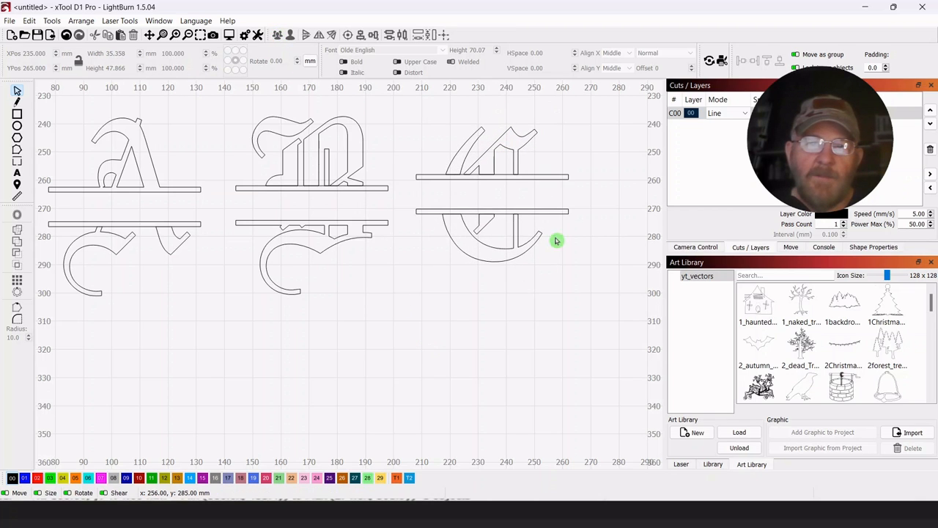
Weld the C's grouped letter halves and its grouped horizontal strips into one object with a Boolean union
left_click_drag(557, 190, 558, 192)
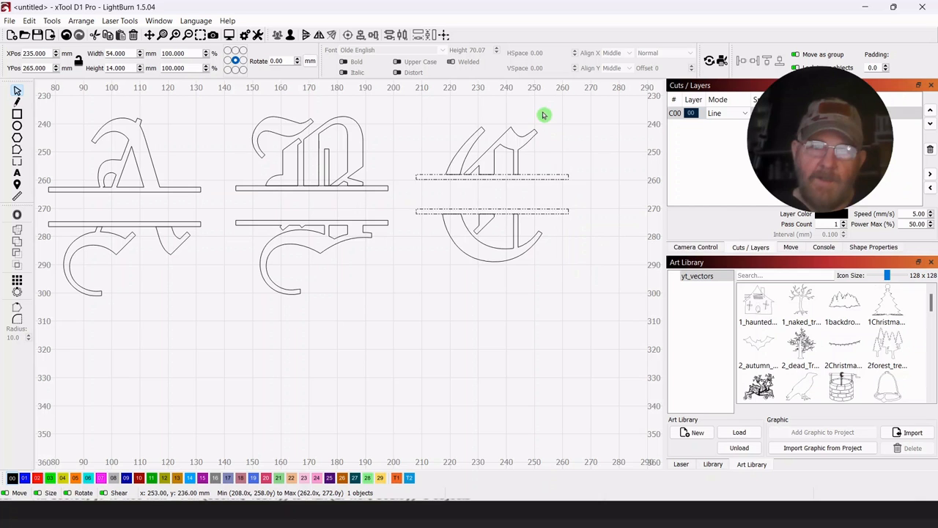
left_click(511, 140, "shift")
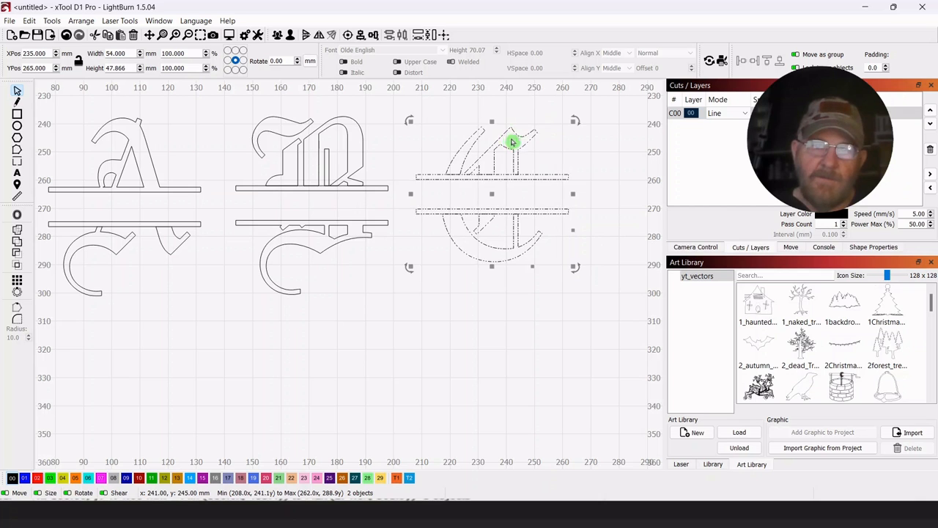
left_click(16, 229)
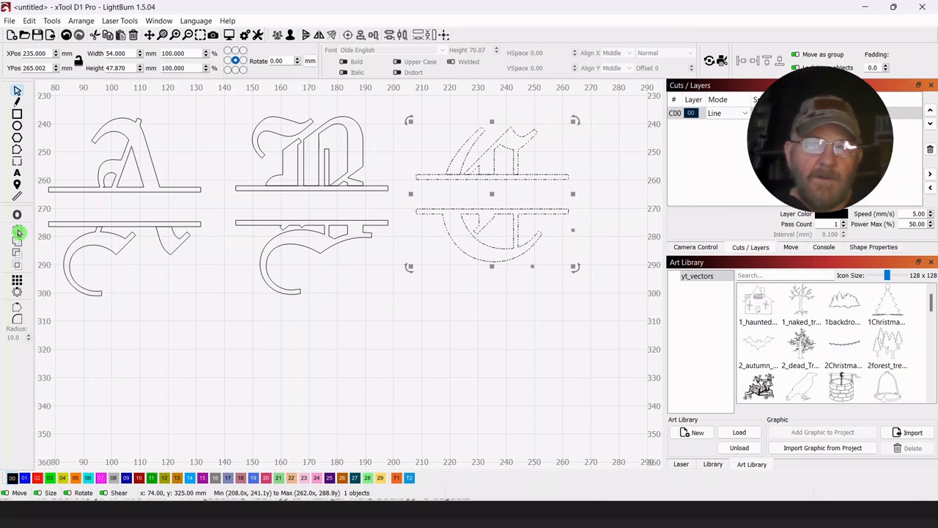
left_click(397, 326)
Move the welded C monogram level with the A and B, centred at about X 236, Y 269 mm
left_click(551, 233)
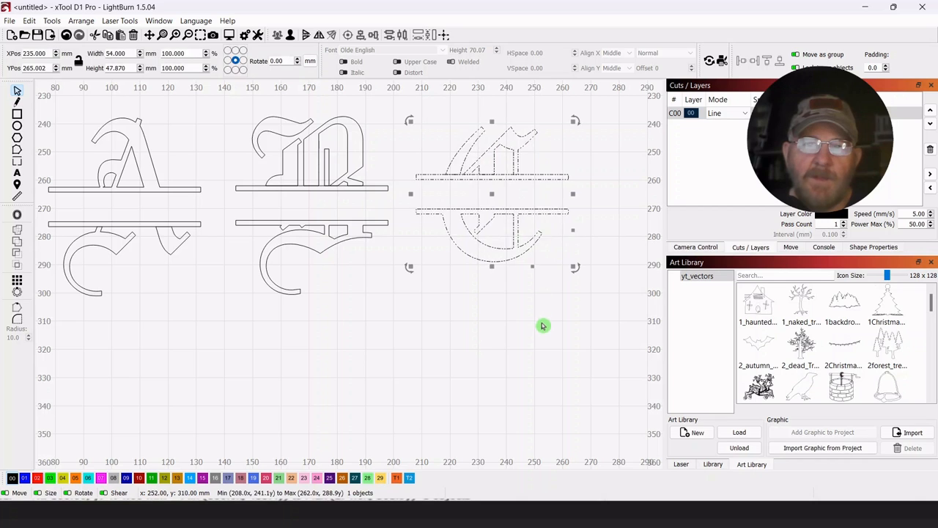
left_click(543, 326)
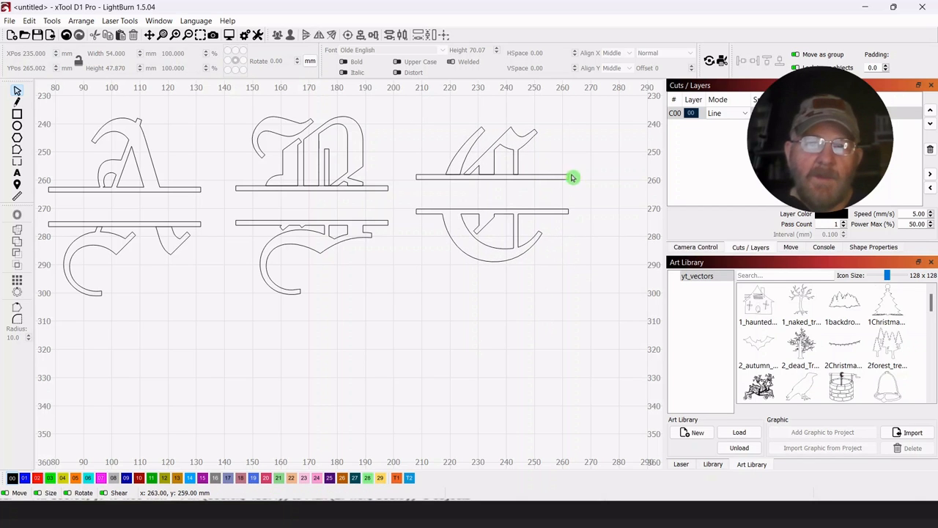
left_click_drag(471, 210, 495, 209)
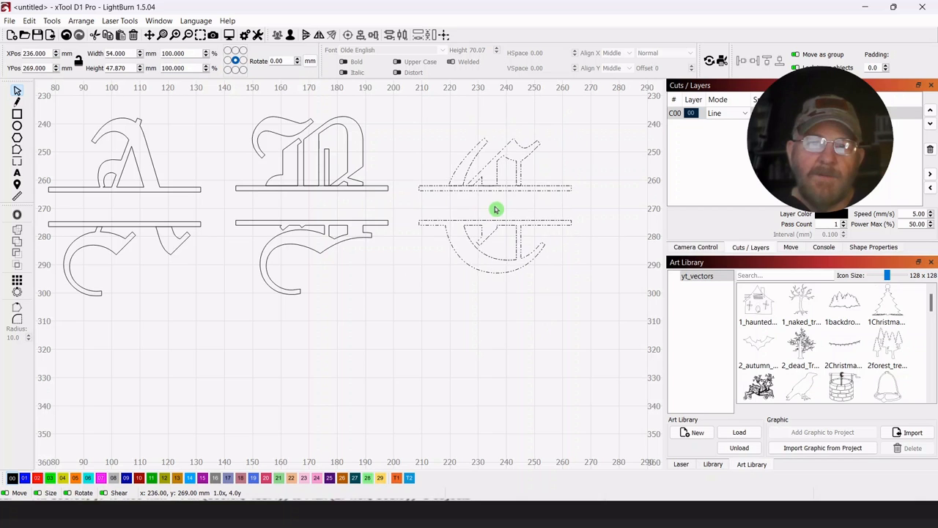
left_click(436, 299)
Save the A monogram to the yt_vectors art library as a graphic named "a momogram"
scroll(386, 322, "down", 2)
left_click_drag(299, 338, 344, 322)
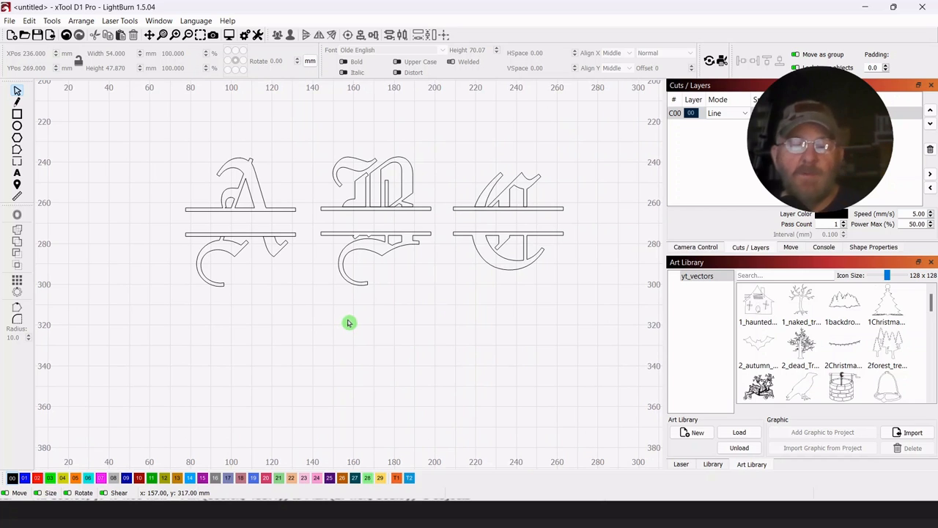
left_click_drag(469, 318, 412, 324)
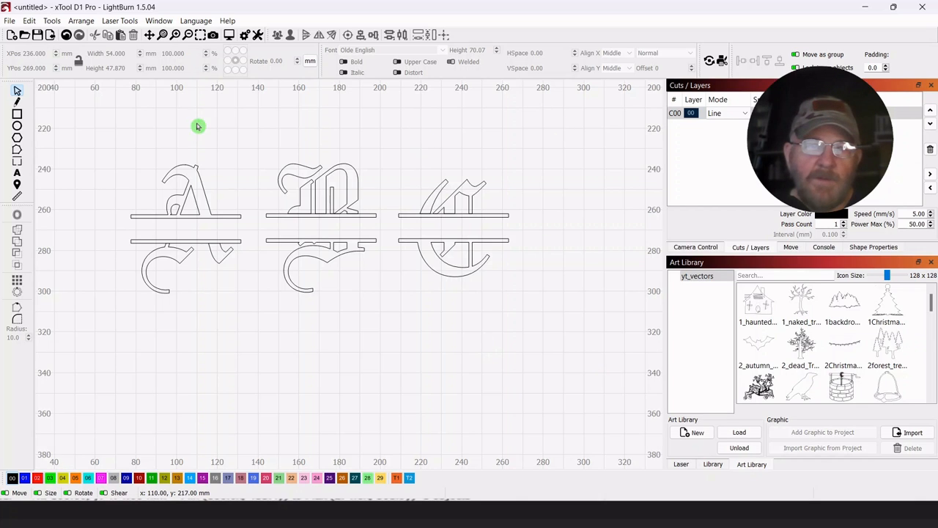
left_click_drag(232, 138, 121, 316)
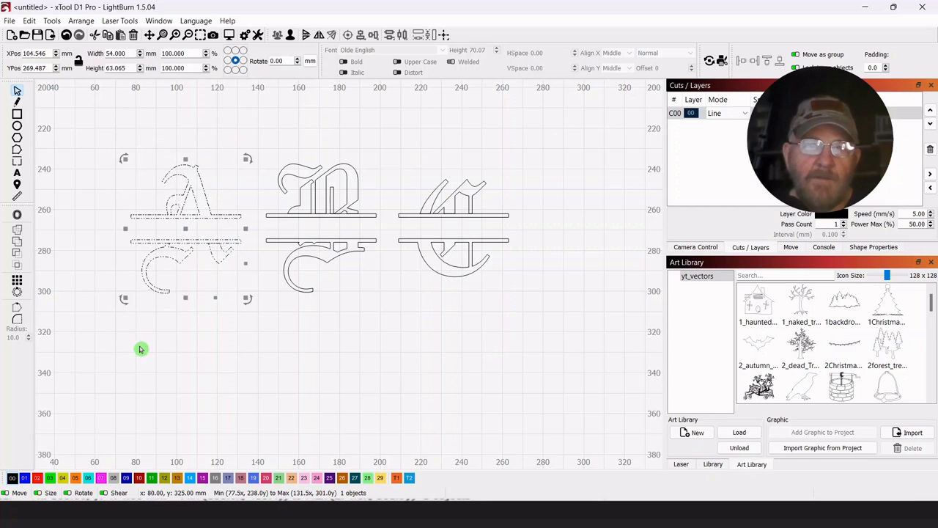
left_click(816, 450)
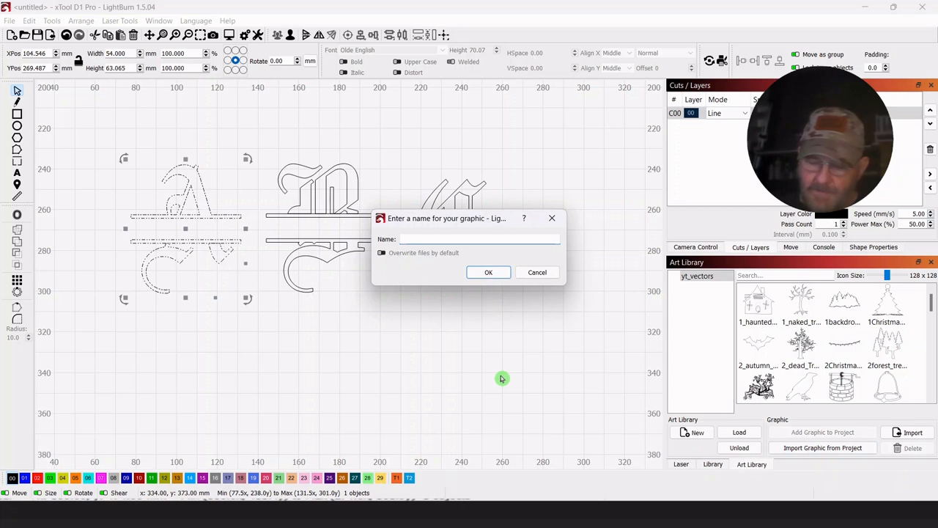
type("a momogram")
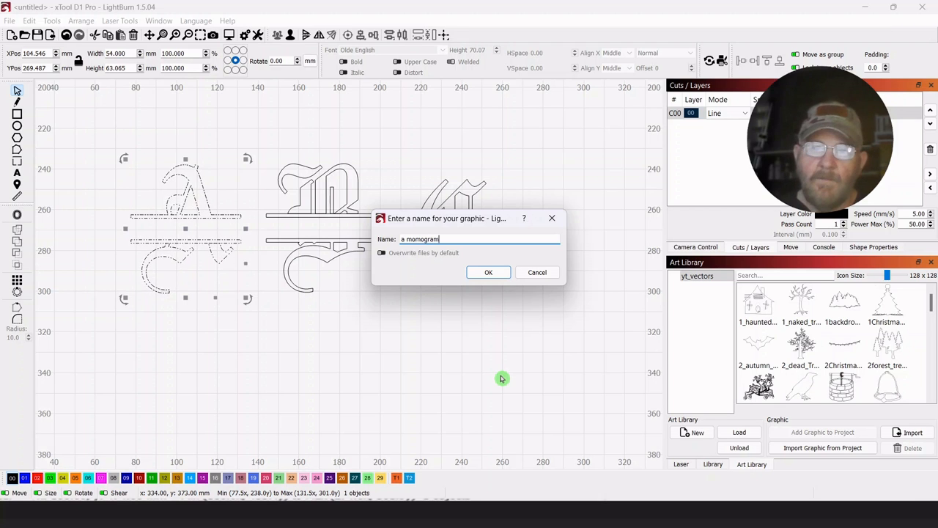
left_click(481, 272)
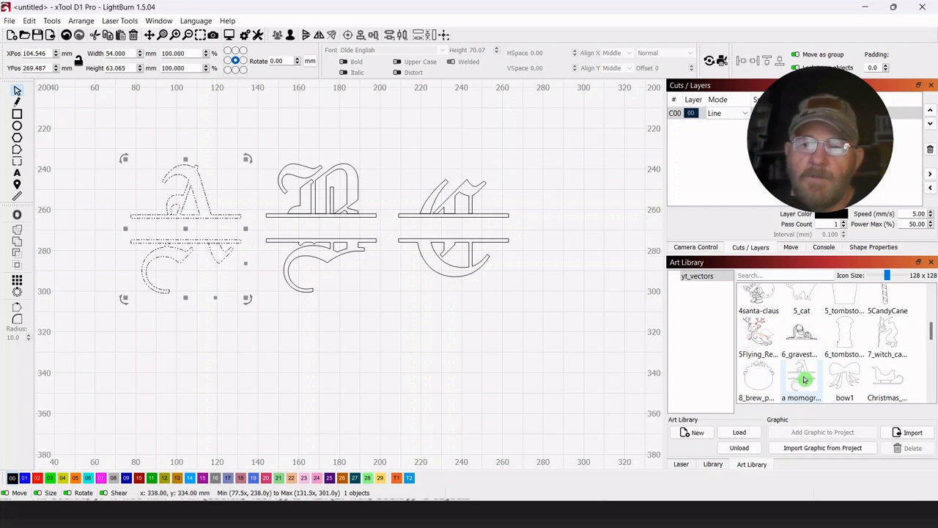
Place a copy of the saved A monogram from the art library below the C monogram, and delete that copy again
left_click_drag(804, 379, 469, 379)
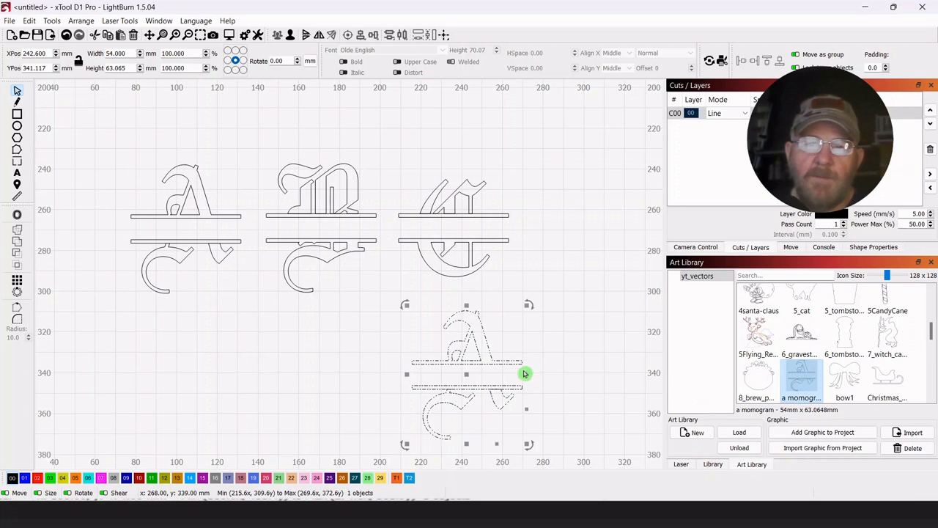
left_click(606, 321)
left_click_drag(521, 307, 446, 373)
right_click(466, 373)
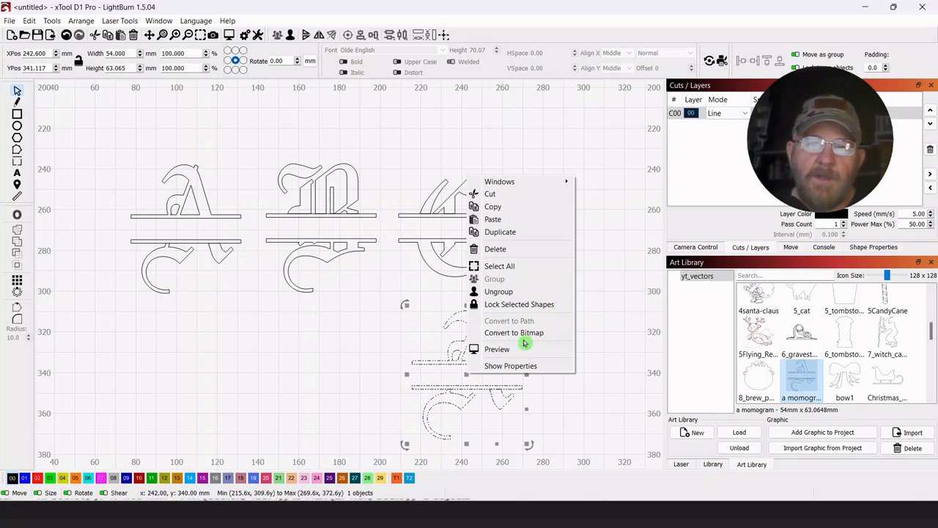
left_click(494, 250)
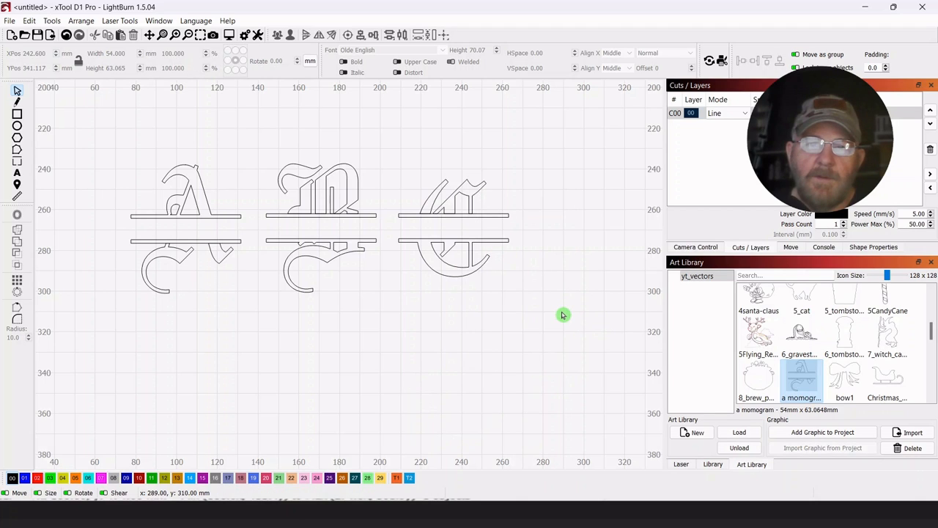
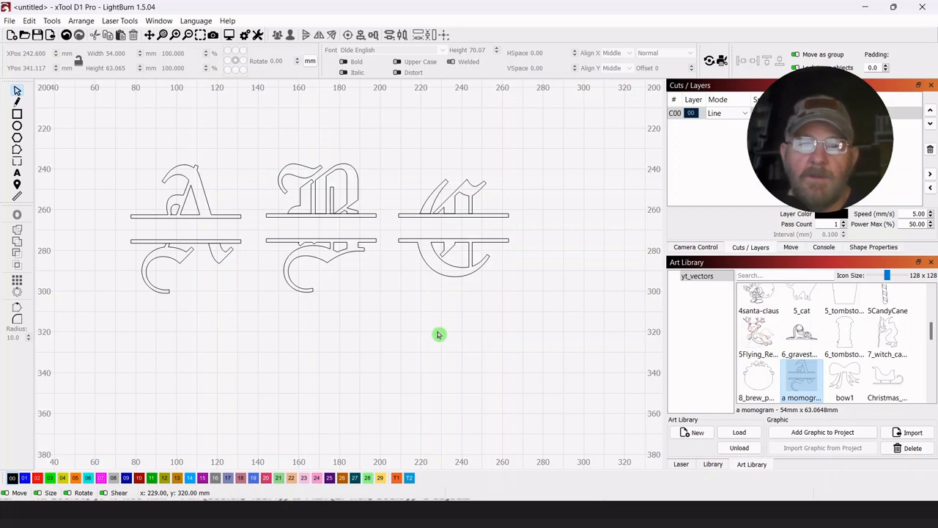
Start a text object below the A monogram in the Olde English font and reduce the text height to 22.57 mm
scroll(354, 326, "up", 2)
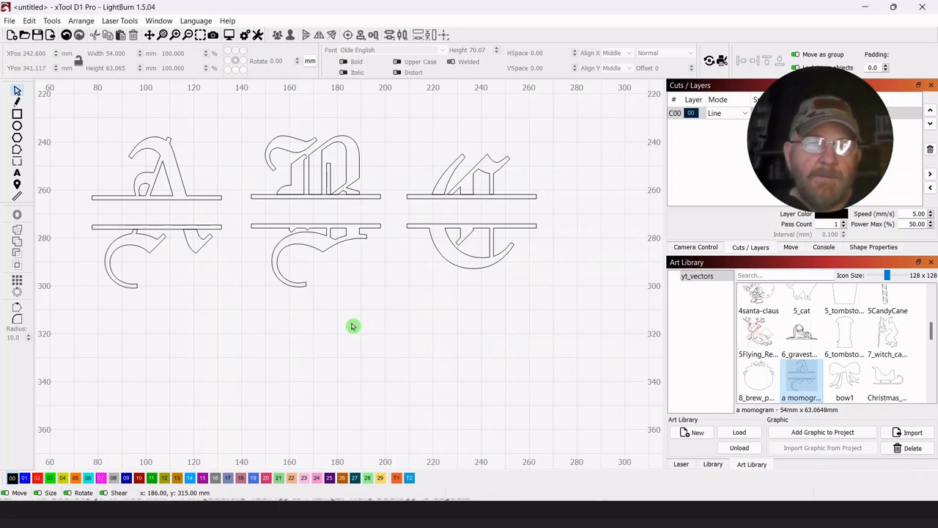
left_click_drag(371, 319, 369, 336)
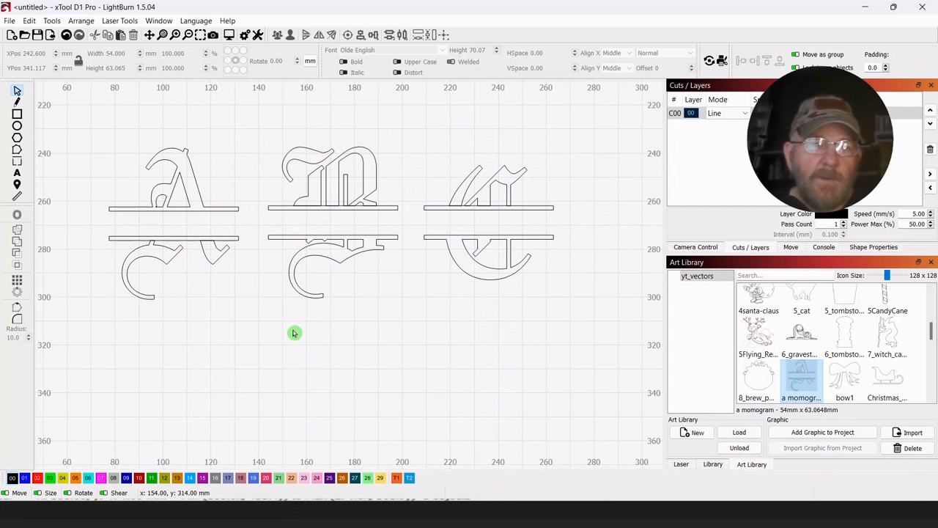
left_click_drag(295, 332, 320, 325)
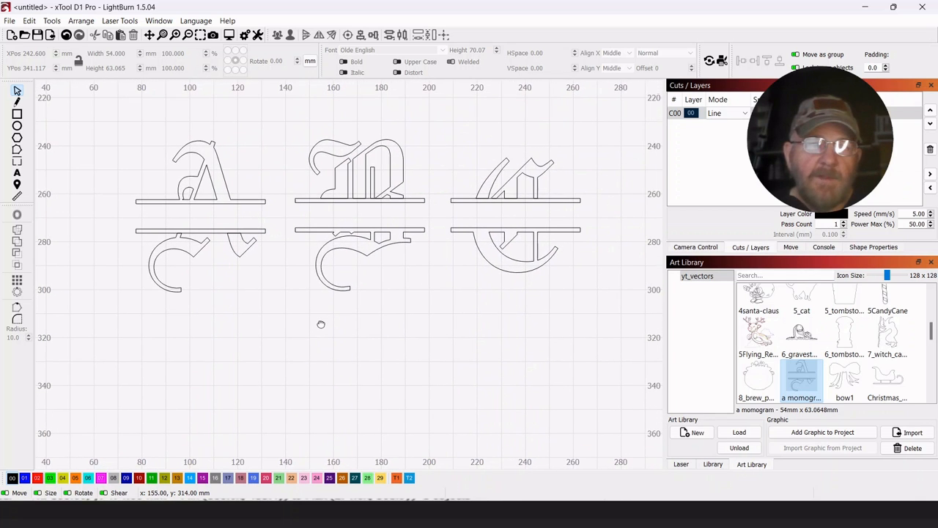
left_click(18, 176)
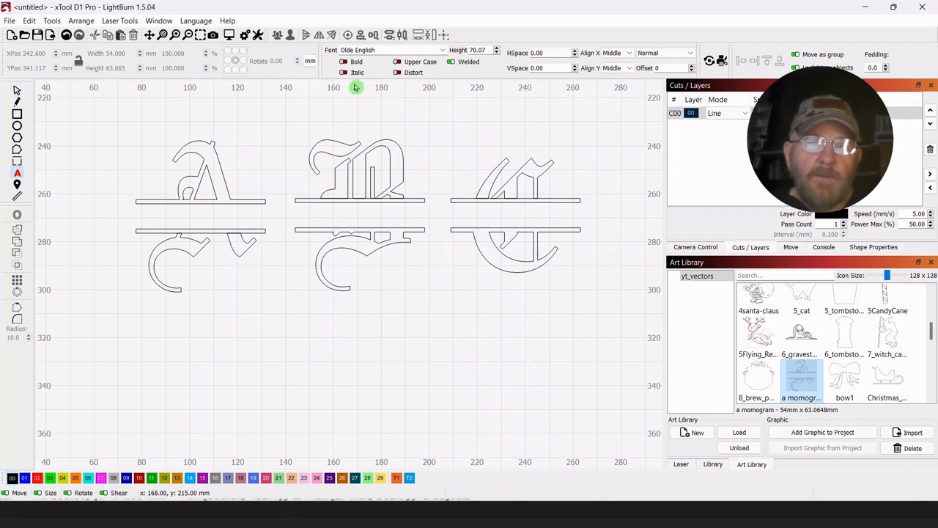
left_click(212, 300)
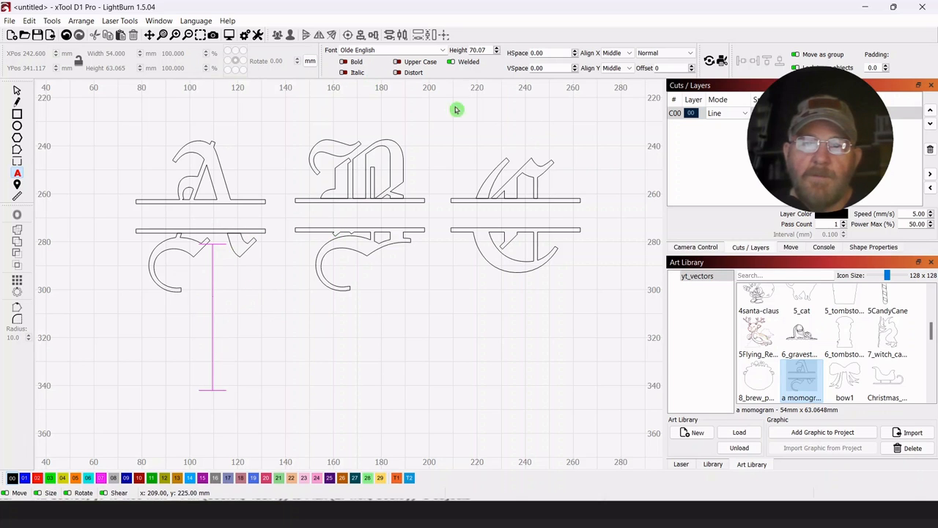
left_click(498, 55)
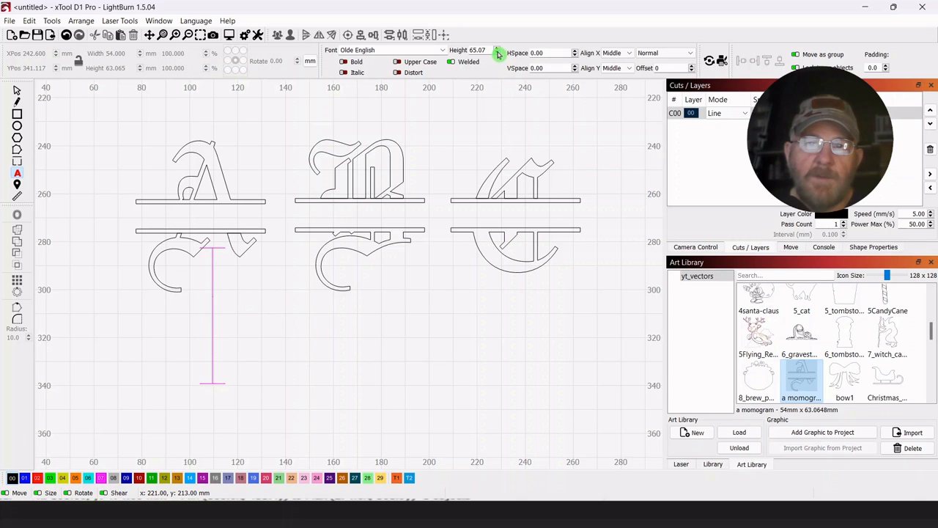
left_click(497, 55)
left_click(497, 55)
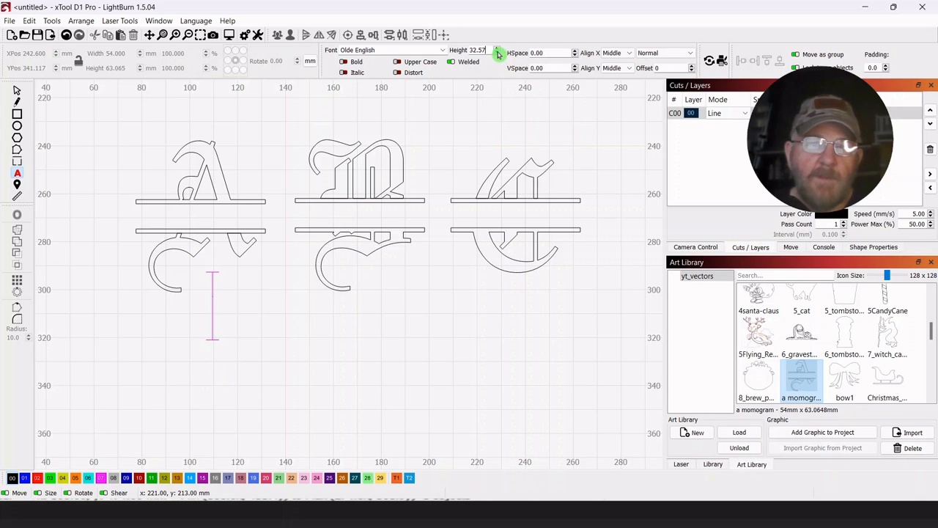
left_click(498, 55)
left_click(498, 55)
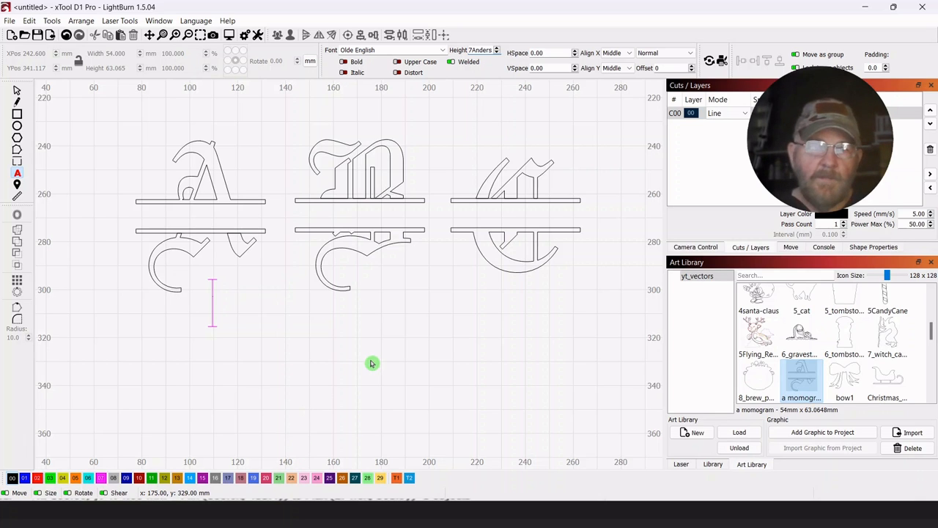
Add the family name as text below the B monogram and move it to the empty area below and between the B and C
left_click(337, 333)
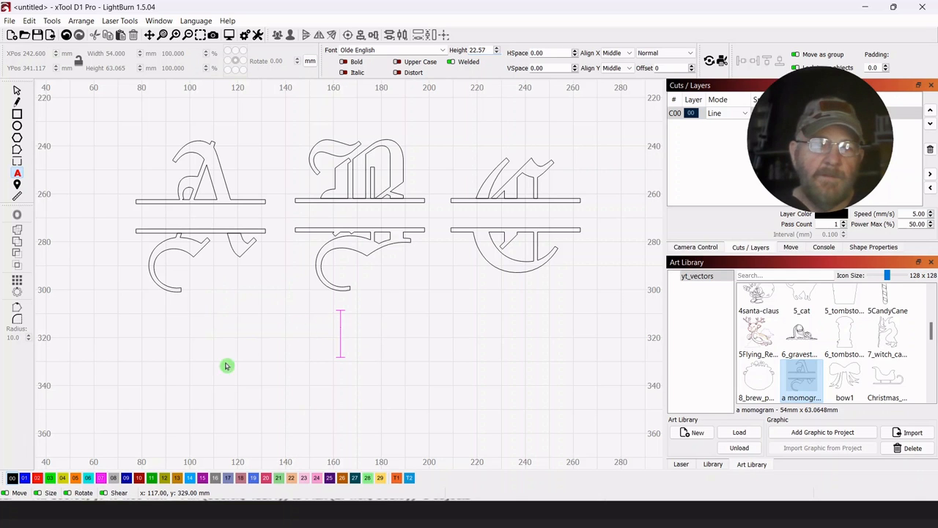
type("A")
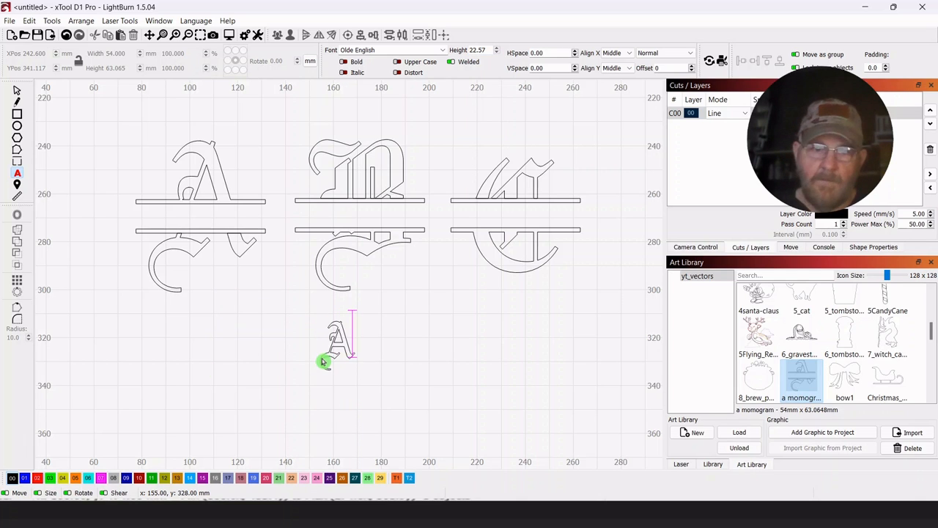
type("nders")
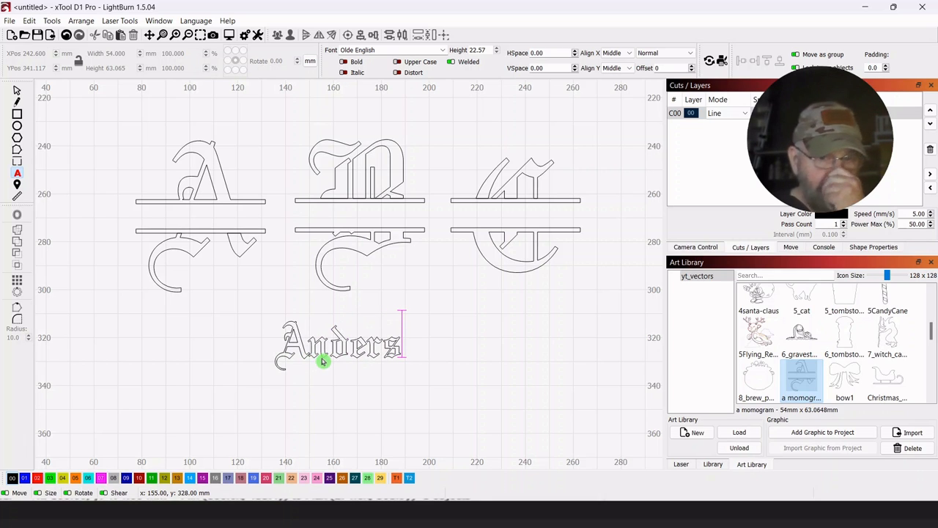
left_click(16, 94)
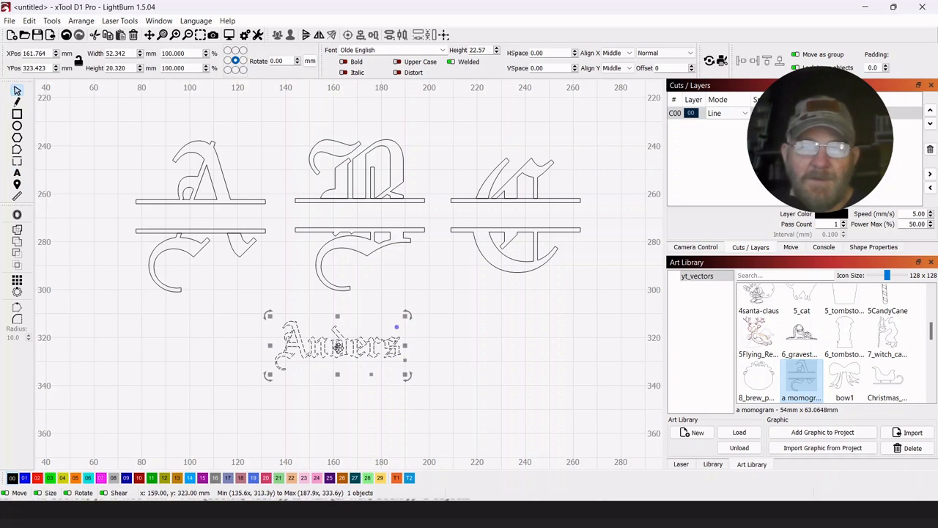
left_click_drag(341, 346, 400, 371)
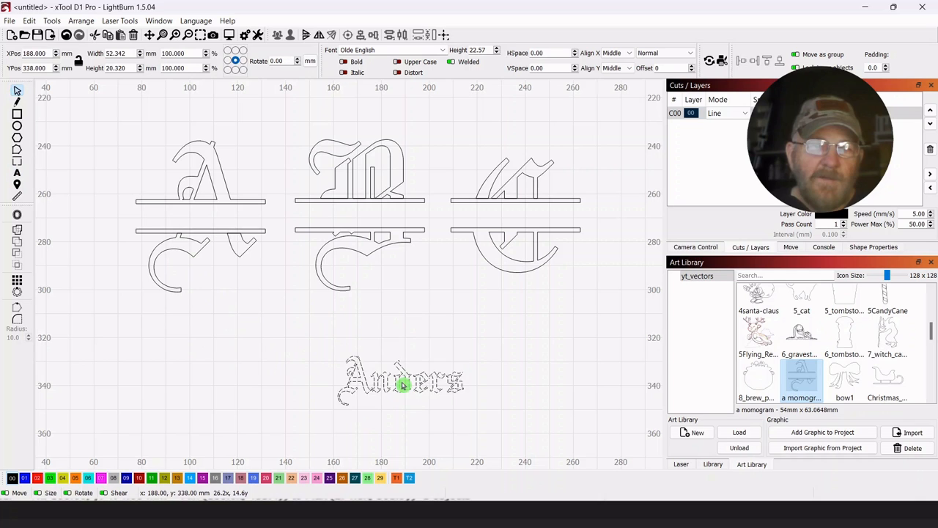
Ungroup the A monogram and move its lower half down 5 mm to widen the gap
left_click_drag(256, 145, 164, 258)
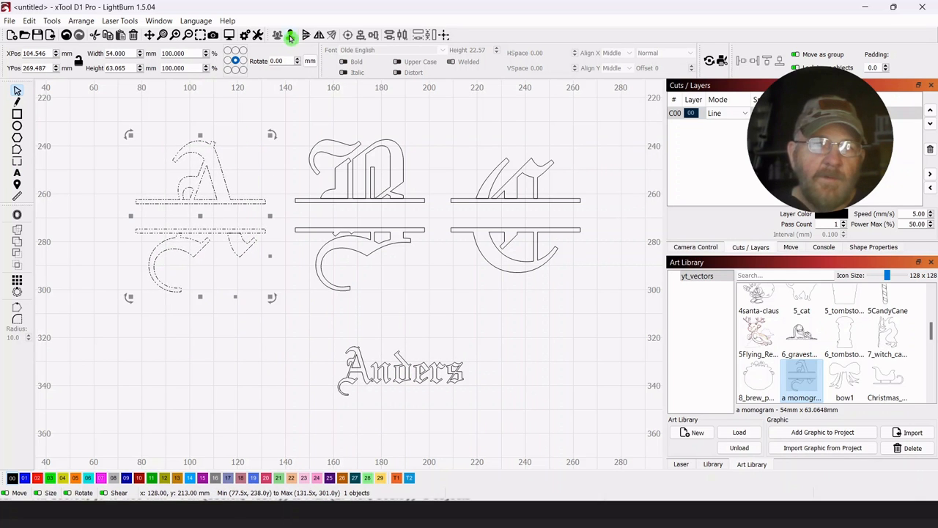
left_click(211, 381)
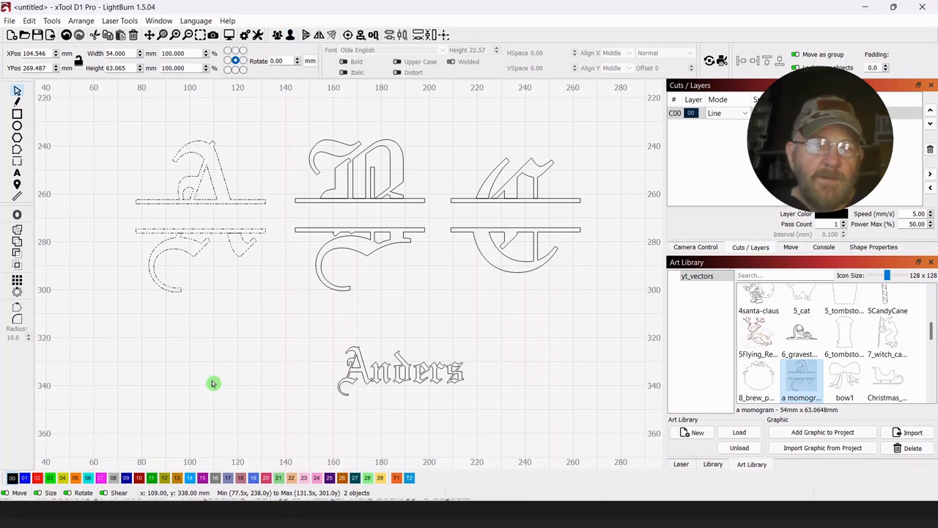
left_click(225, 251)
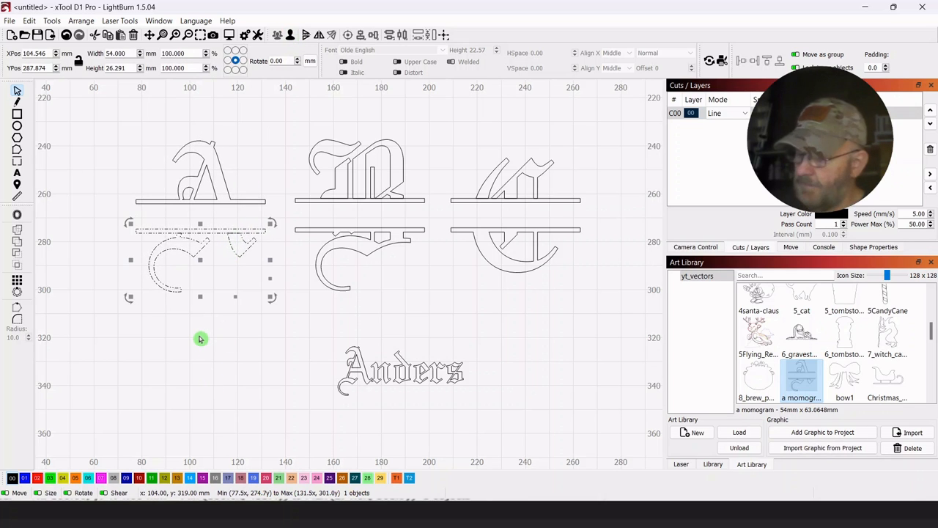
key("Down")
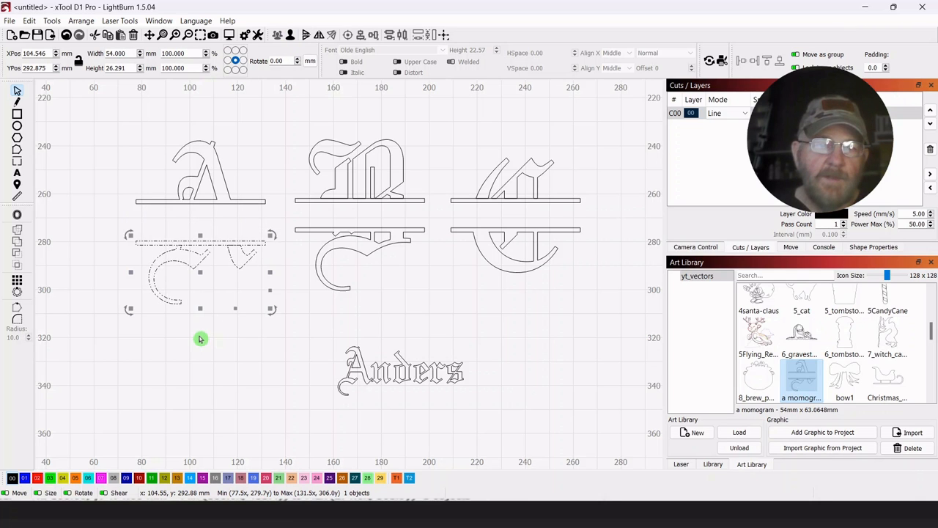
left_click(205, 381)
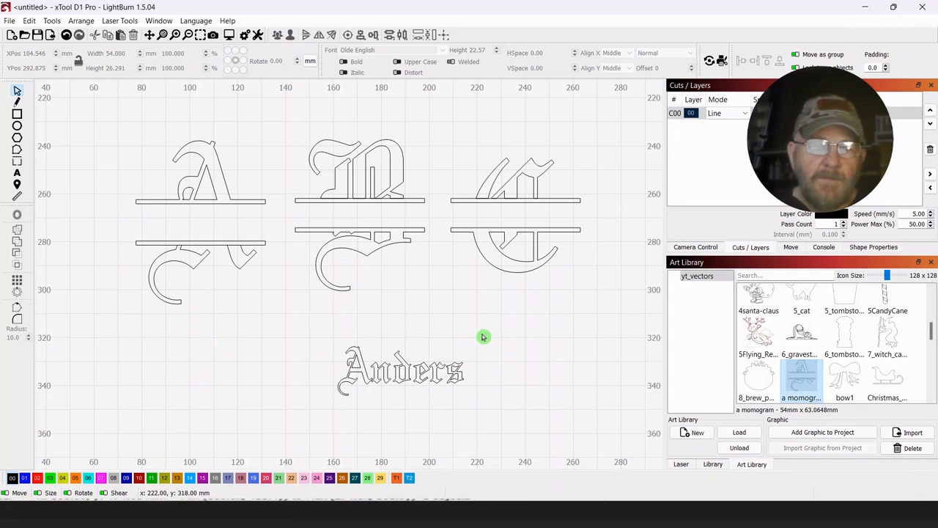
Move the name text into the A monogram's gap and scale it down to about 40.1 × 15.6 mm, centred at about X 102, Y 272 mm
left_click_drag(483, 334, 361, 406)
left_click_drag(404, 375, 194, 227)
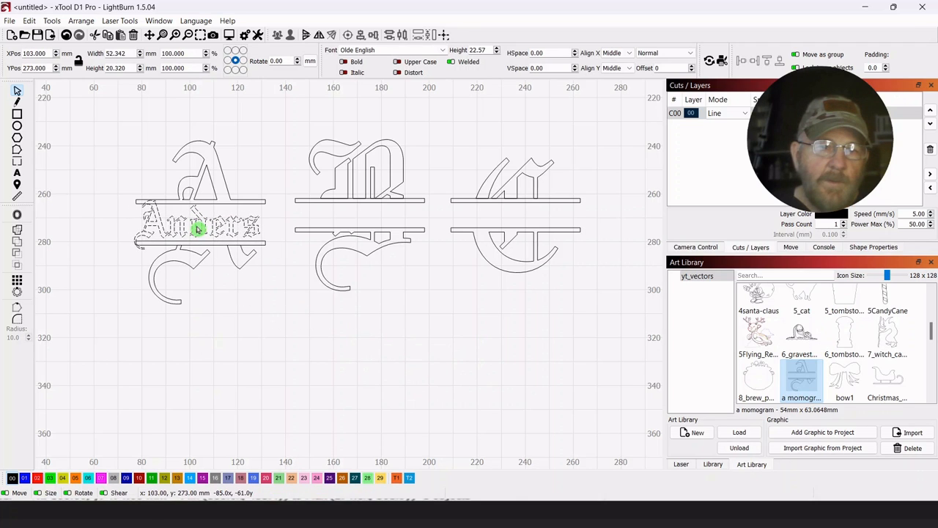
left_click_drag(199, 229, 199, 230)
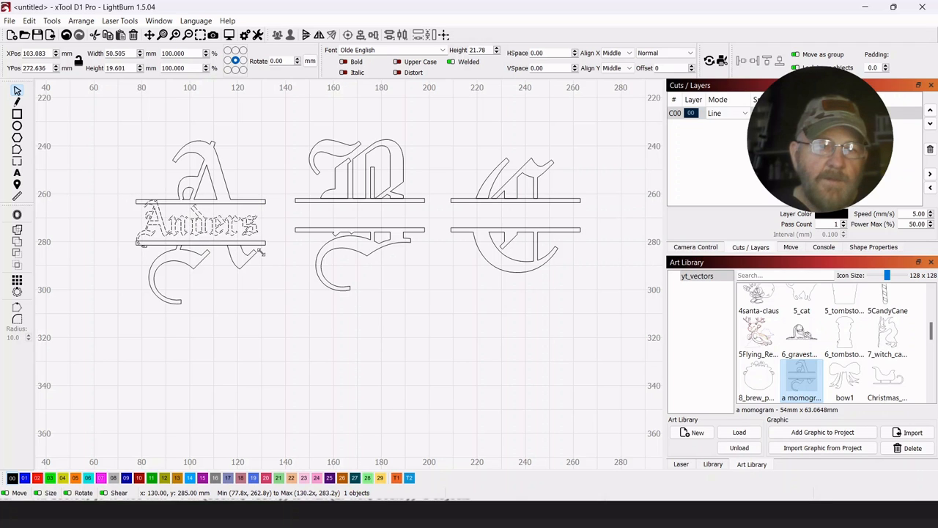
left_click_drag(192, 227, 194, 225)
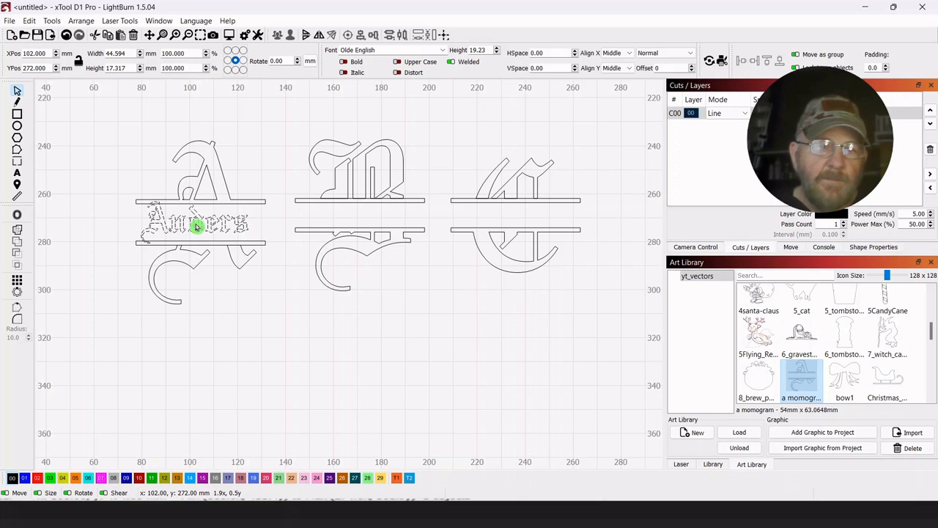
left_click(198, 227)
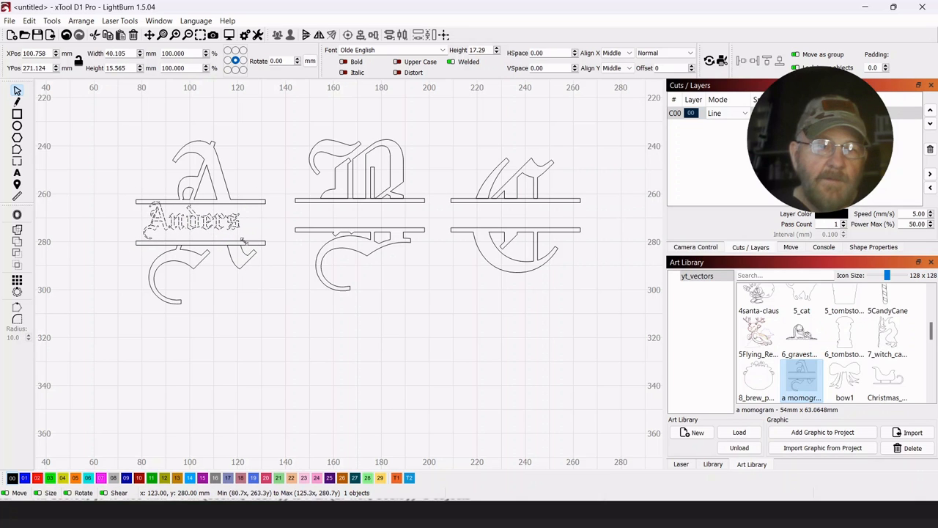
left_click_drag(192, 220, 196, 227)
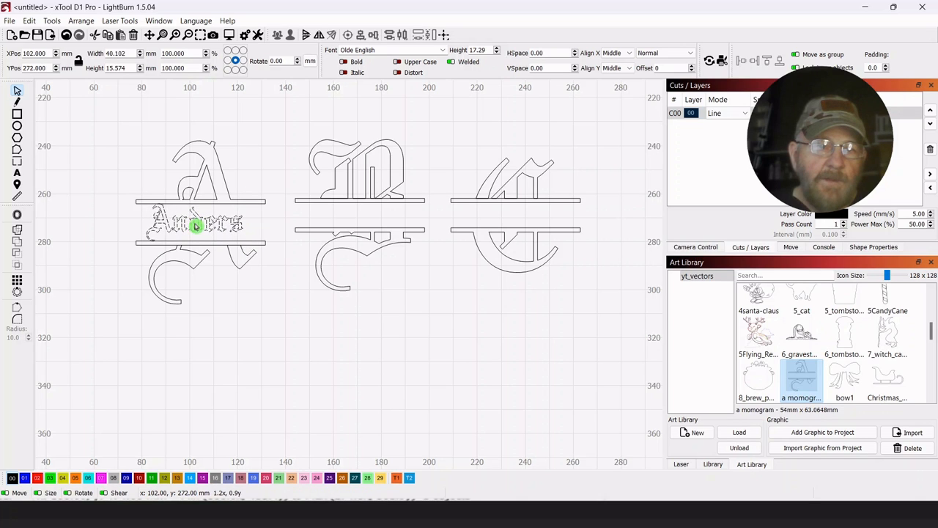
left_click(249, 331)
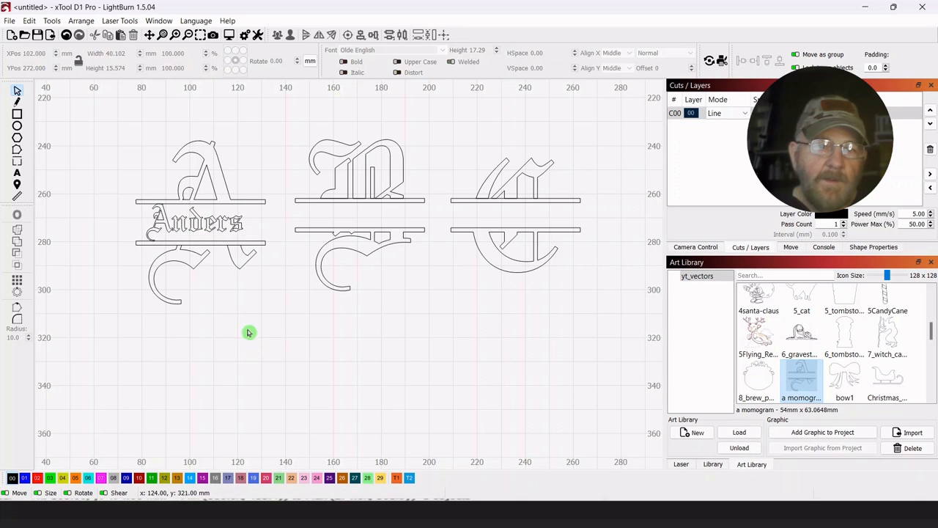
Stretch the name text to about 49.7 mm wide at the same height and recentre it at about X 105, Y 272 mm
left_click(242, 231)
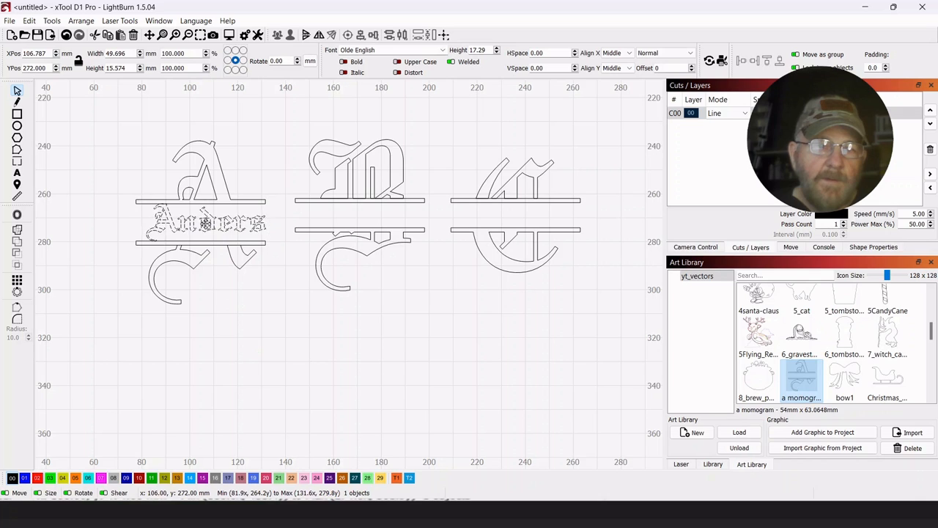
left_click_drag(205, 222, 203, 226)
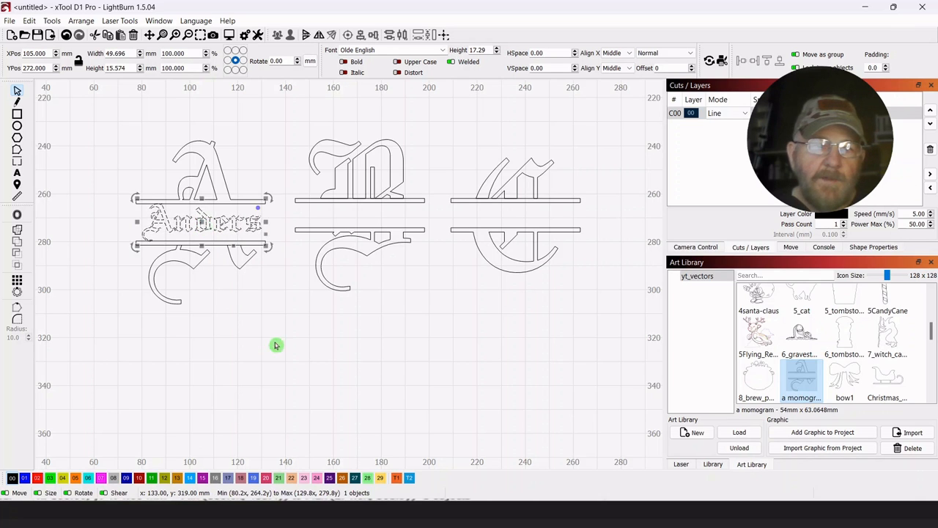
left_click(304, 367)
Group the A monogram's two halves and the name text into one object
left_click_drag(256, 128, 138, 325)
left_click(277, 40)
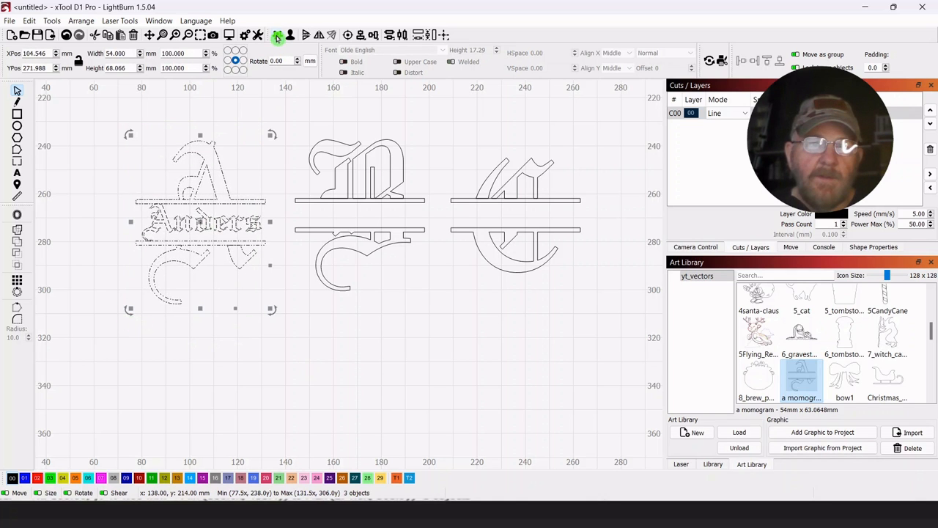
left_click(230, 364)
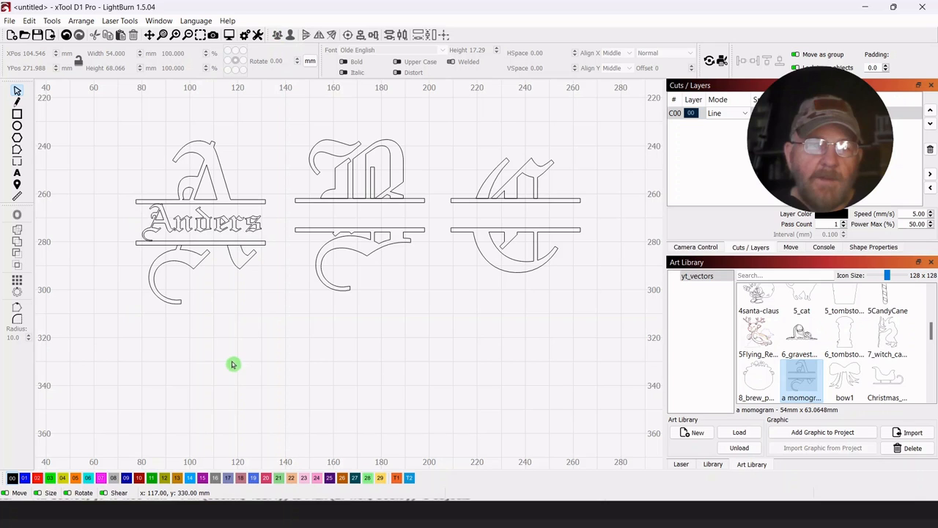
Ungroup the B monogram and move its lower half down 5 mm to widen the gap
left_click(349, 228)
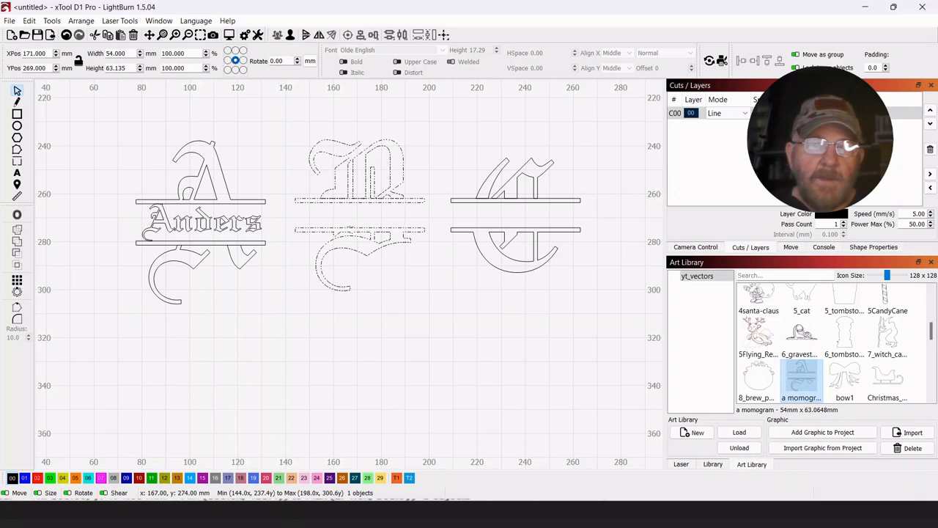
left_click(291, 35)
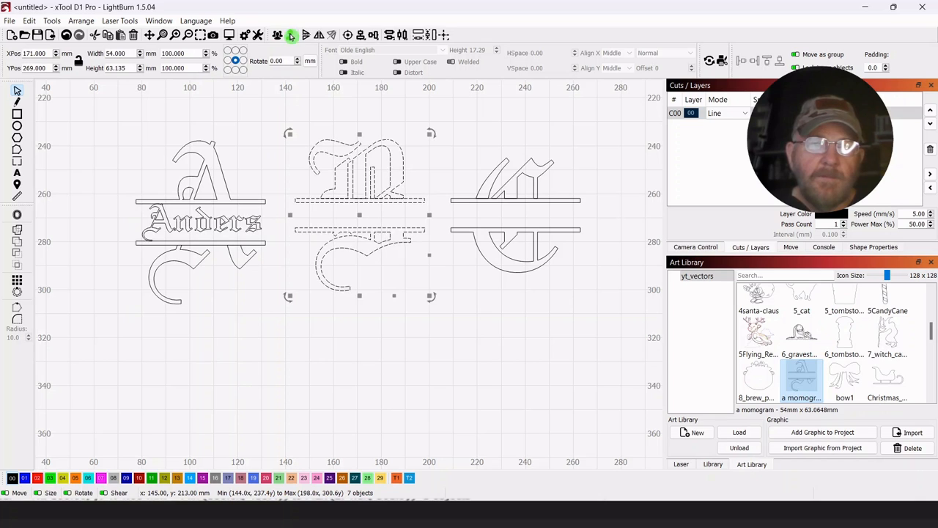
left_click(492, 377)
left_click(407, 253)
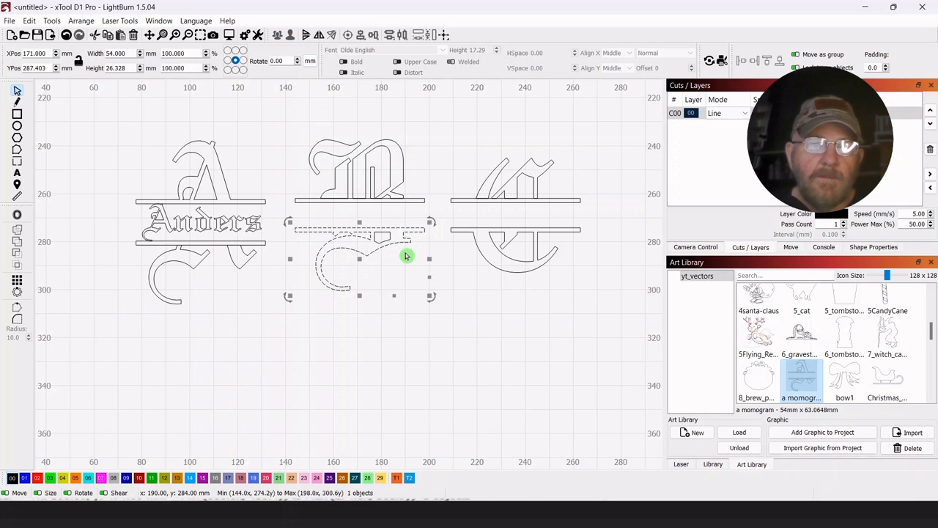
left_click(494, 328)
left_click_drag(414, 222, 319, 256)
left_click(433, 320)
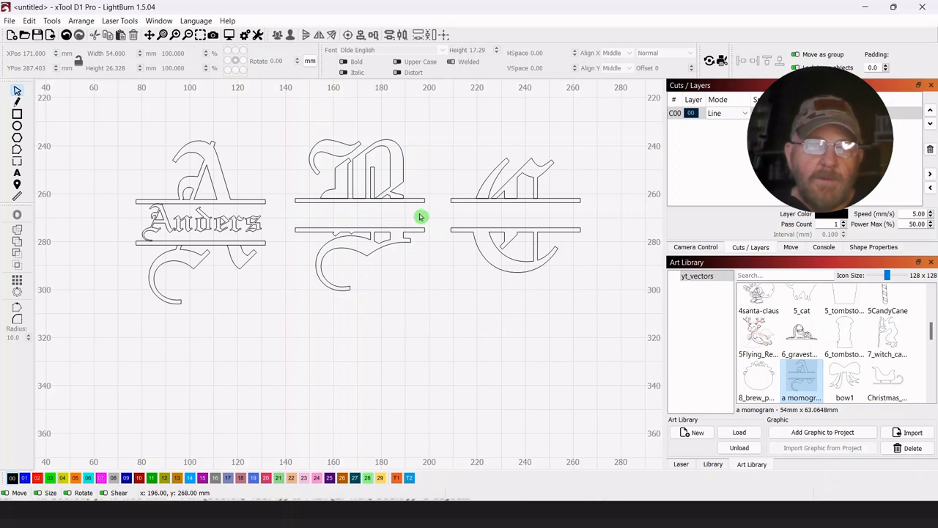
left_click_drag(422, 218, 298, 296)
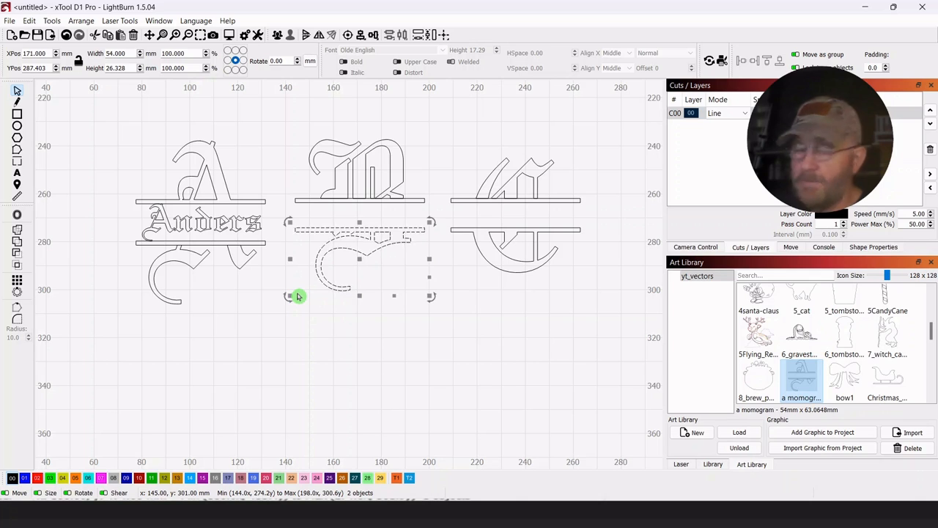
key("Down")
left_click(246, 350)
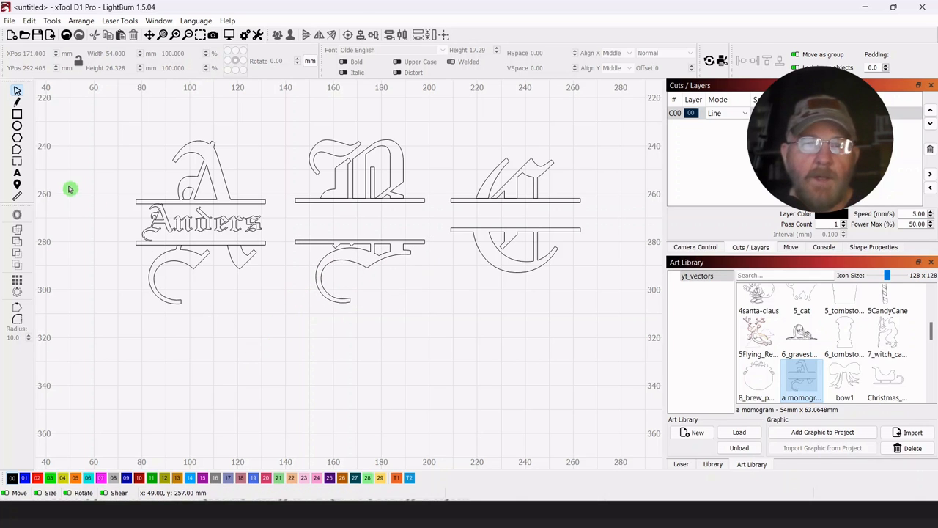
Add a name starting with B as Old English text, 17.29 mm high, in the empty area below the B monogram
left_click(17, 174)
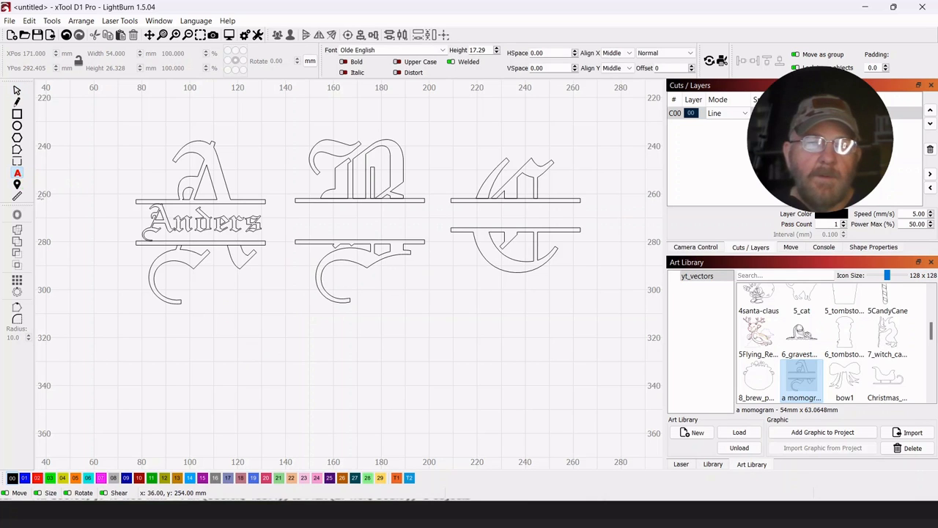
left_click(317, 350)
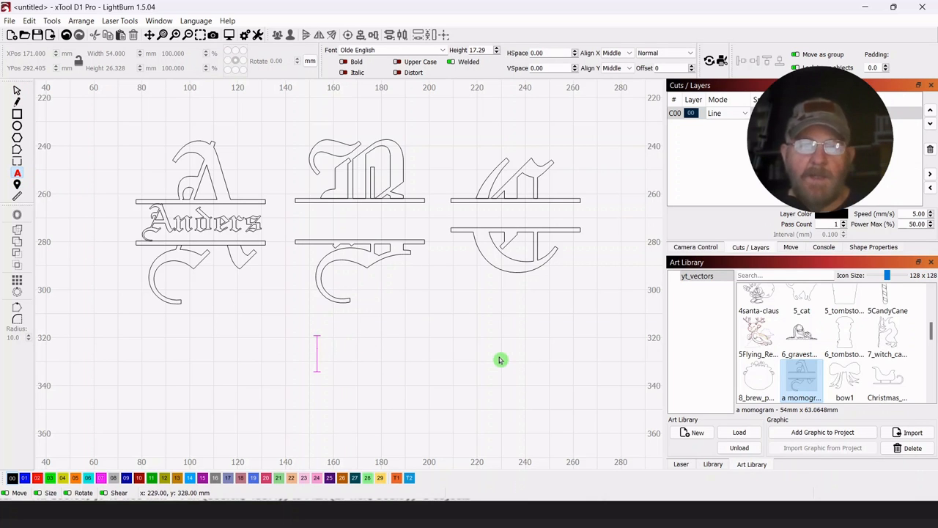
type("B")
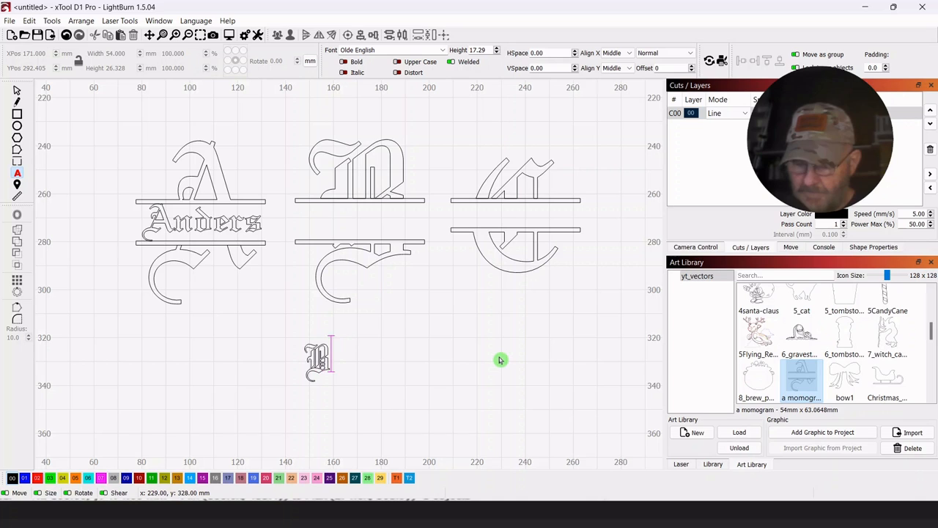
type("aily")
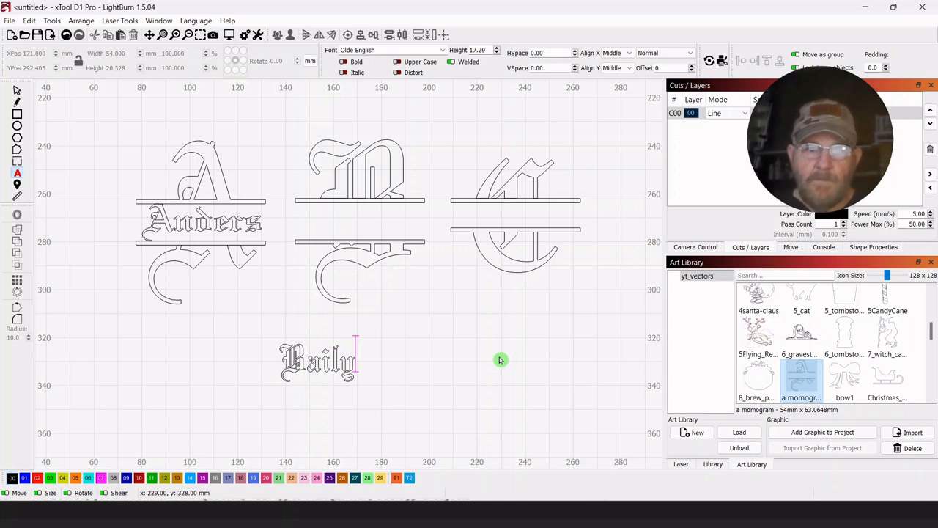
left_click(16, 92)
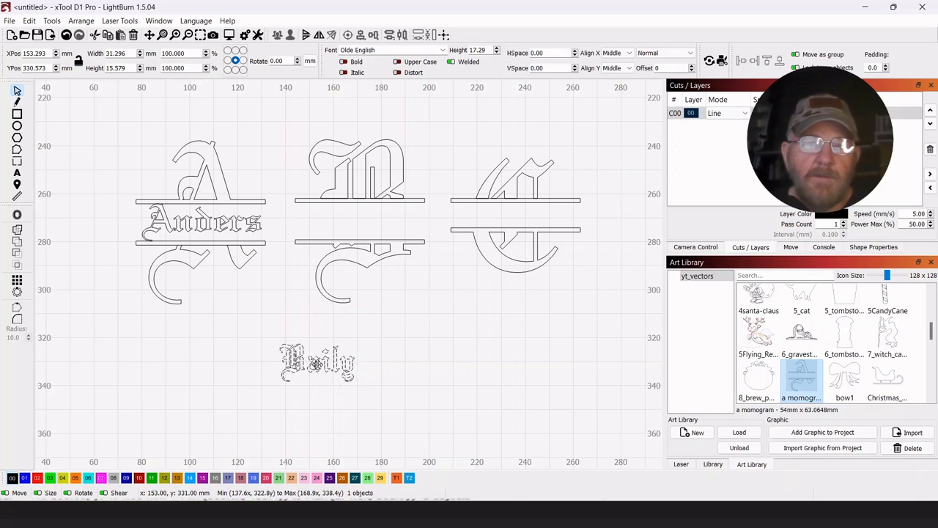
Move the name text into the B monogram's gap, stretch it to about 43.7 mm wide and centre it at X 171 mm
left_click_drag(316, 364, 421, 224)
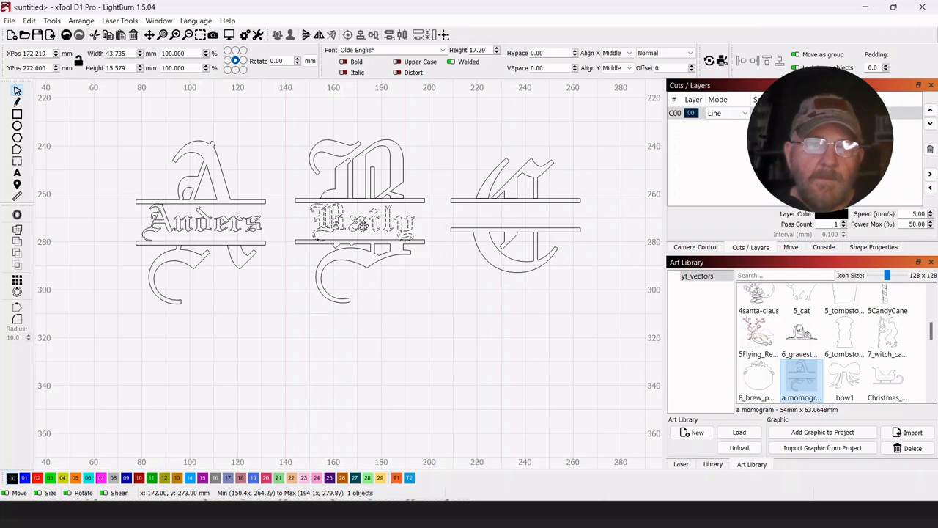
left_click_drag(362, 225, 360, 229)
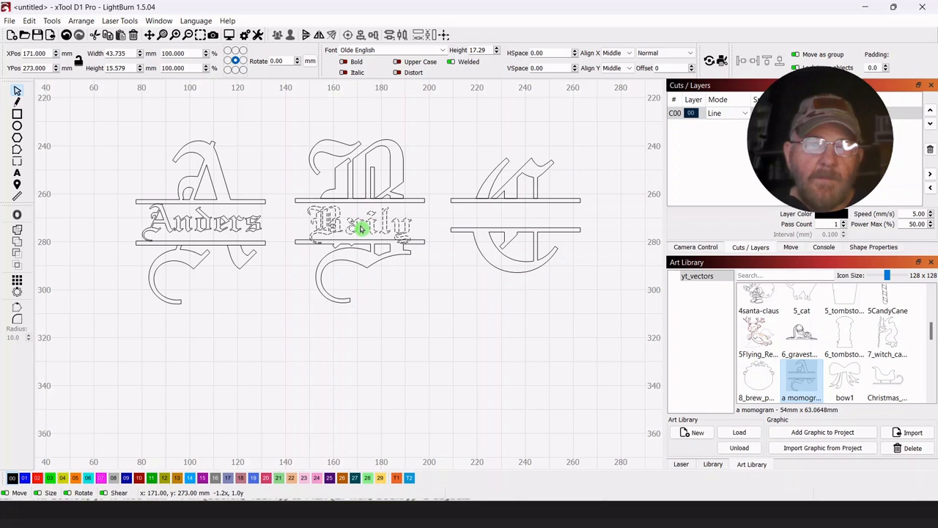
left_click(277, 219)
Assign the grouped A monogram and its name to fill layer 01
left_click_drag(274, 133, 121, 329)
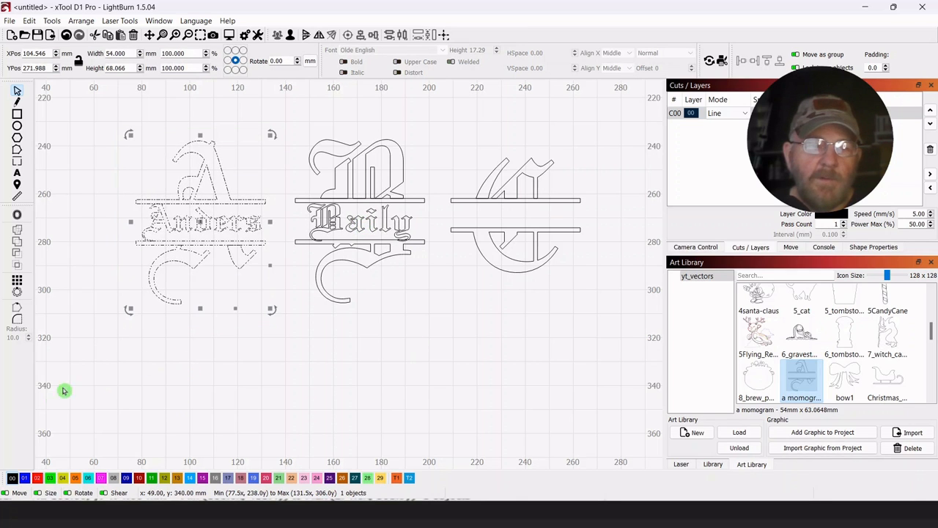
left_click(24, 477)
left_click(307, 382)
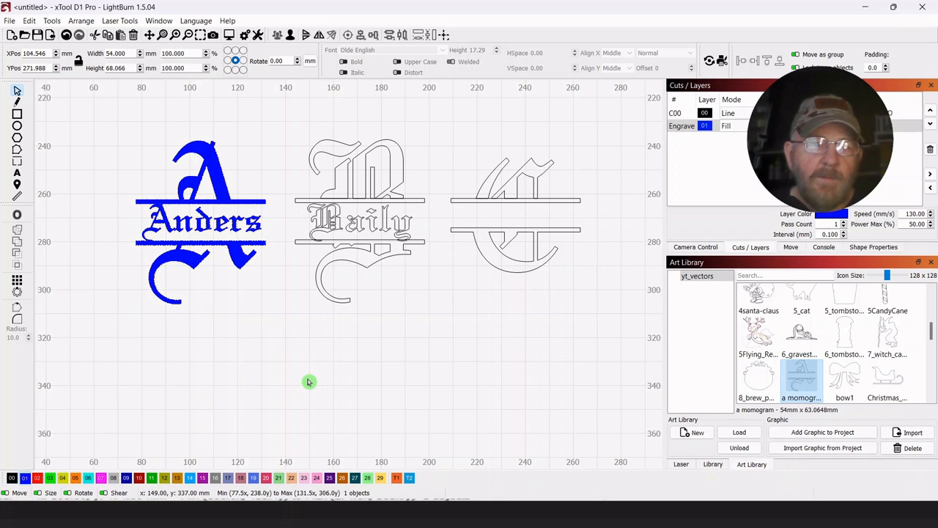
Group the B monogram's two halves with its name text and assign the group to fill layer 02
left_click_drag(444, 118, 303, 285)
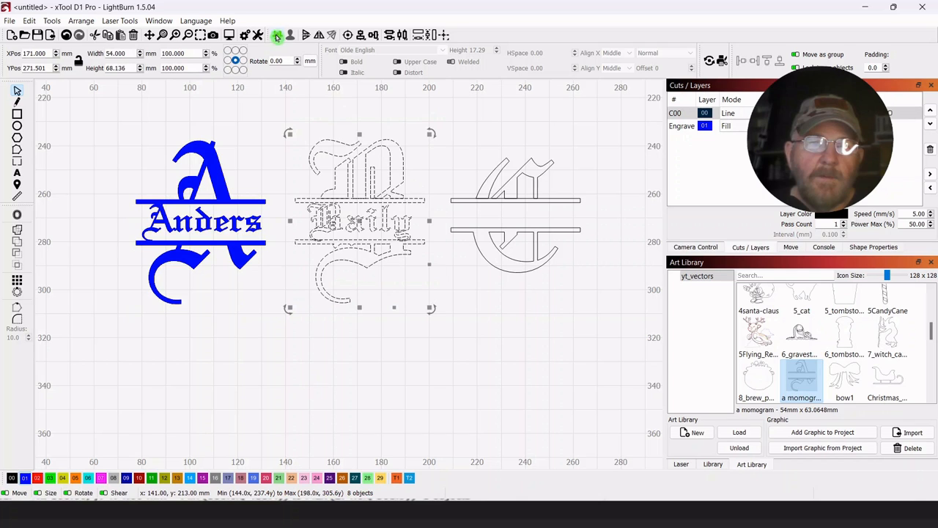
left_click(467, 355)
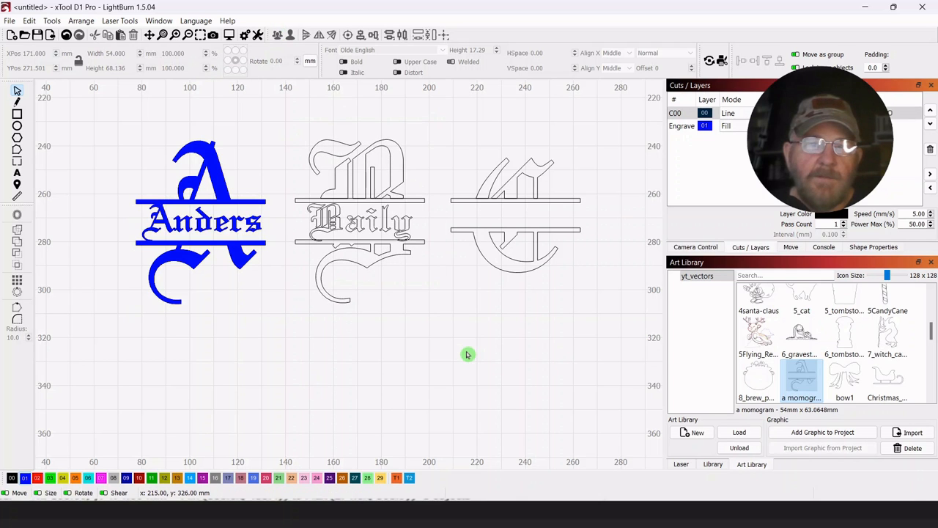
left_click(342, 144)
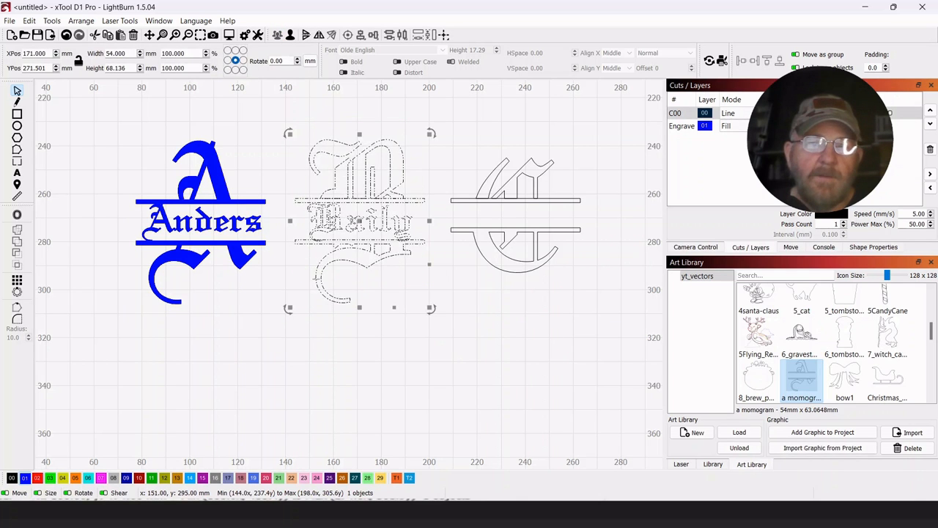
left_click(36, 477)
left_click(371, 407)
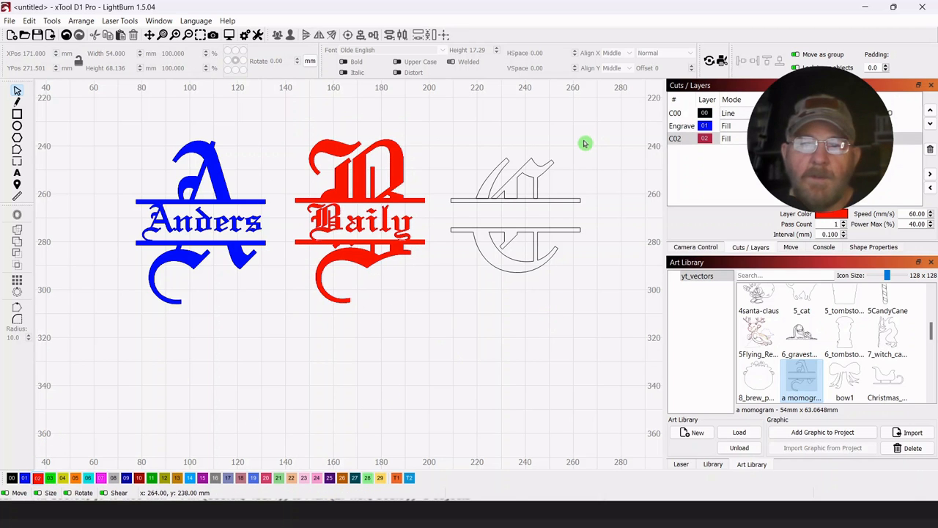
Ungroup the C monogram and move its lower half down 5 mm to widen the gap
left_click_drag(581, 146, 482, 269)
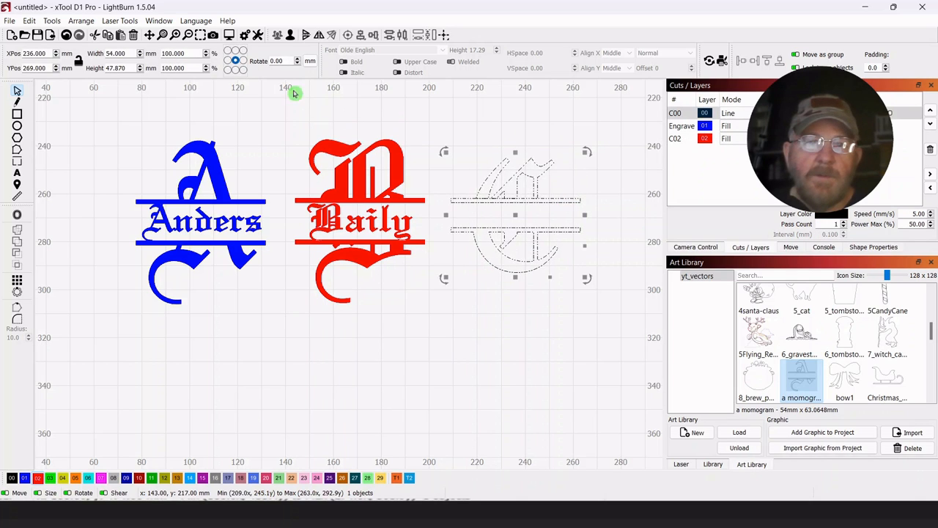
left_click(286, 42)
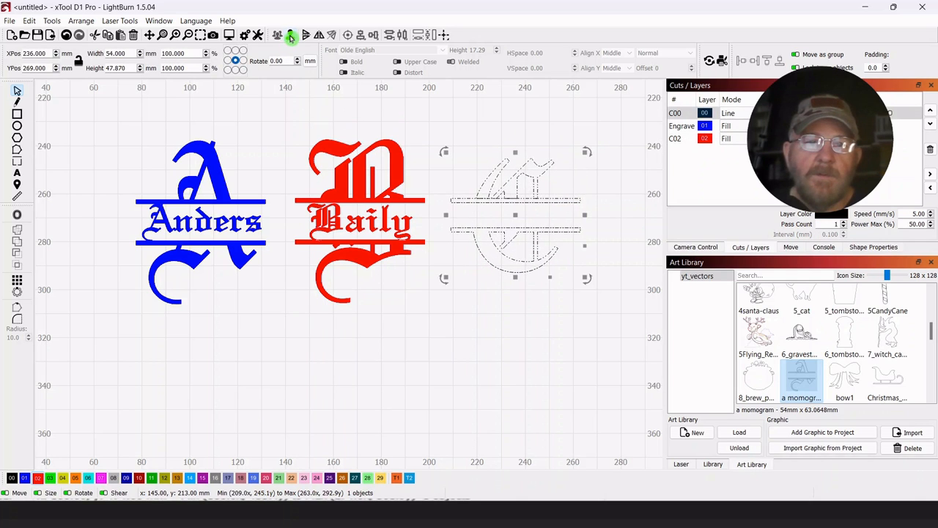
left_click(404, 314)
left_click_drag(580, 222, 480, 266)
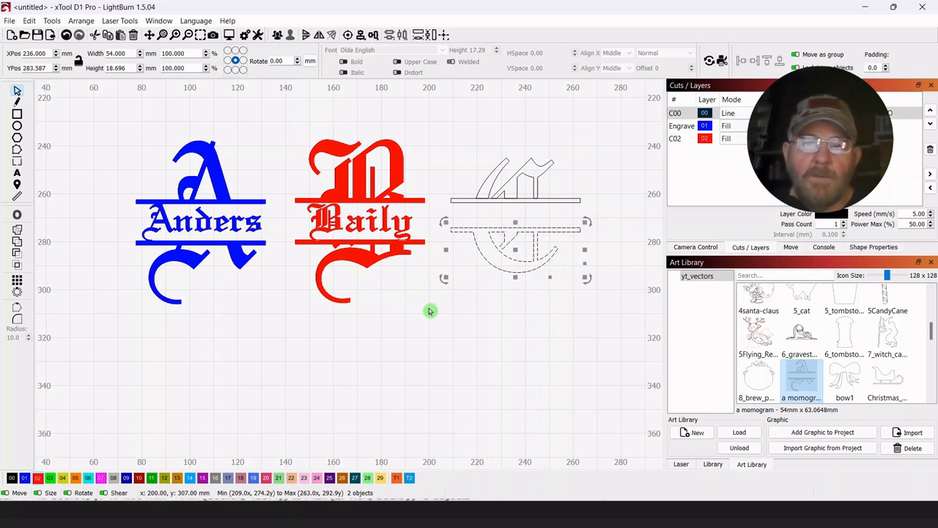
key("shift+Down")
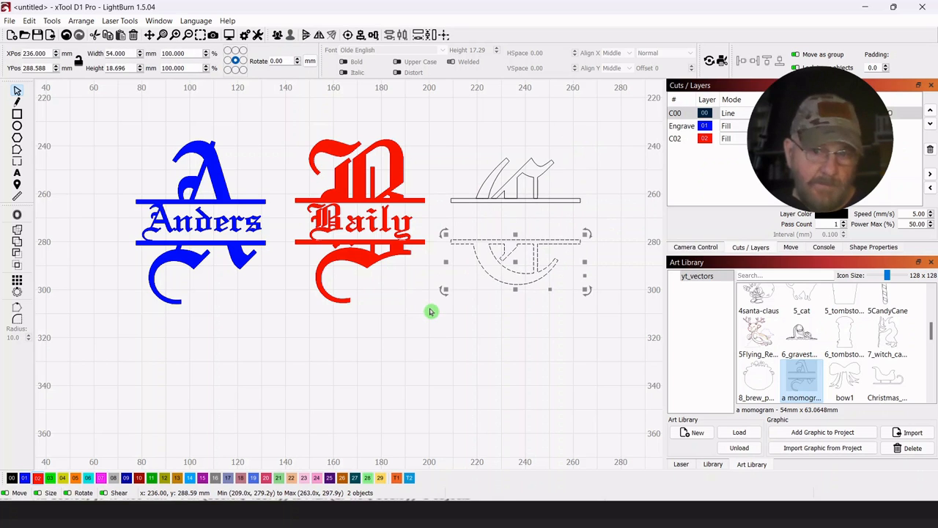
left_click(408, 351)
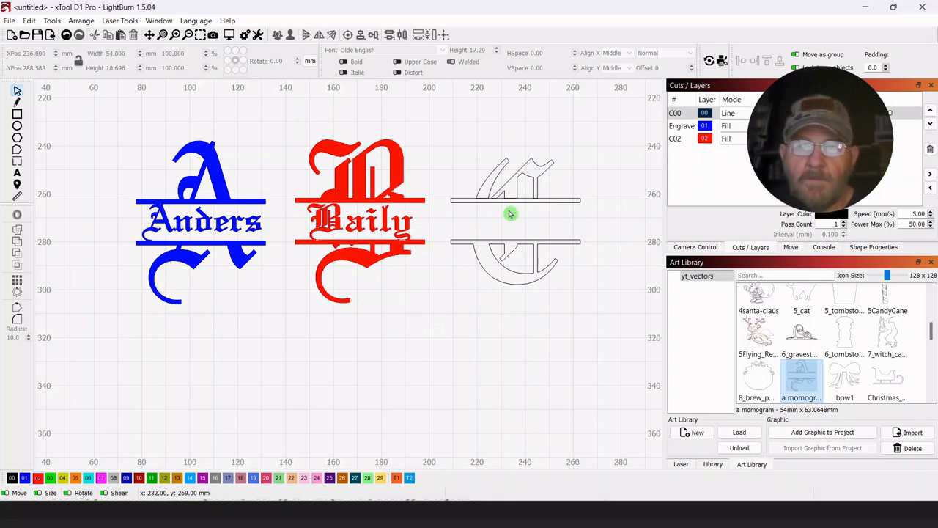
Shift both halves of the C monogram together to centre them at about X 237, Y 271 mm
left_click_drag(594, 122, 462, 308)
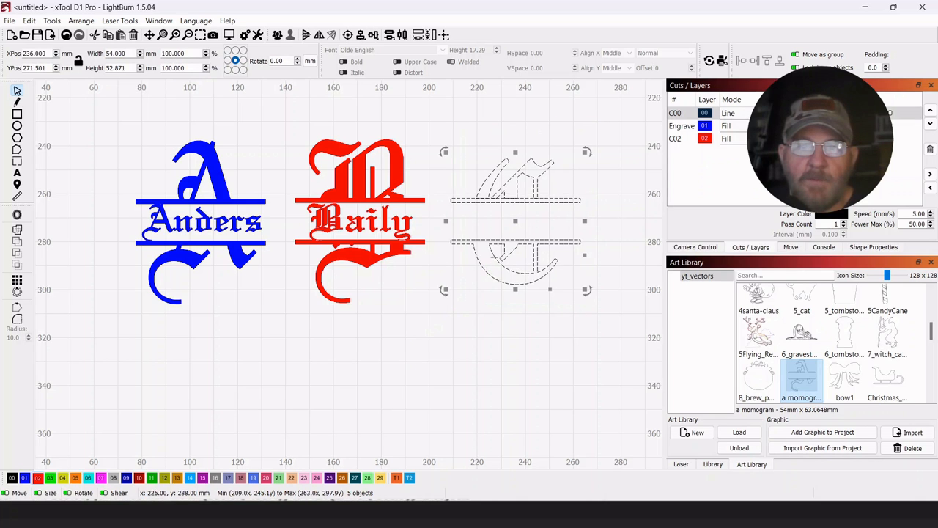
left_click_drag(518, 223, 519, 224)
left_click(458, 316)
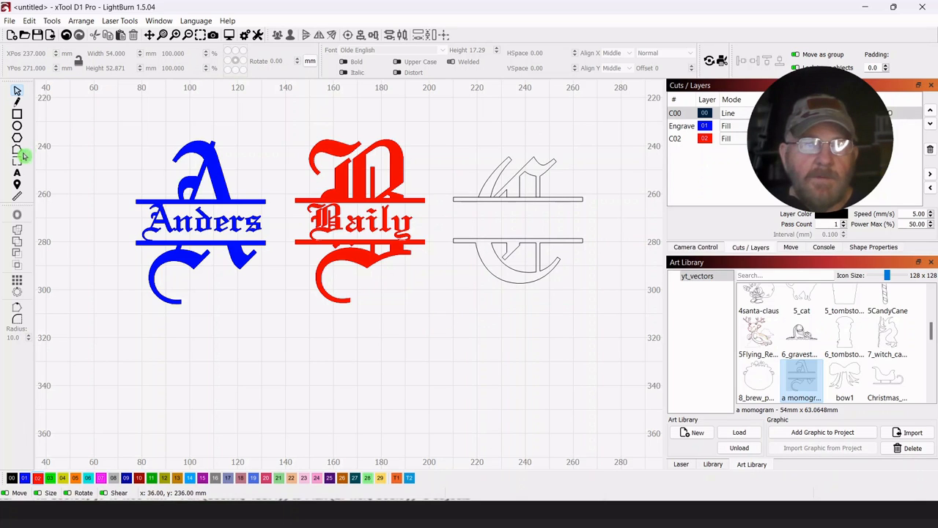
Add a name starting with C as Old English text, 17.29 mm high, in the empty area below the monograms
left_click(17, 175)
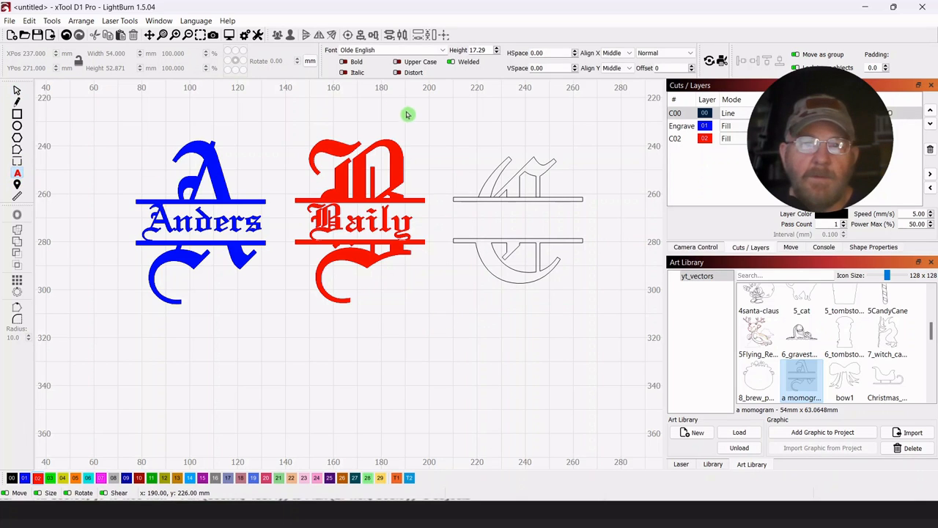
left_click(388, 344)
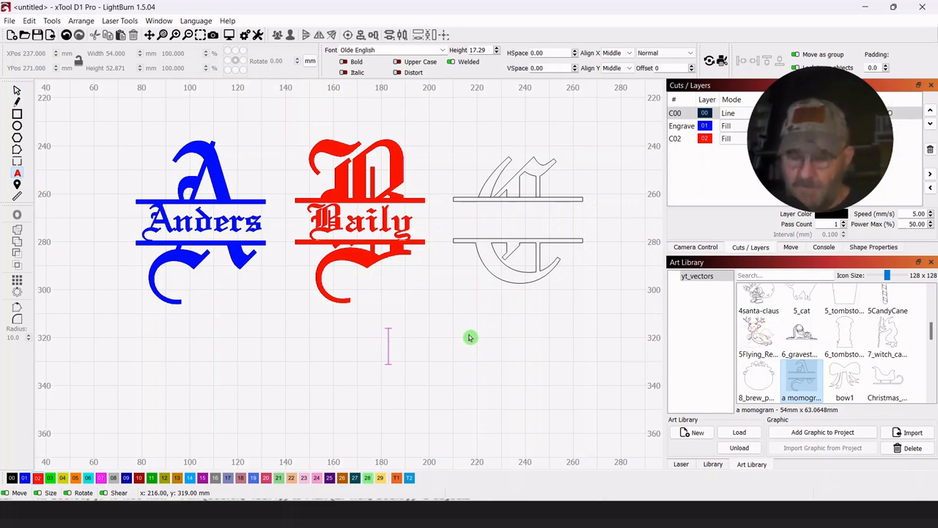
type("Cam")
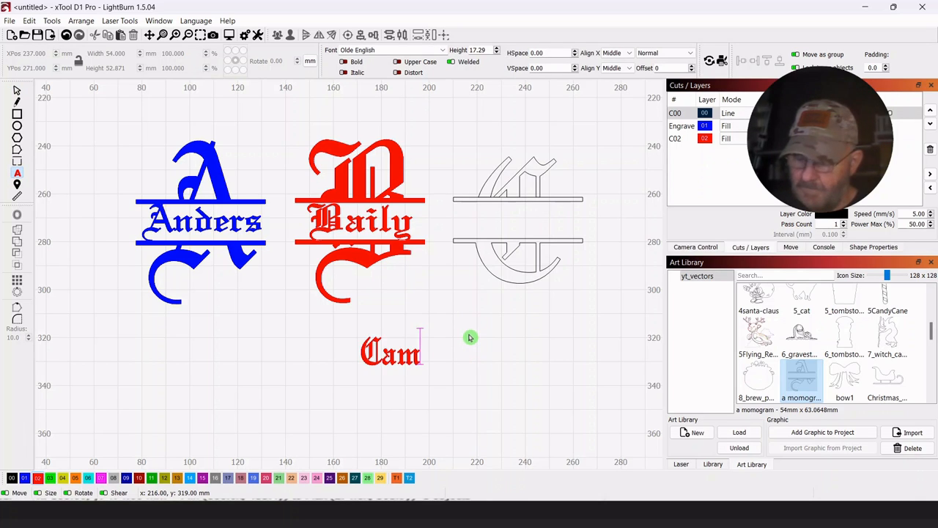
type("eron")
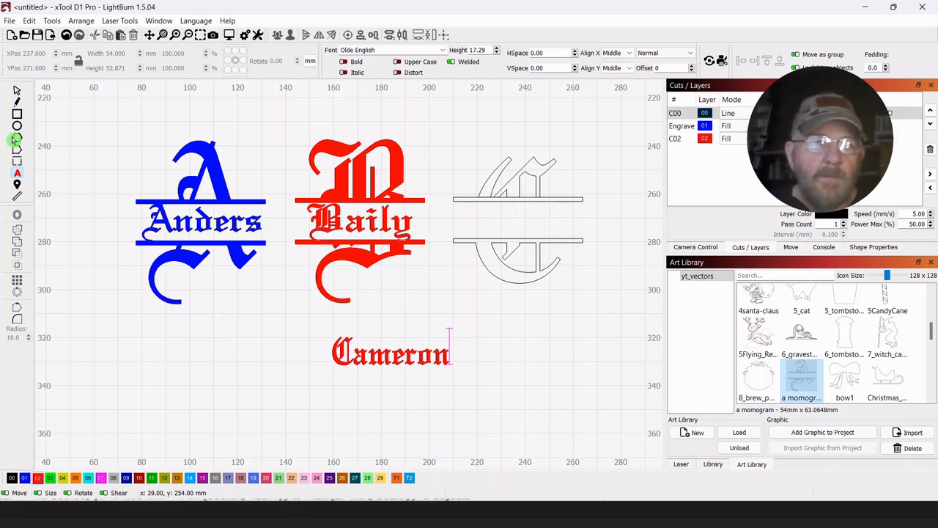
left_click(18, 92)
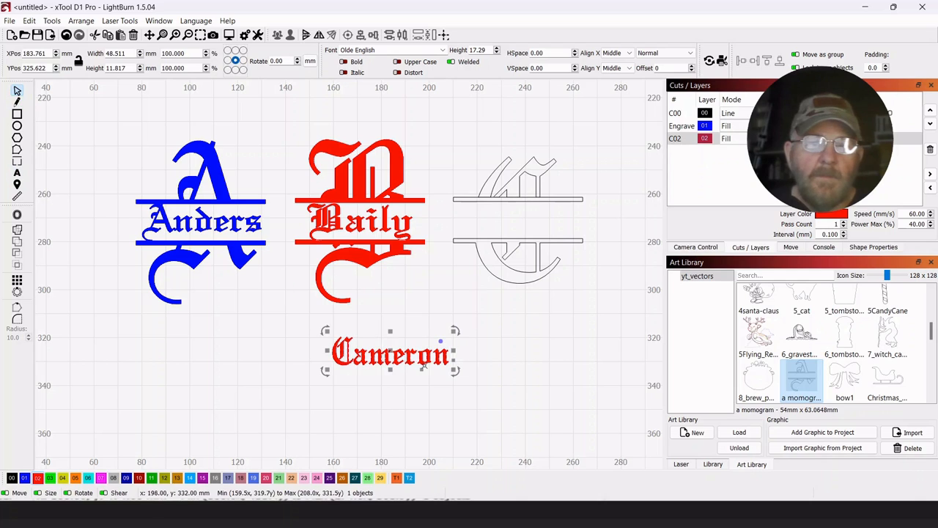
Move the new name text into the C monogram's gap, centred at about X 236, Y 271 mm
left_click_drag(390, 351, 516, 220)
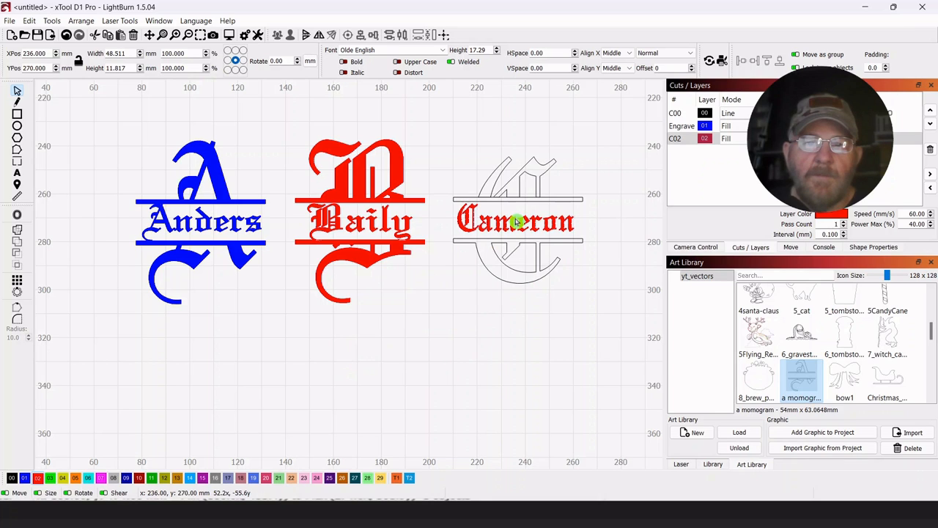
left_click_drag(518, 221, 517, 221)
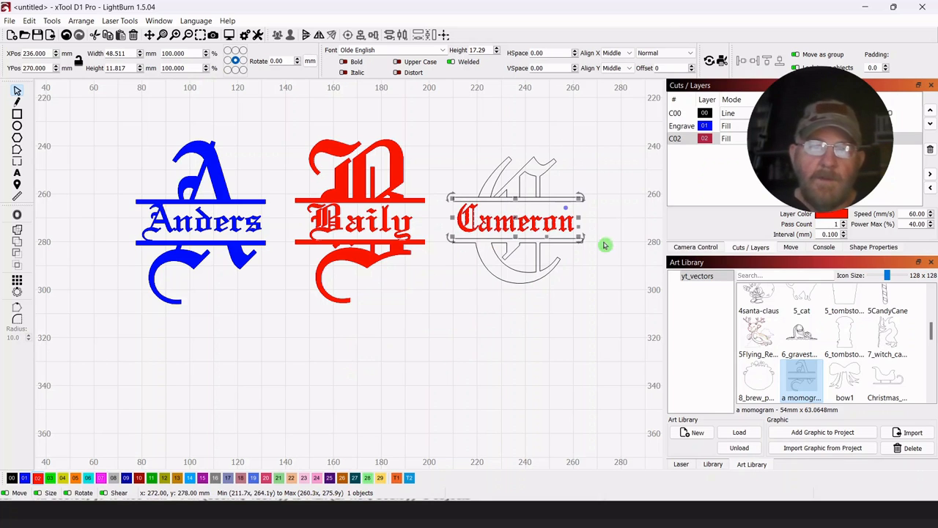
left_click_drag(516, 219, 518, 225)
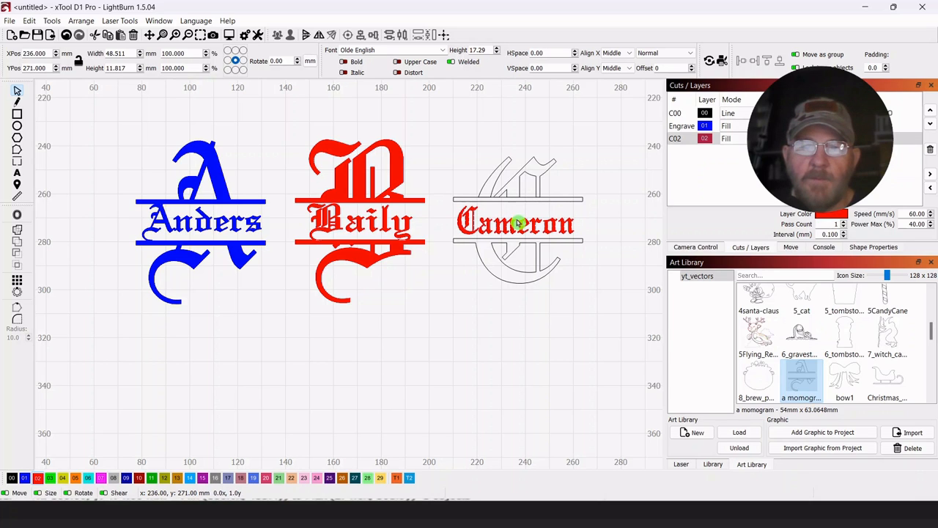
Assign the name text in the C monogram's gap to the green fill layer 03
left_click(481, 349)
left_click_drag(590, 129, 459, 330)
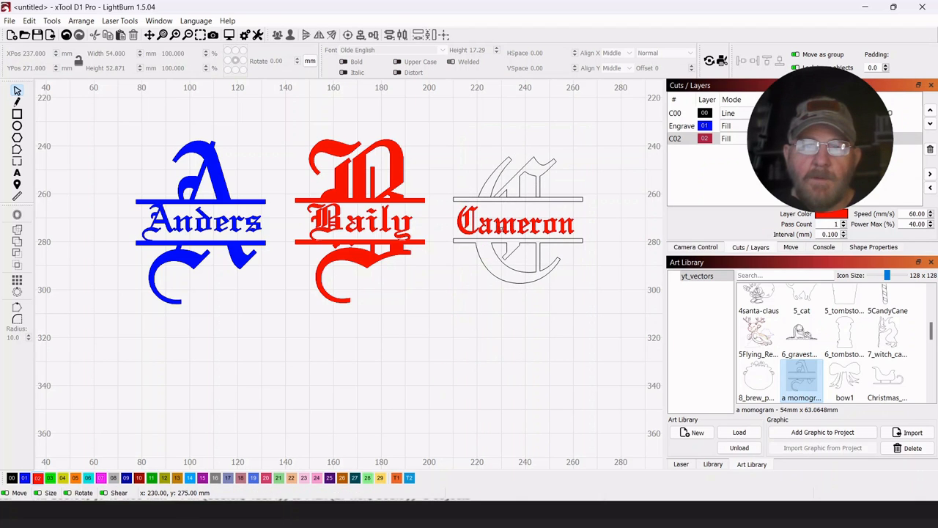
left_click(499, 224)
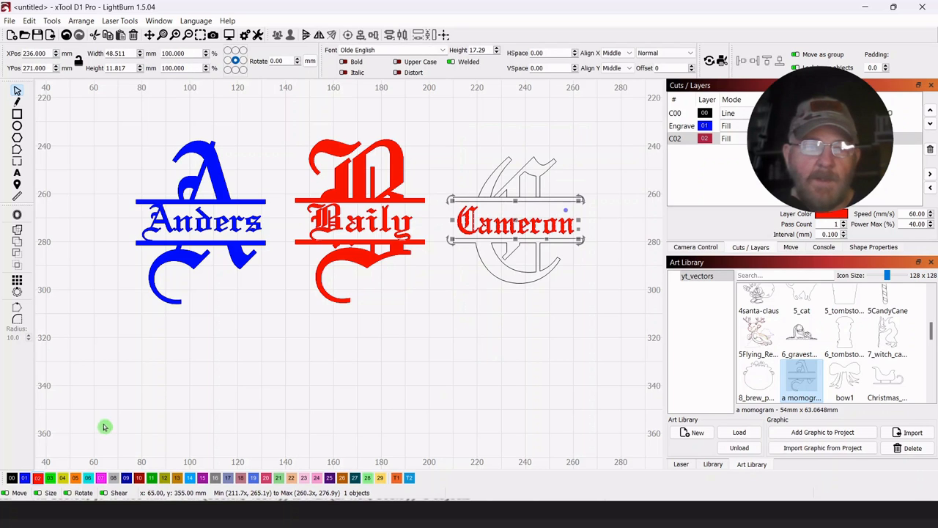
left_click(50, 478)
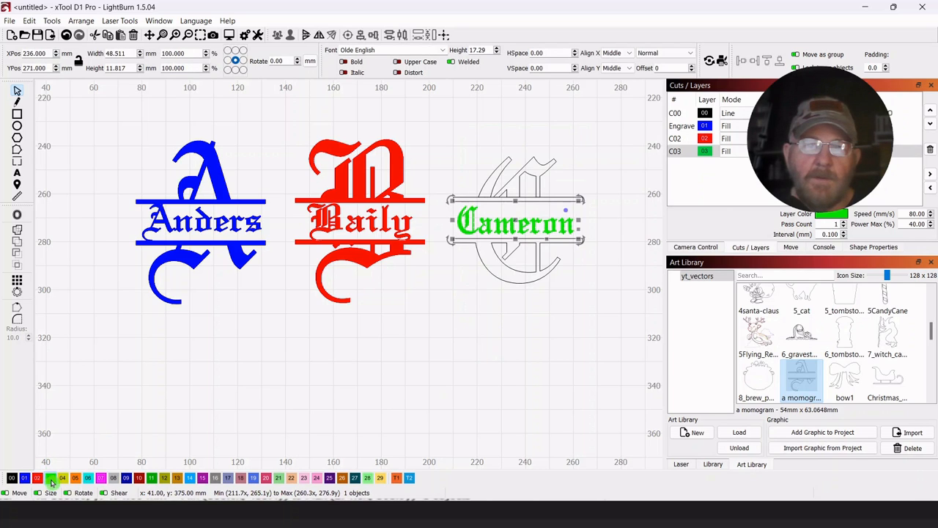
left_click(383, 332)
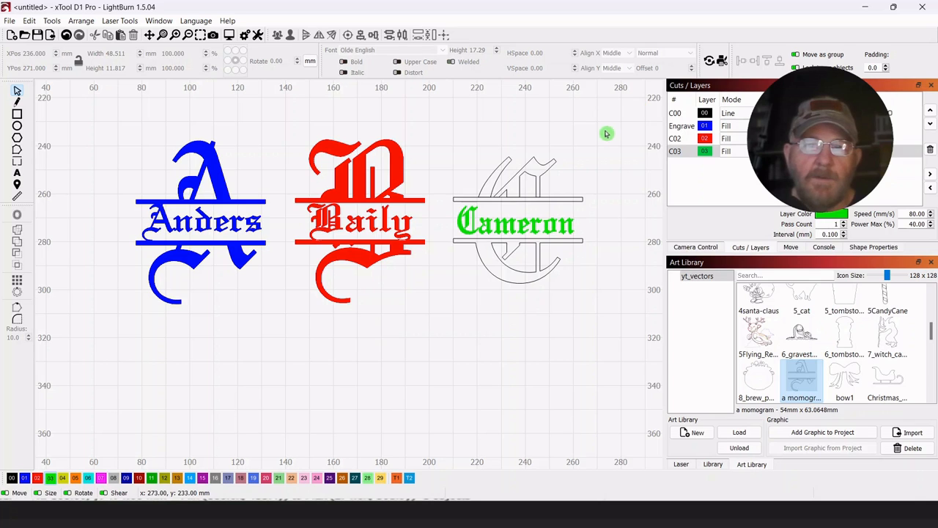
Group the C monogram's halves with its name text and assign the whole group to green fill layer 03
left_click_drag(606, 132, 445, 297)
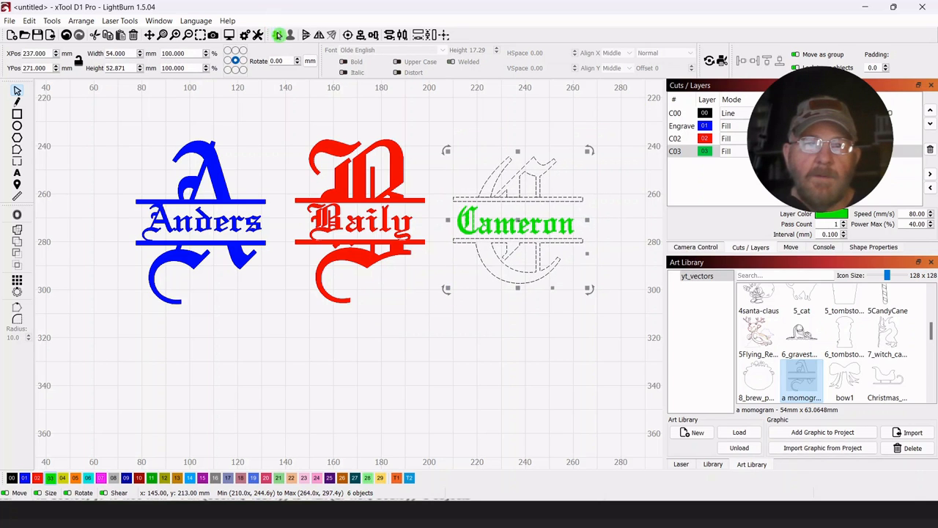
left_click(278, 36)
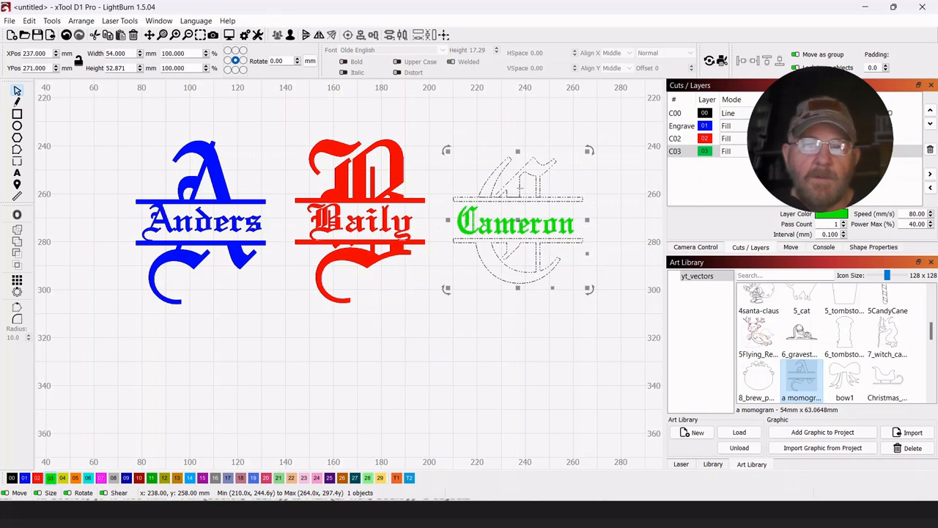
left_click(50, 480)
left_click(338, 373)
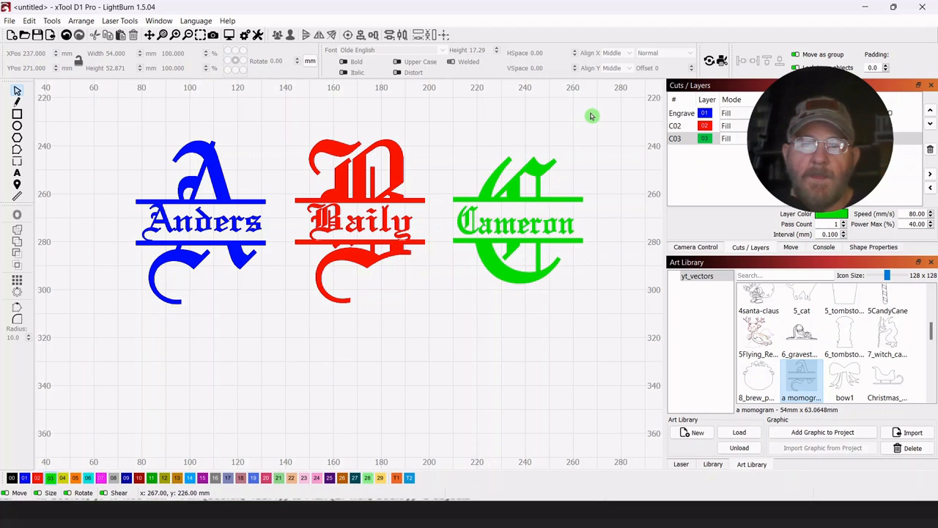
Enlarge the grouped C monogram proportionally to about 58 mm wide and 56.7 mm high
left_click(526, 190)
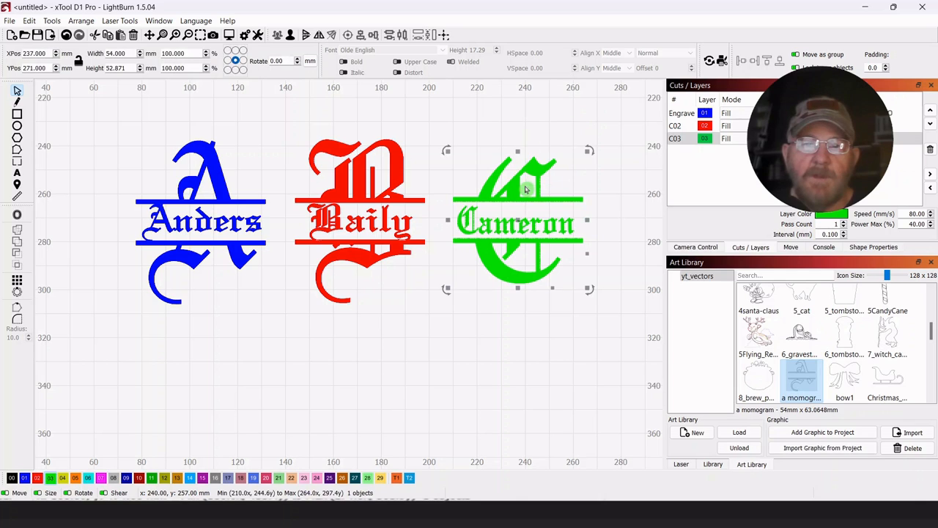
left_click_drag(589, 150, 568, 154)
left_click(434, 305)
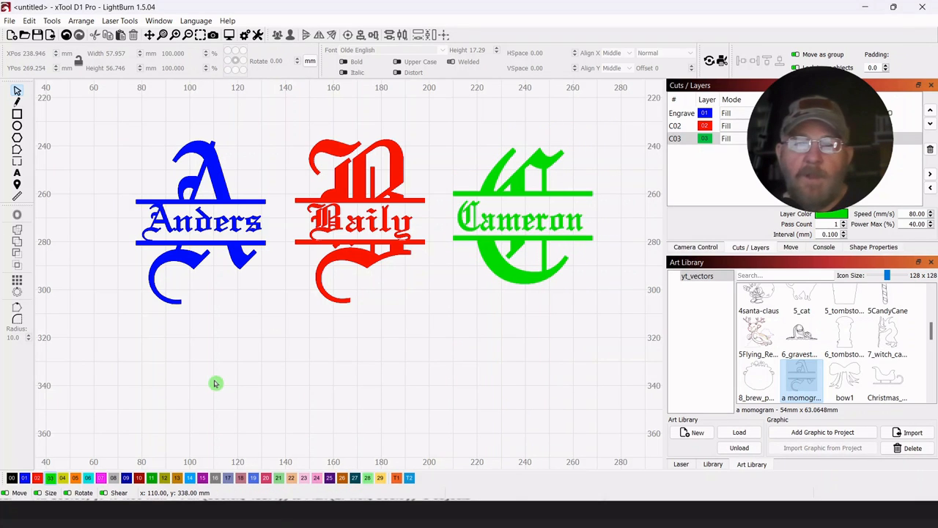